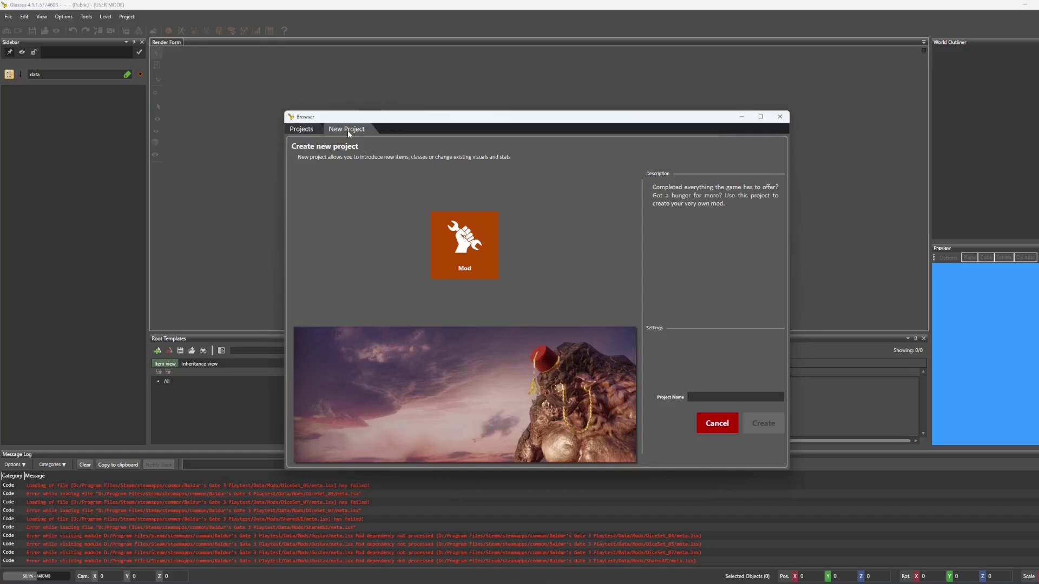
- Create a new Mod project, entering Head_Test as the project name
text(Head_)
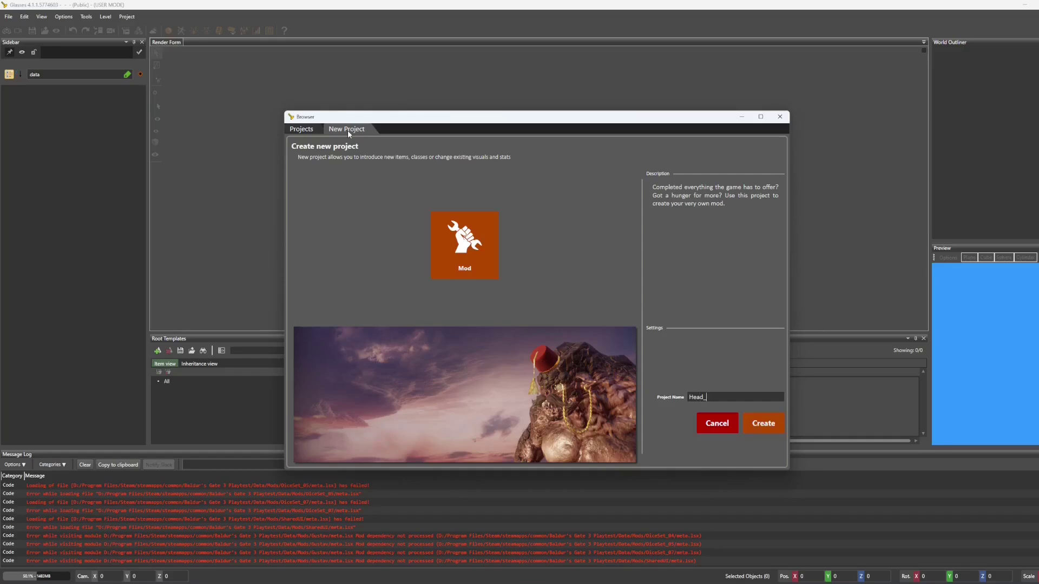
text(Test)
key(Return)
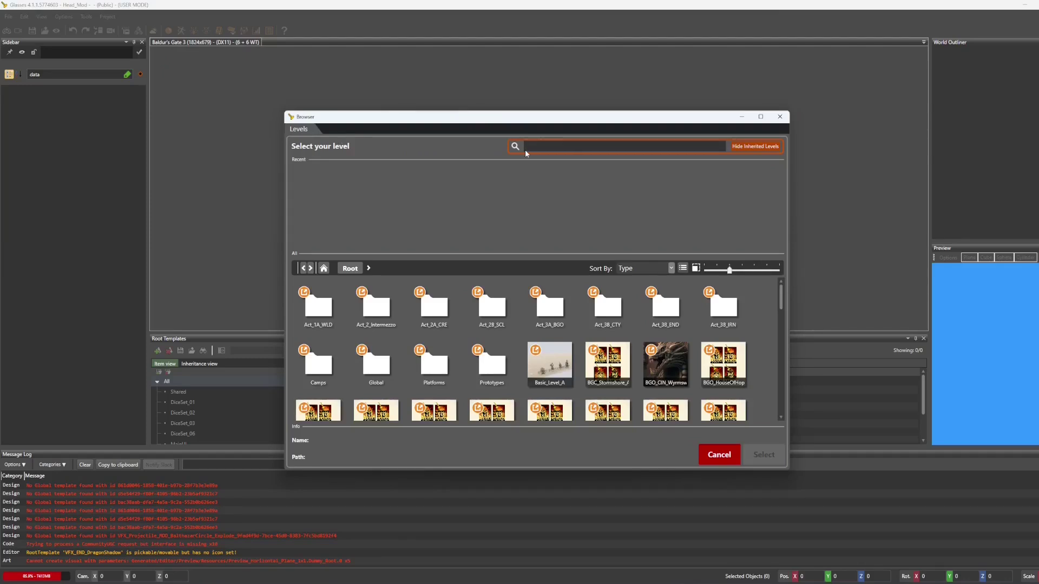
- Search levels for 'cc' and load the SYS_CC_I character creation level
text(cc)
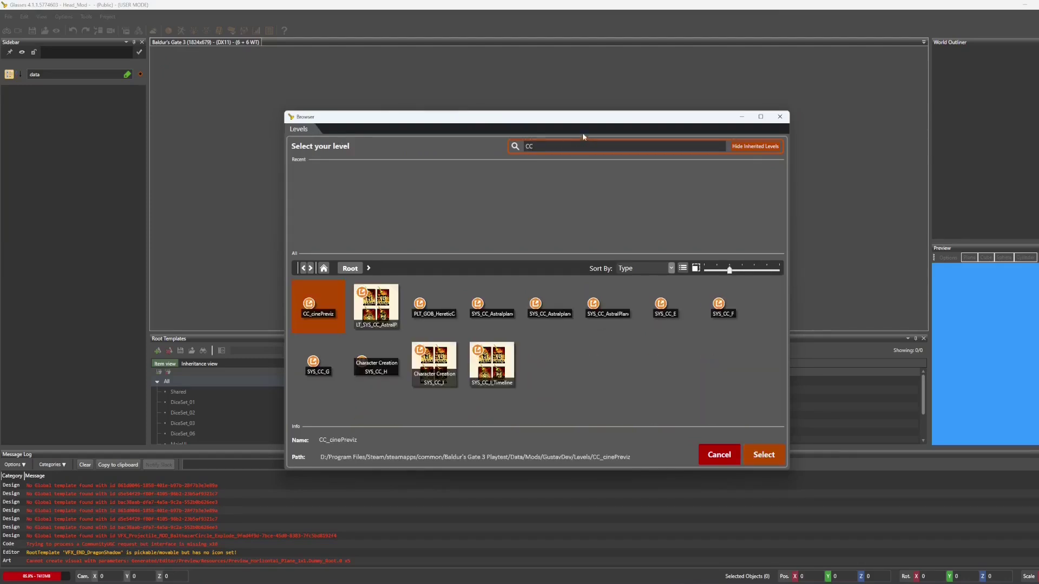
click(435, 363)
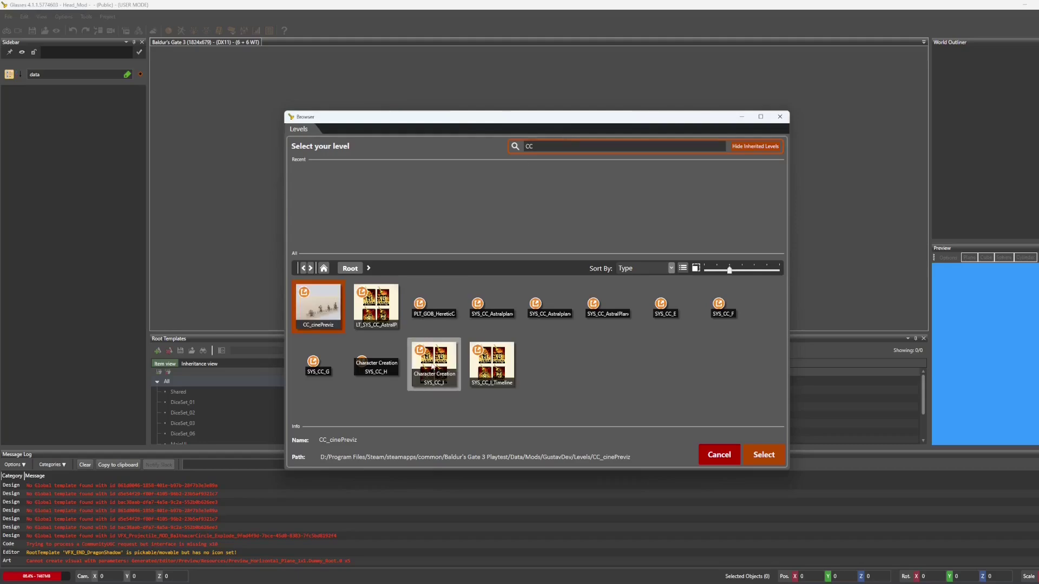
click(766, 455)
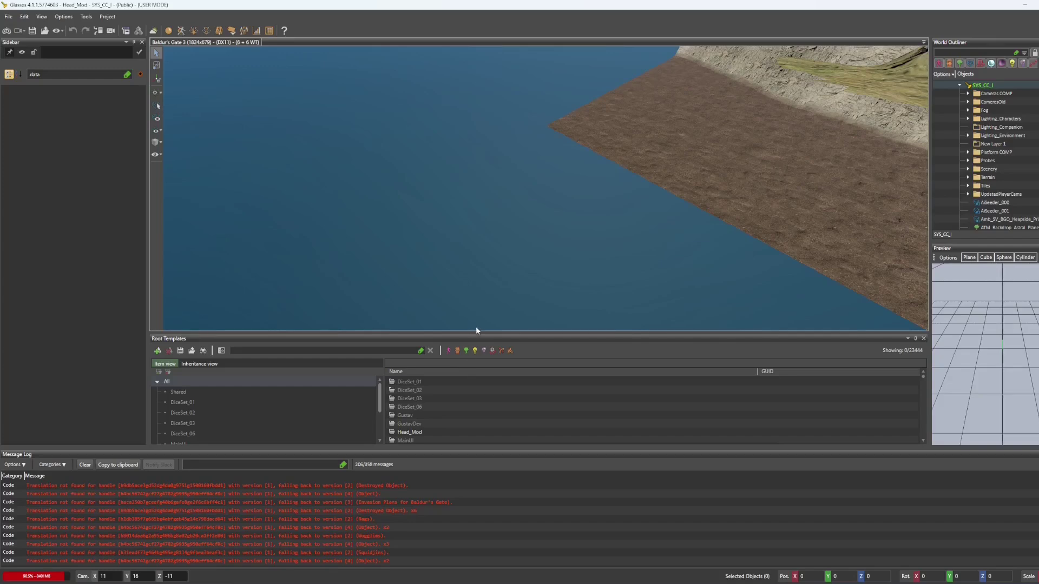
- Point the Global Settings Source Asset Data Path to the Data\ASSETS folder and save preferences
click(71, 21)
click(76, 53)
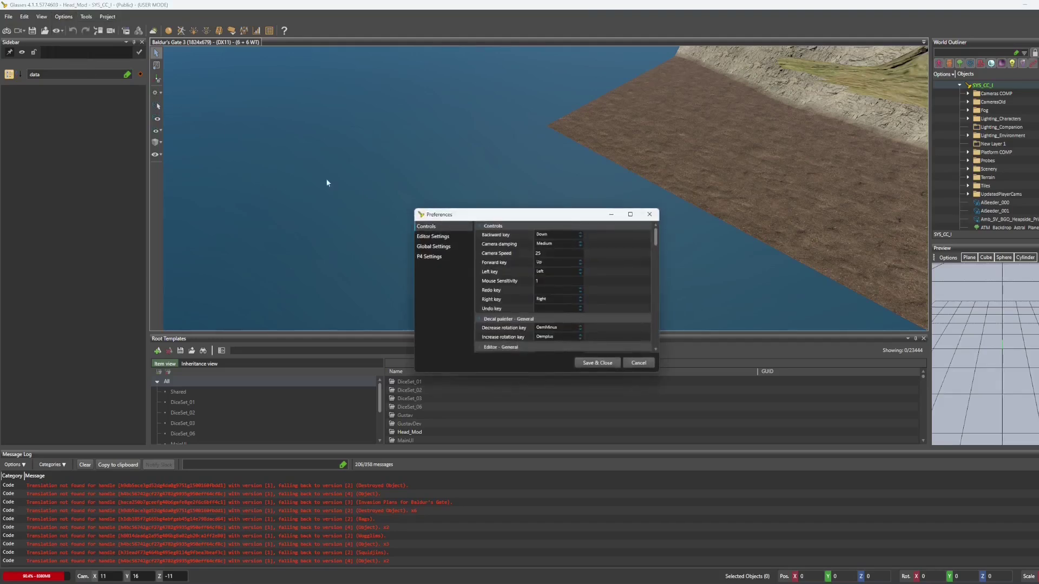
click(433, 248)
scroll(560, 292, down, 5)
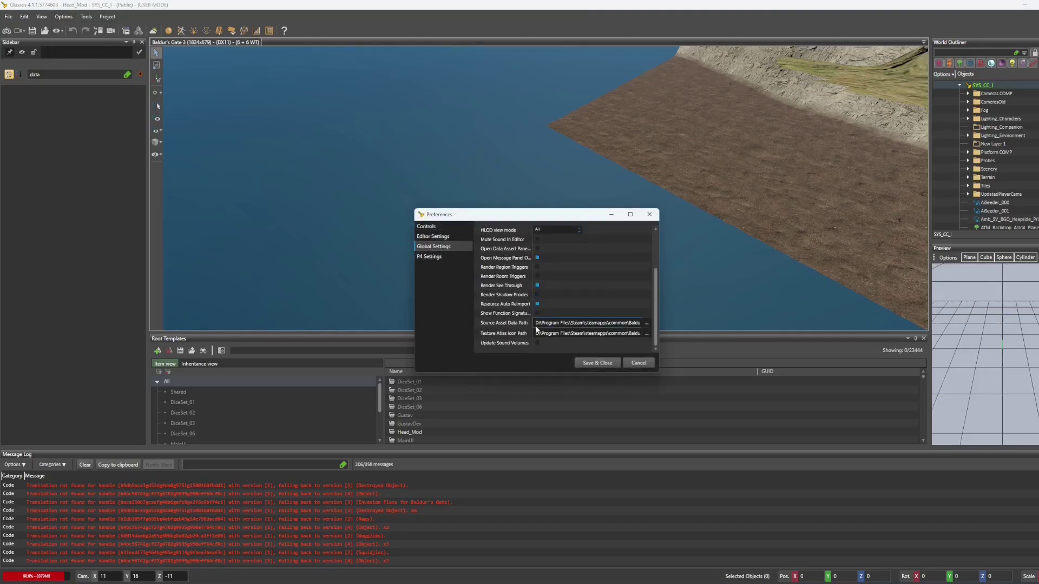
click(646, 324)
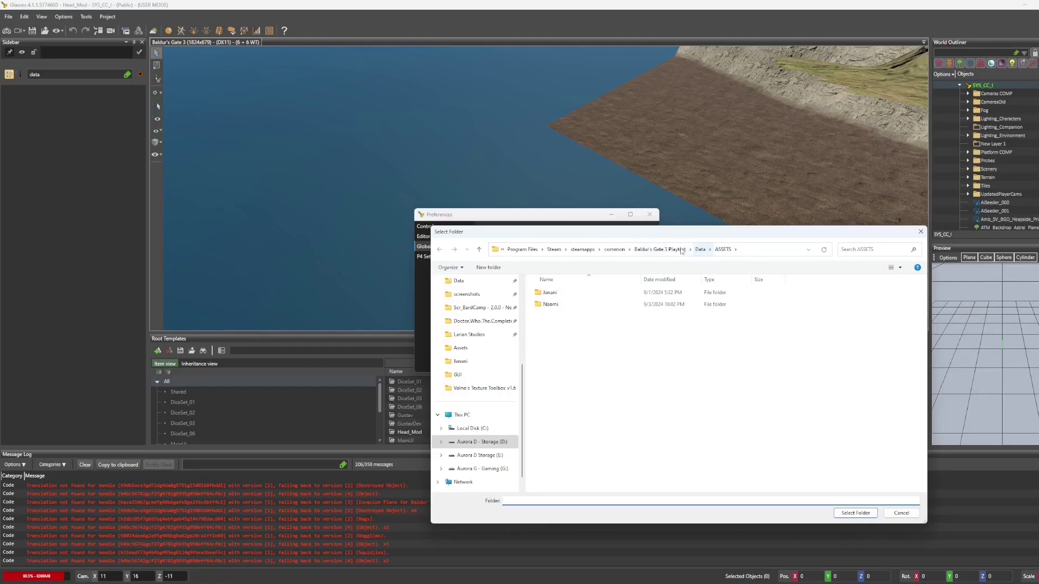
click(859, 514)
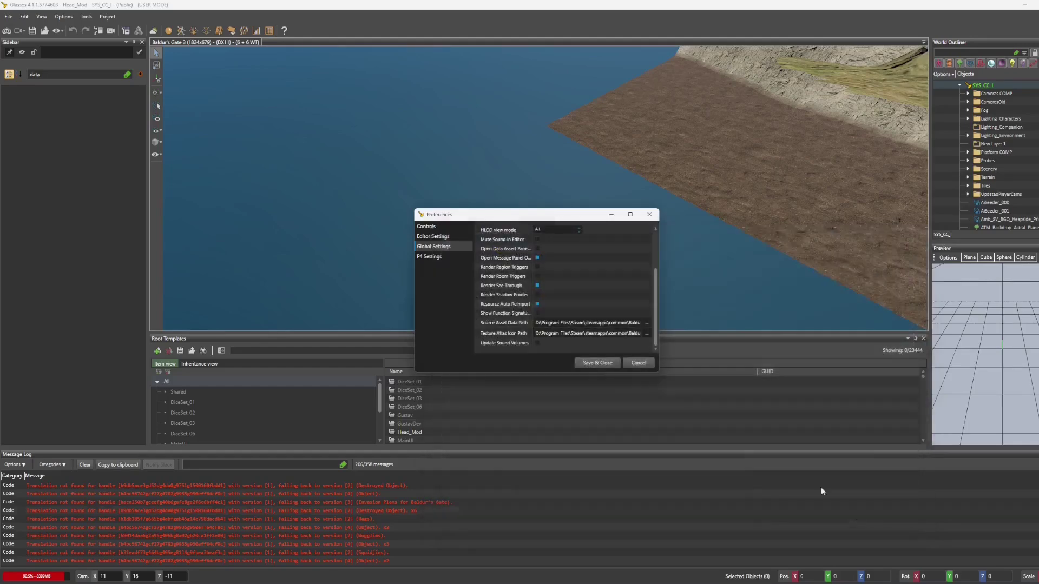
click(605, 364)
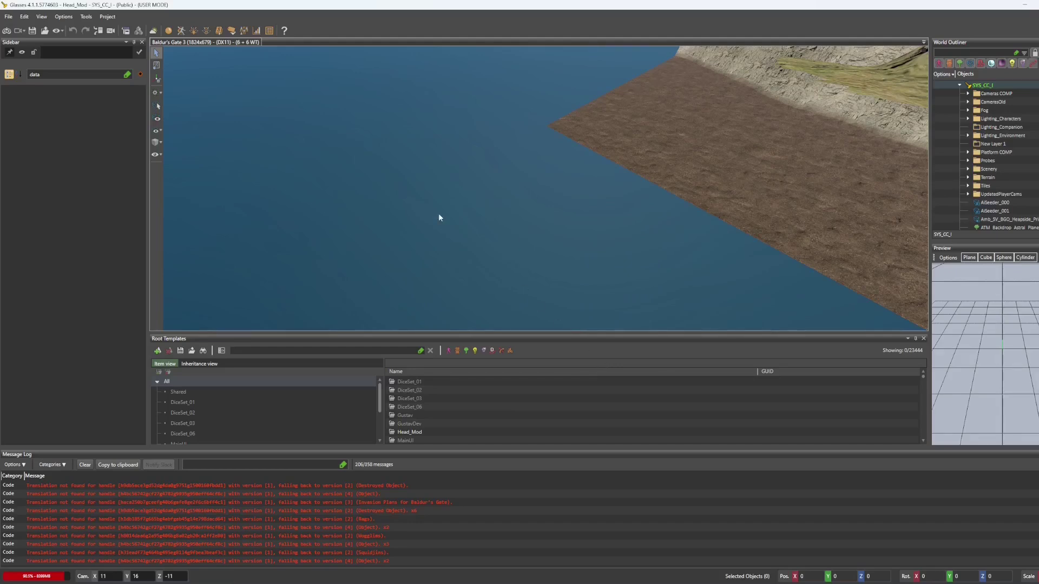
- Open the Resource Manager on the Head_Mod package and launch the Add Resource Wizard
click(126, 31)
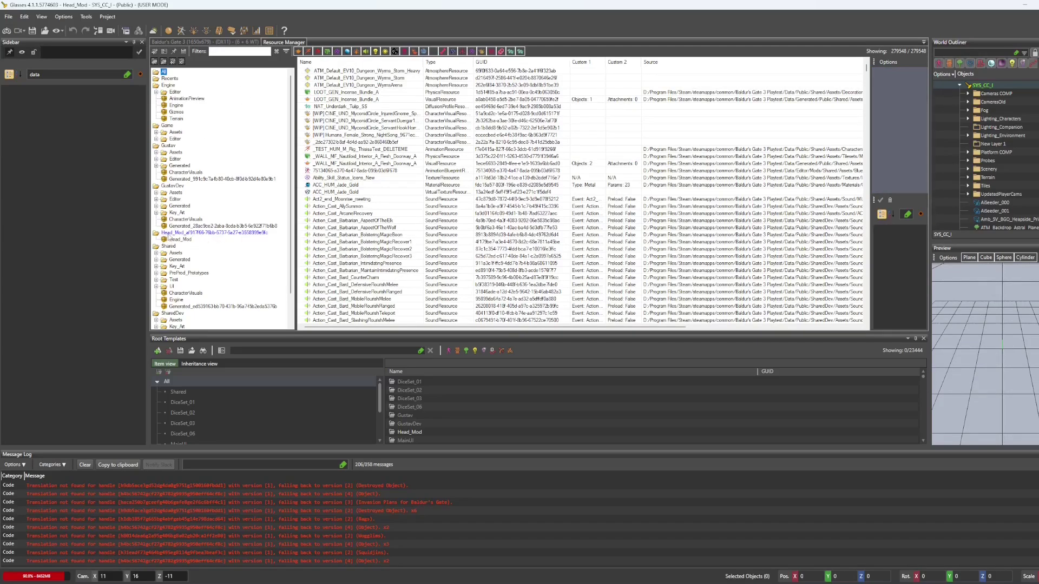
click(170, 233)
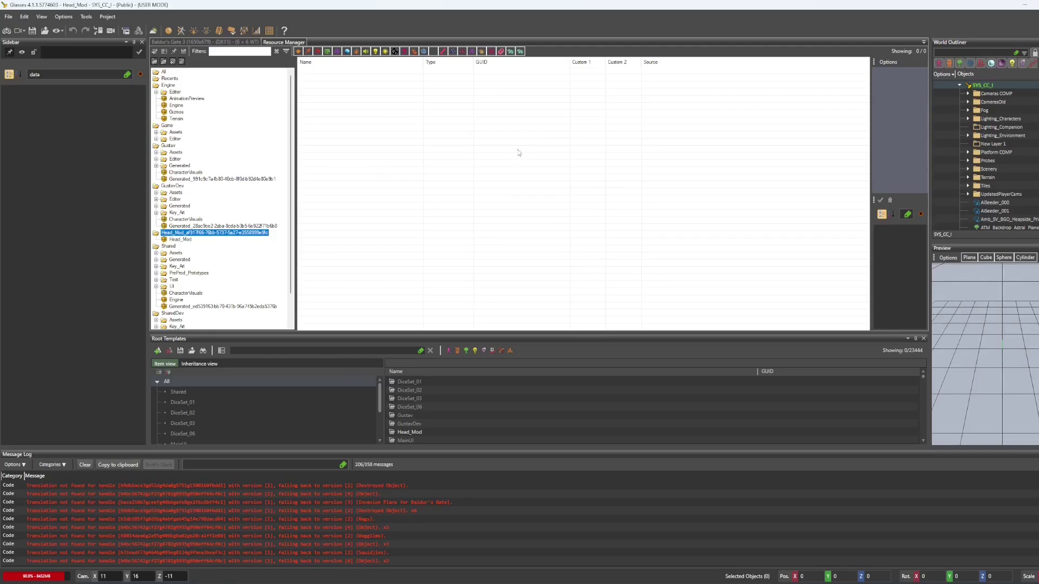
click(154, 52)
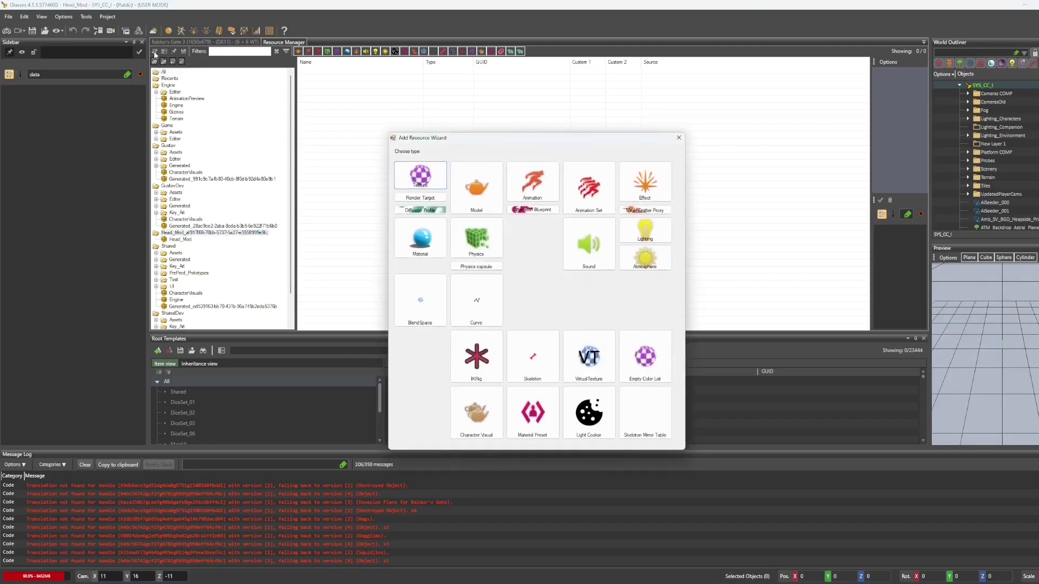
- Import DWR_F_Janani.GR2 from the Janani folder as a Model resource into Head_Mod
click(486, 182)
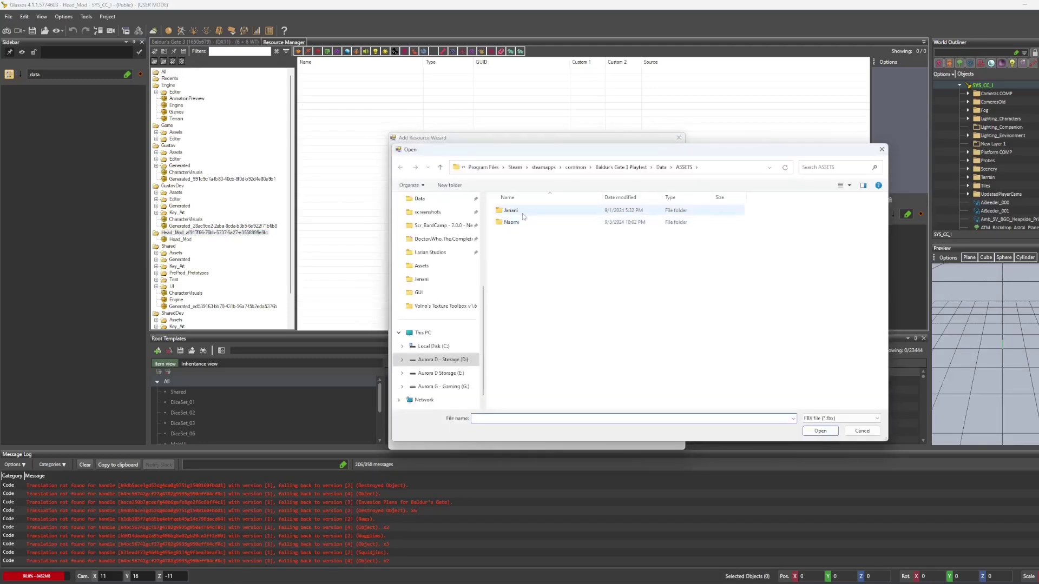
double_click(510, 210)
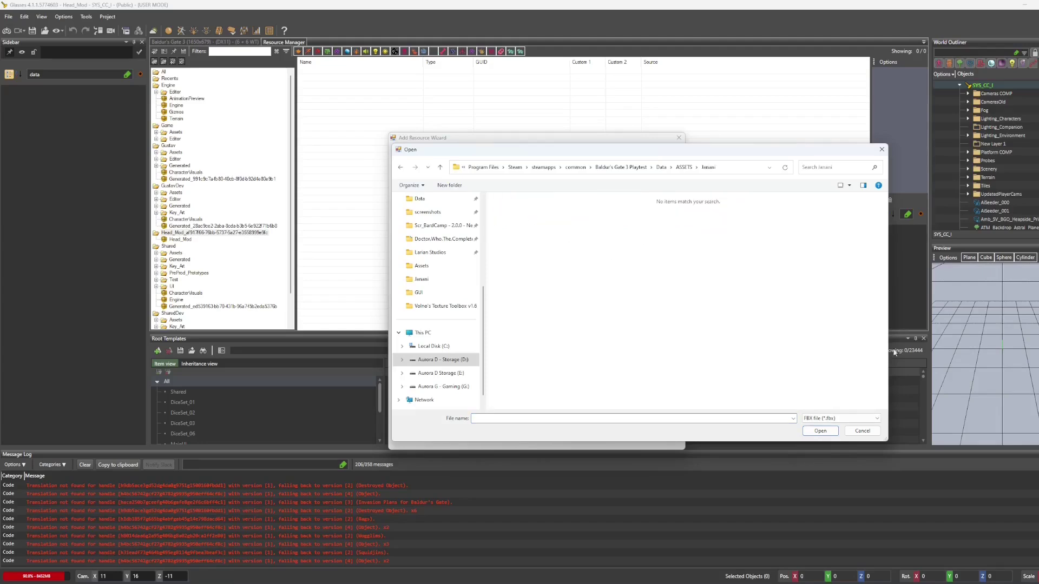
click(848, 421)
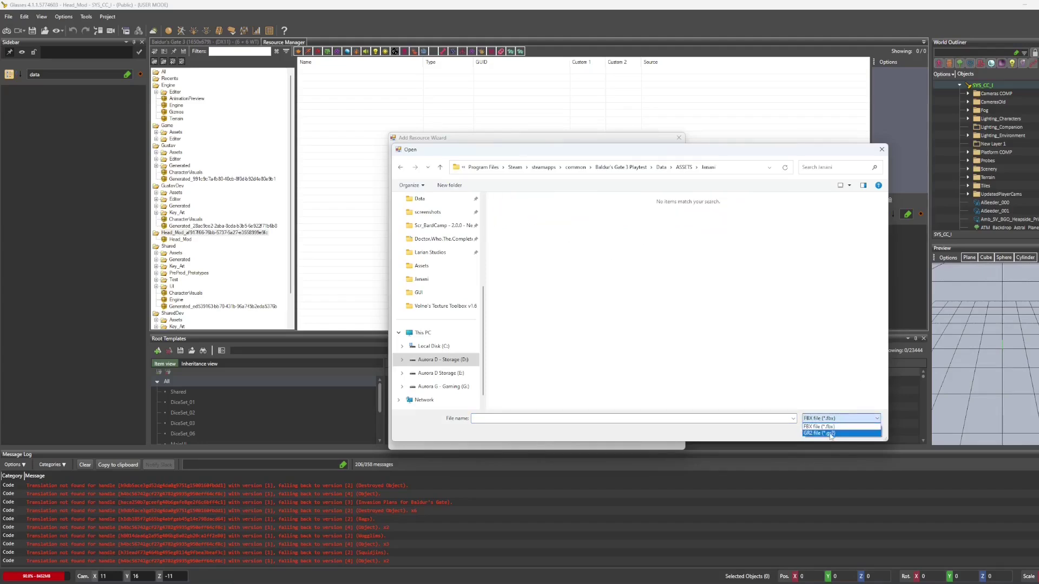
click(836, 426)
click(507, 217)
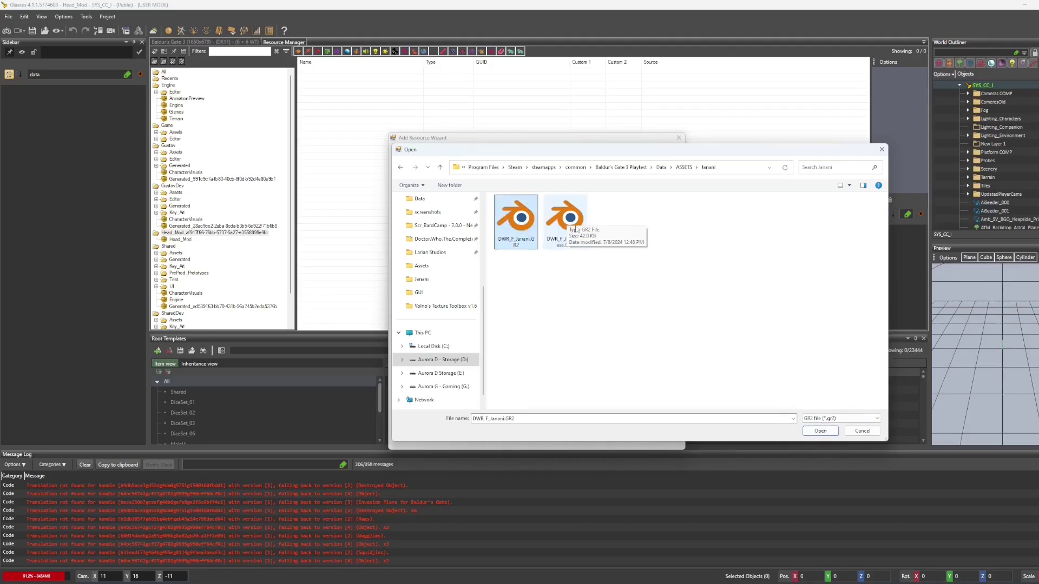
click(819, 430)
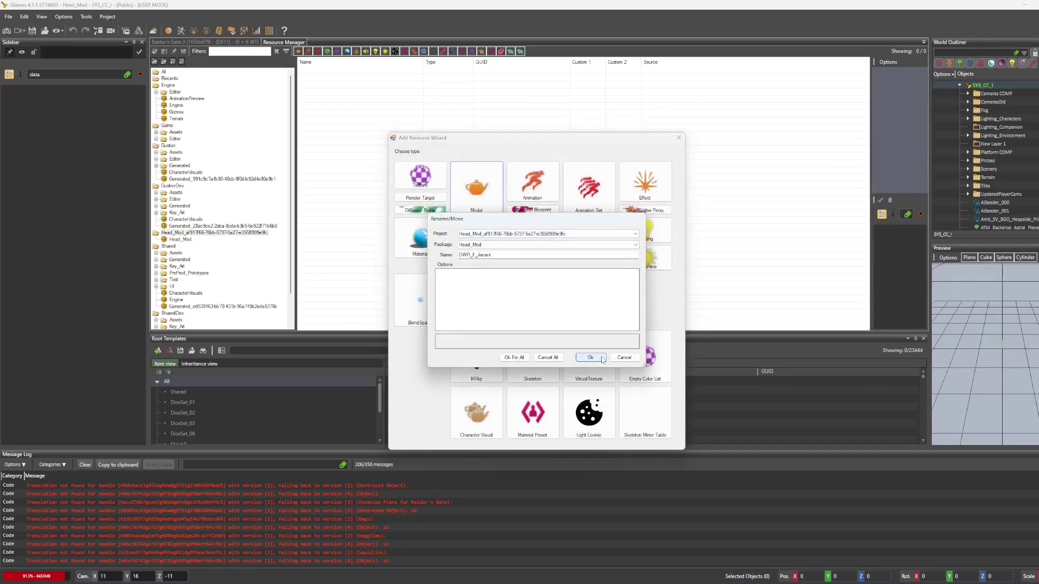
click(590, 357)
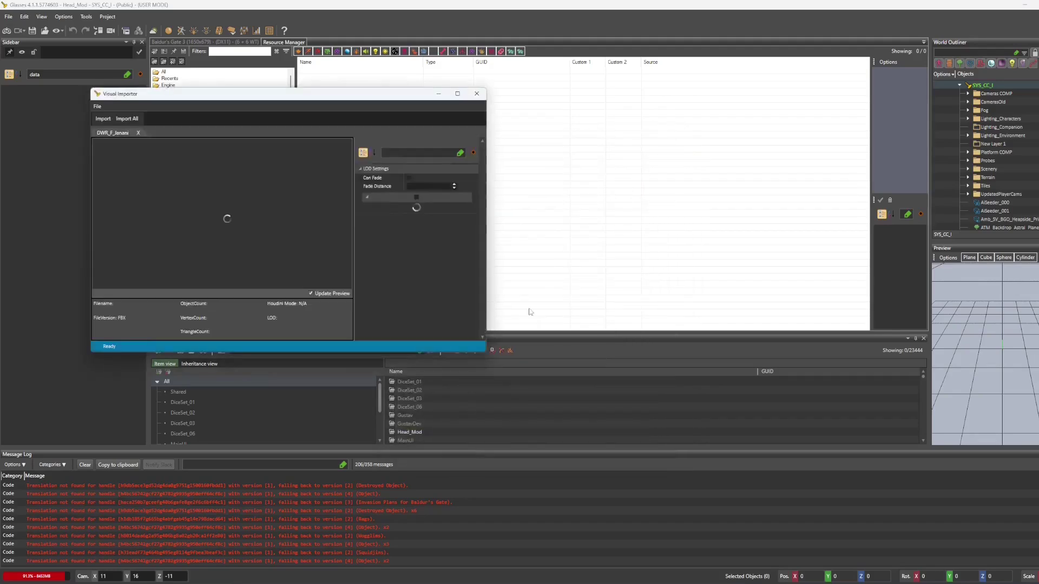
click(103, 119)
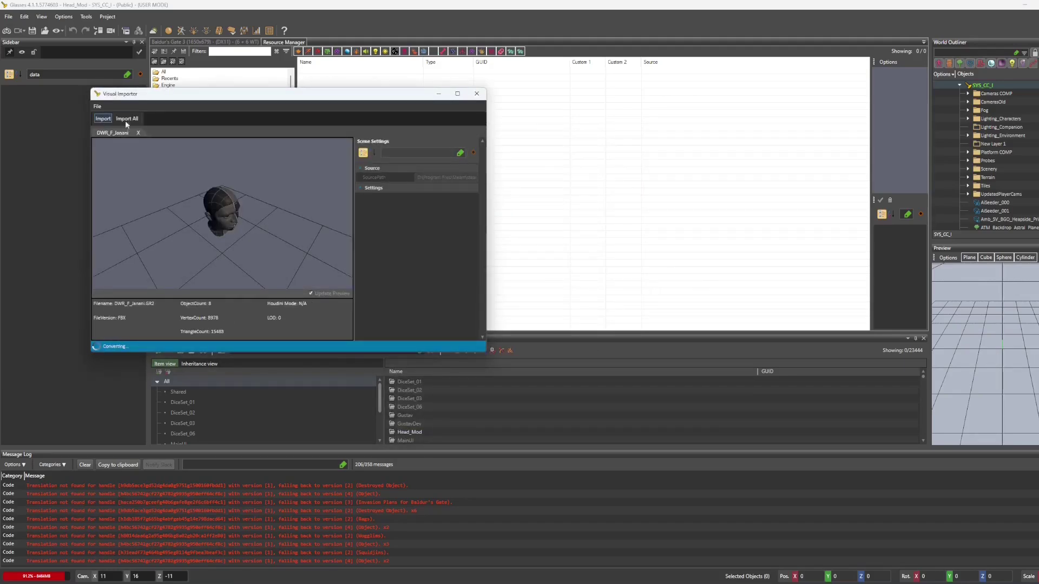
- Add a Skeleton resource using DWR_F_Janani_Base.GR2 from the Data ASSETS folder
click(155, 52)
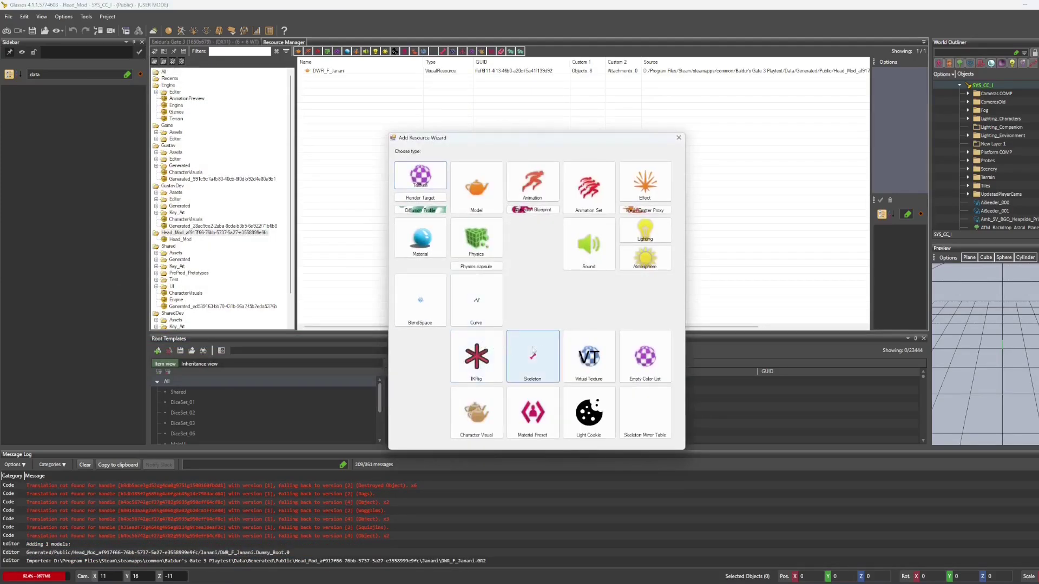
click(548, 352)
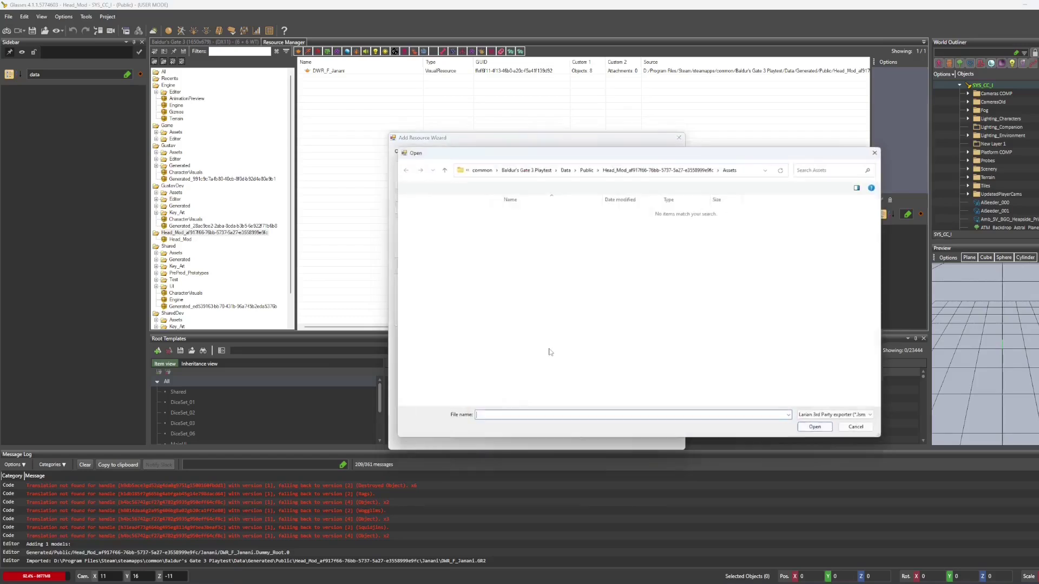
click(836, 419)
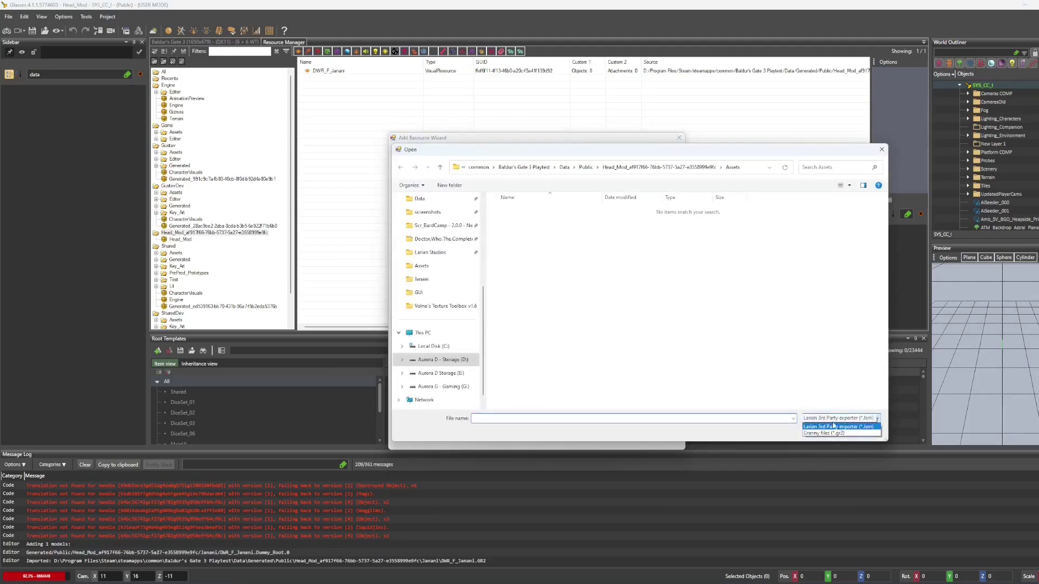
click(830, 436)
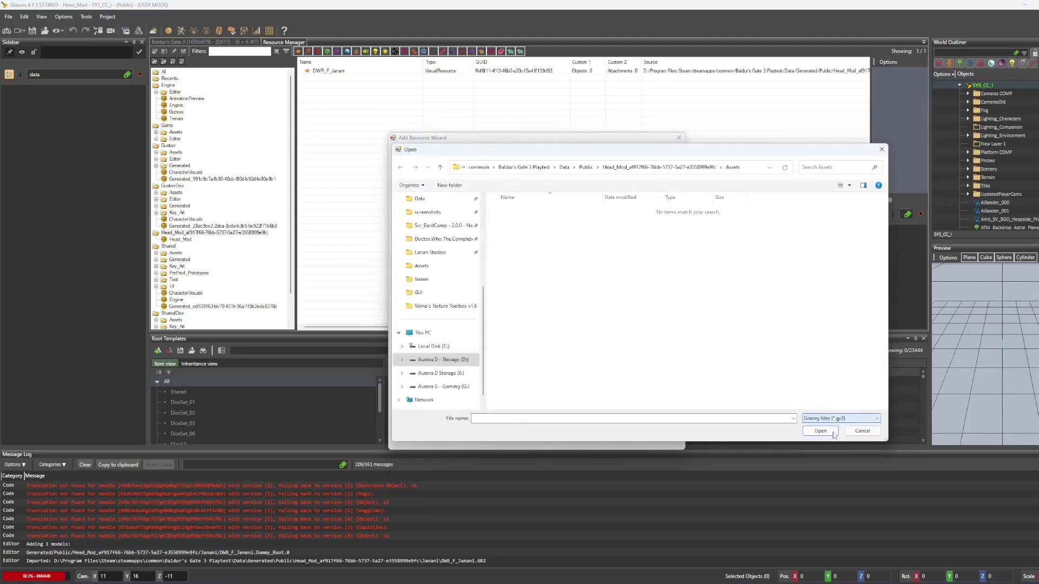
click(563, 168)
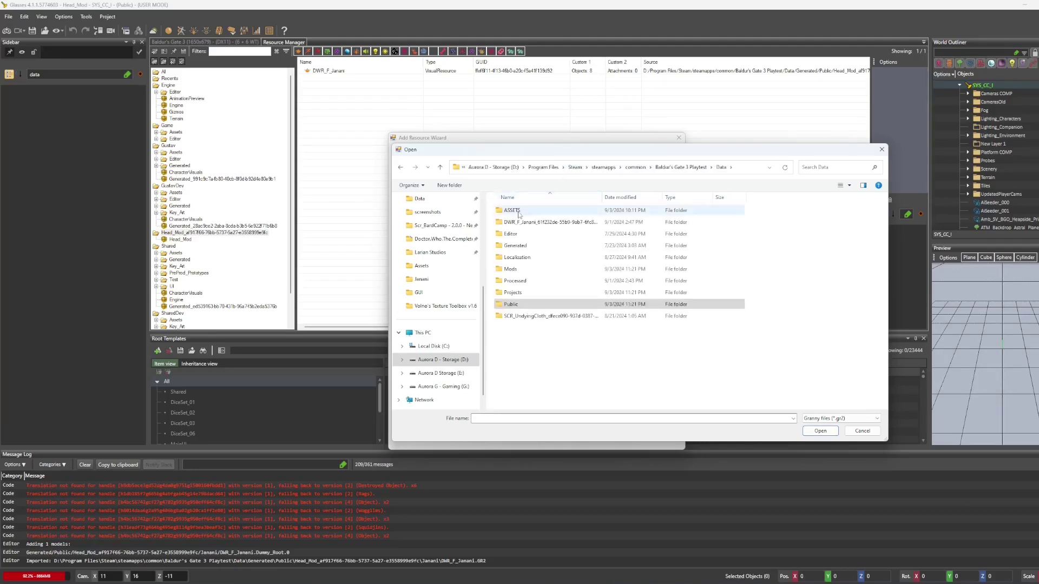
double_click(512, 210)
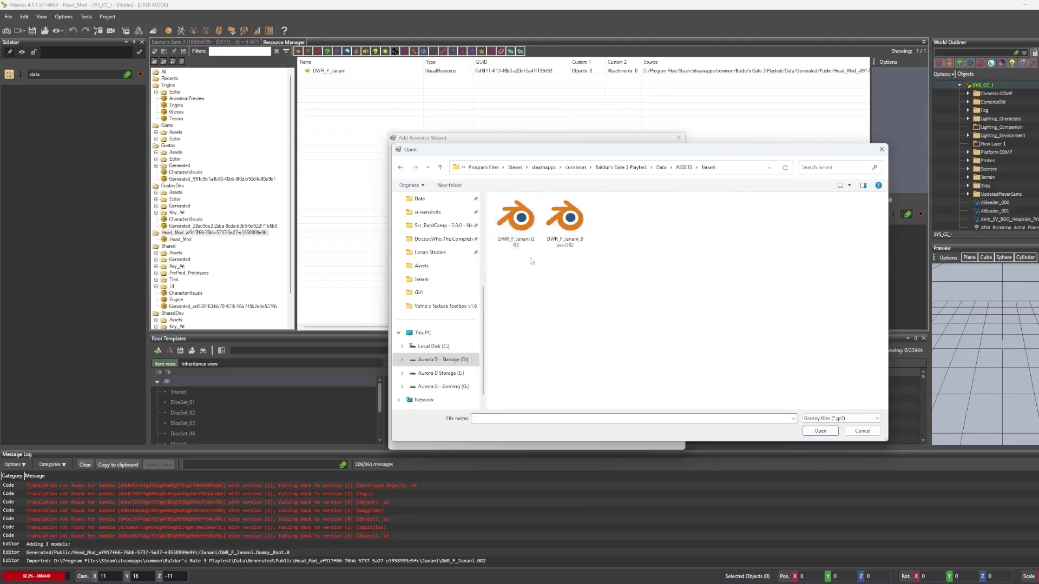
click(565, 219)
click(820, 430)
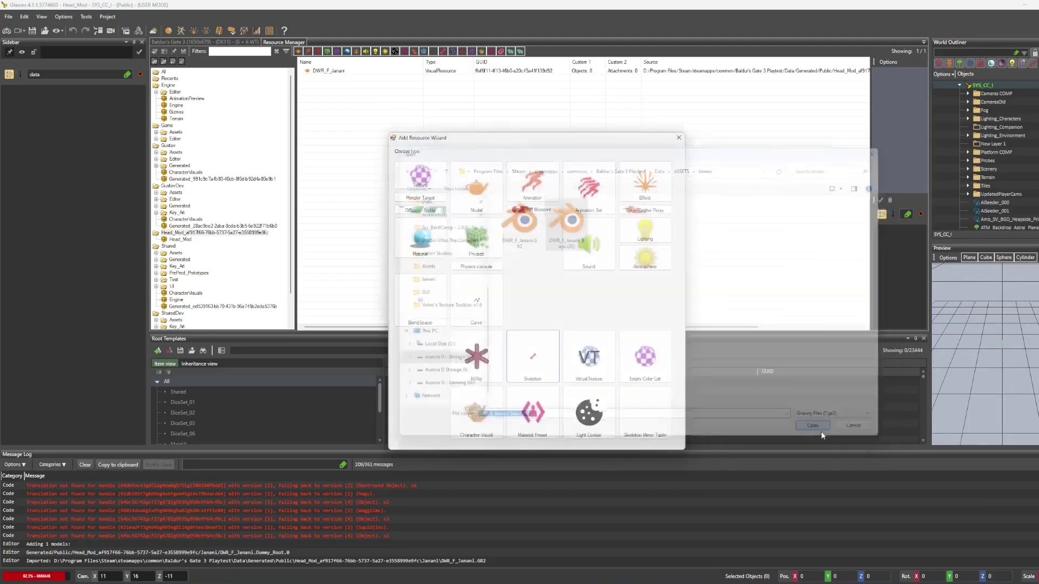
- Accept the name, copy the file into Head_Mod's Assets folder, and create DWR_F_Janani_Base
click(590, 358)
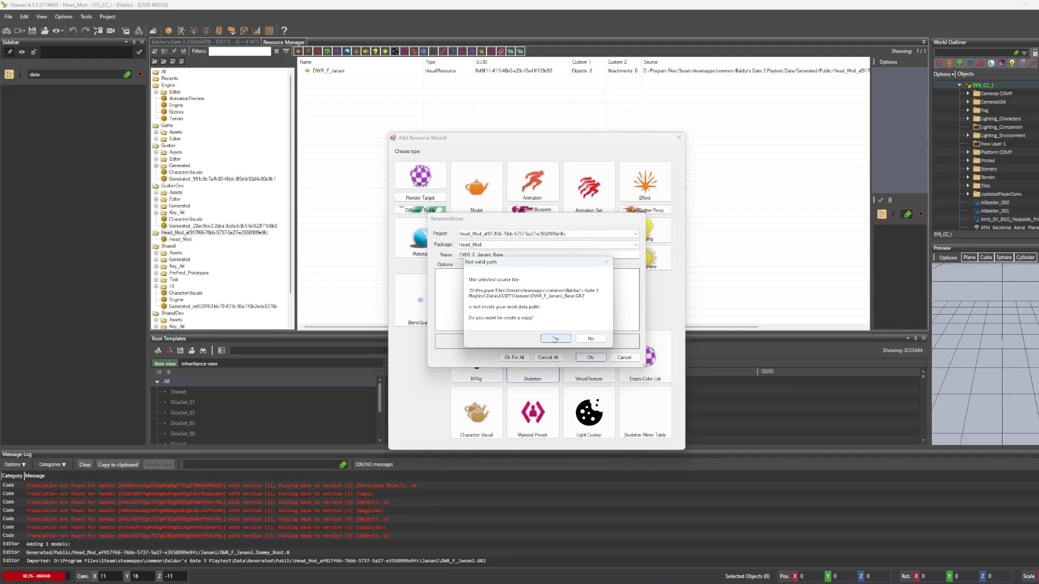
click(554, 340)
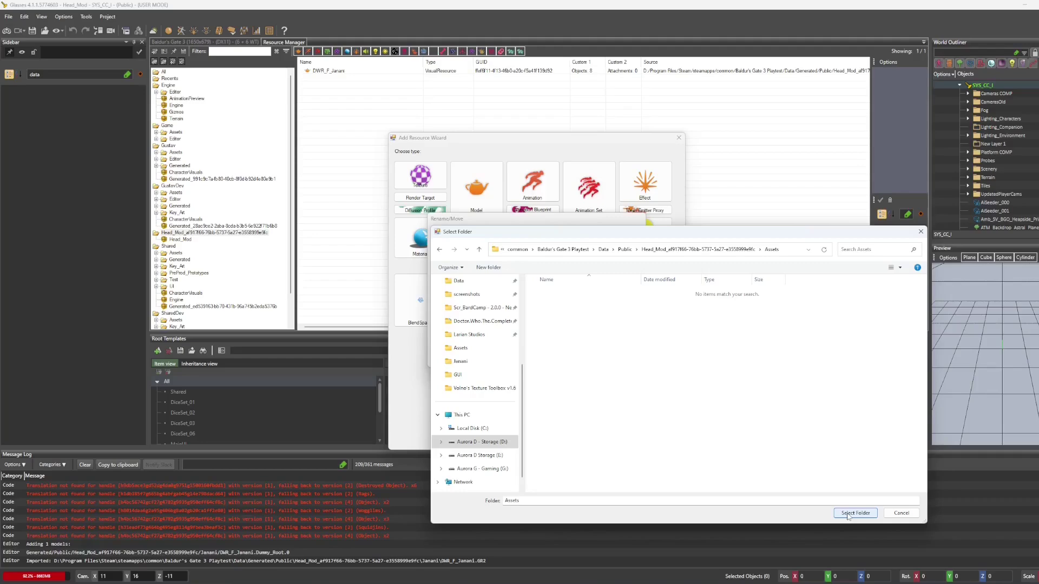
click(848, 514)
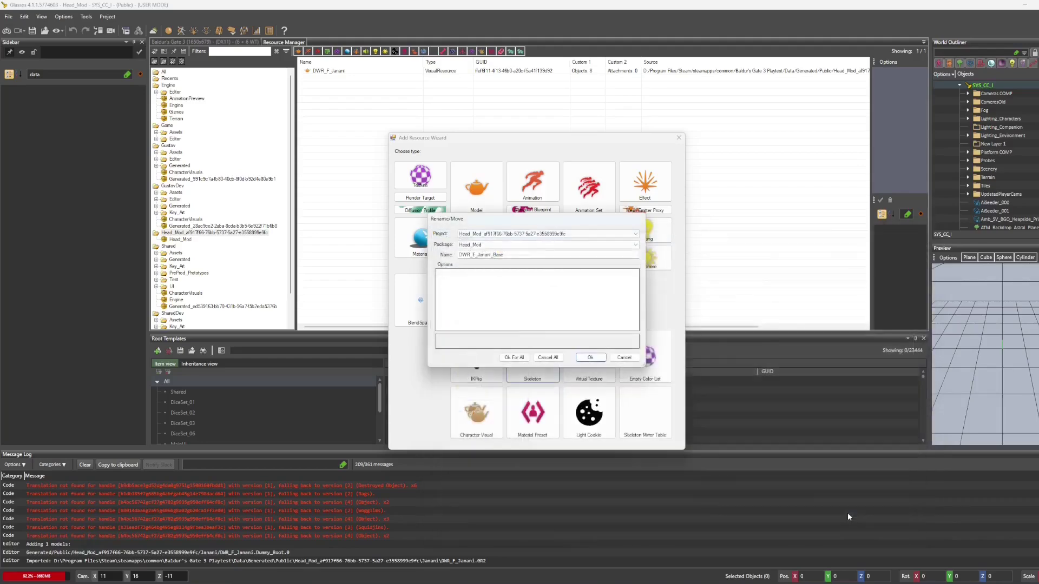
click(591, 358)
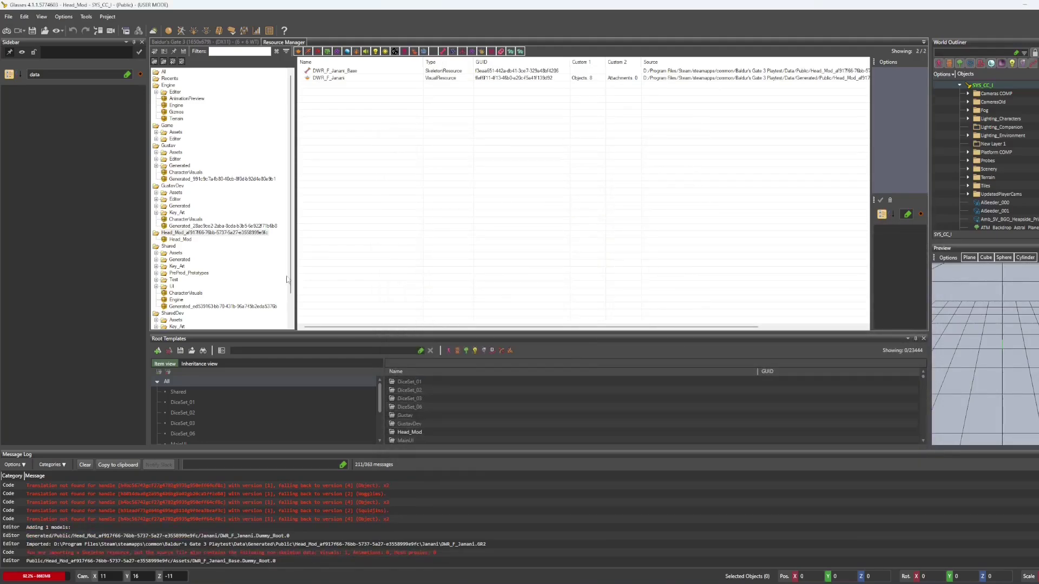
- Set DWR_F_Janani's Slot ID to Head and open its Edit Visual window
click(326, 80)
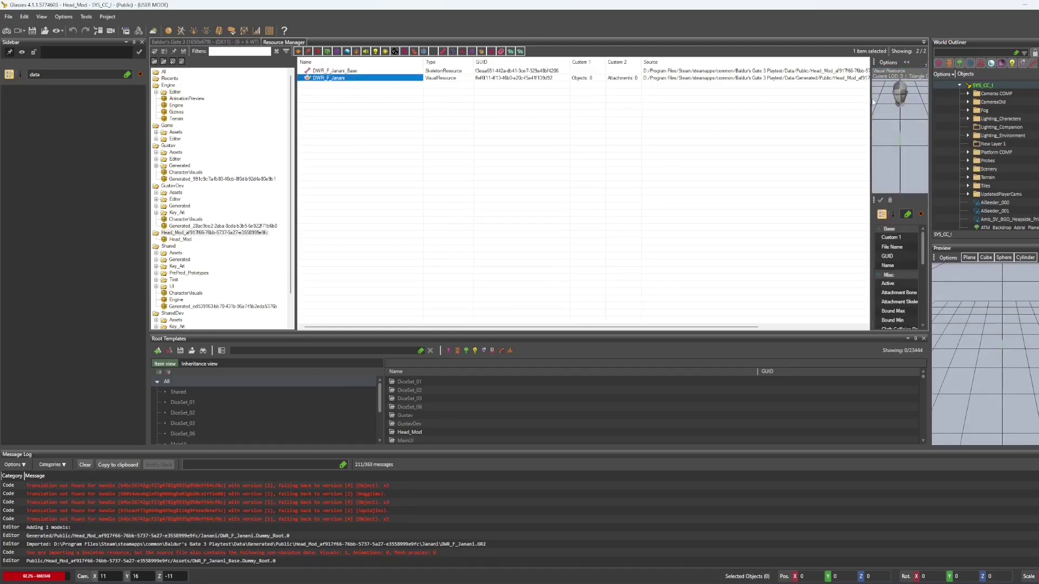
drag(873, 102, 735, 102)
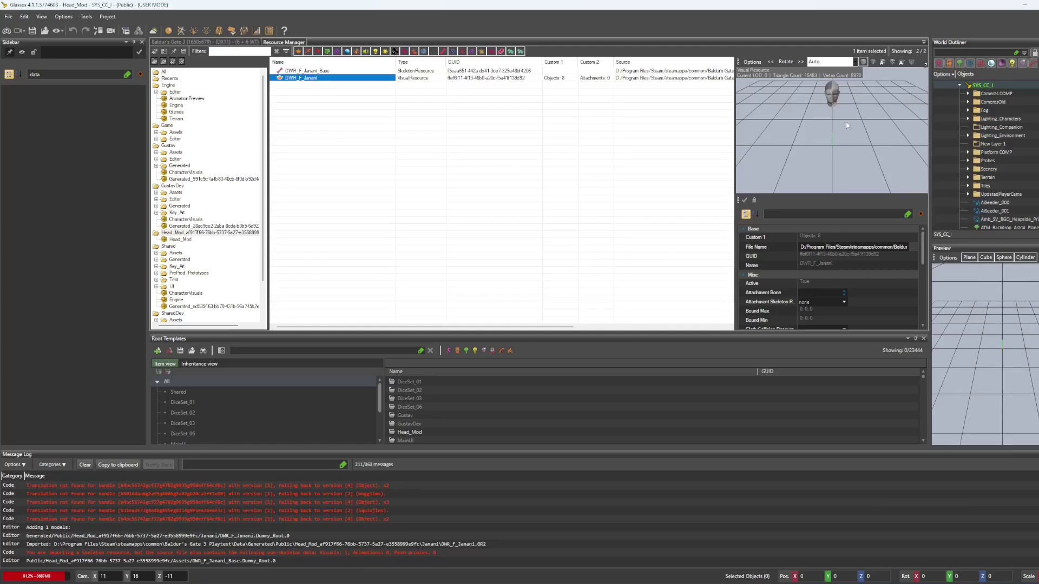
scroll(833, 250, down, 3)
scroll(834, 250, down, 5)
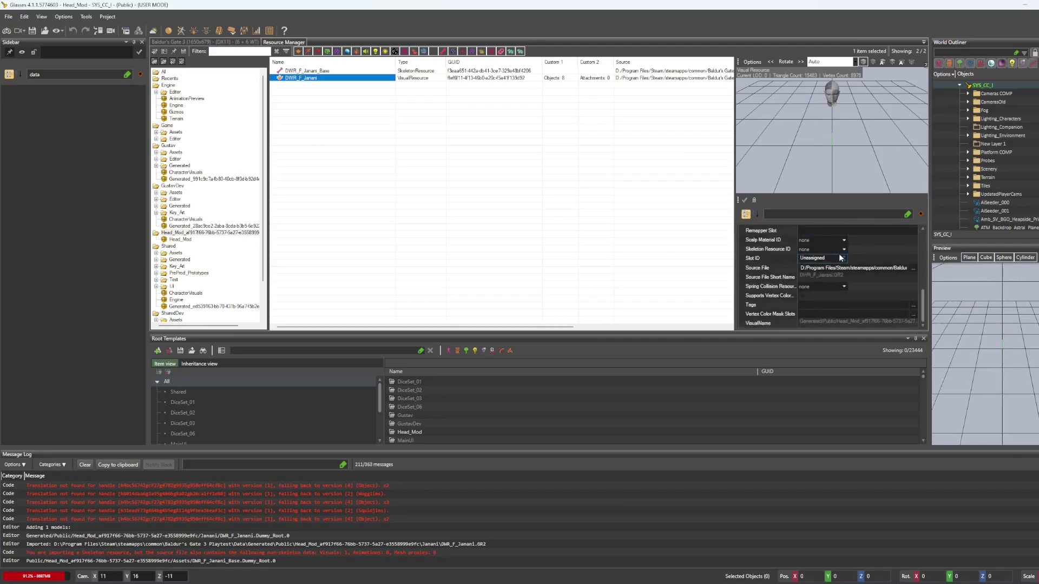
click(816, 259)
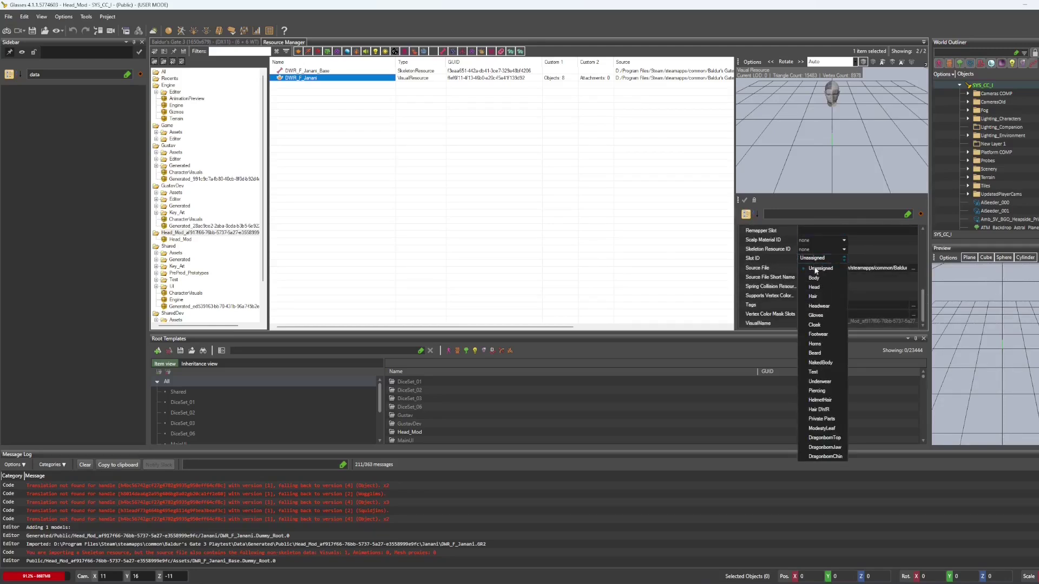
click(817, 288)
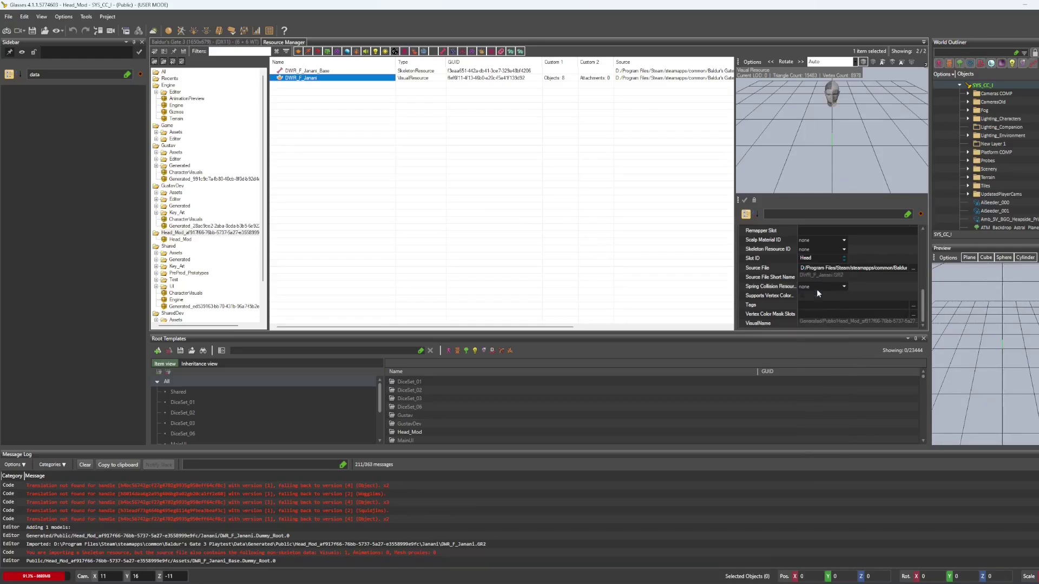
double_click(314, 79)
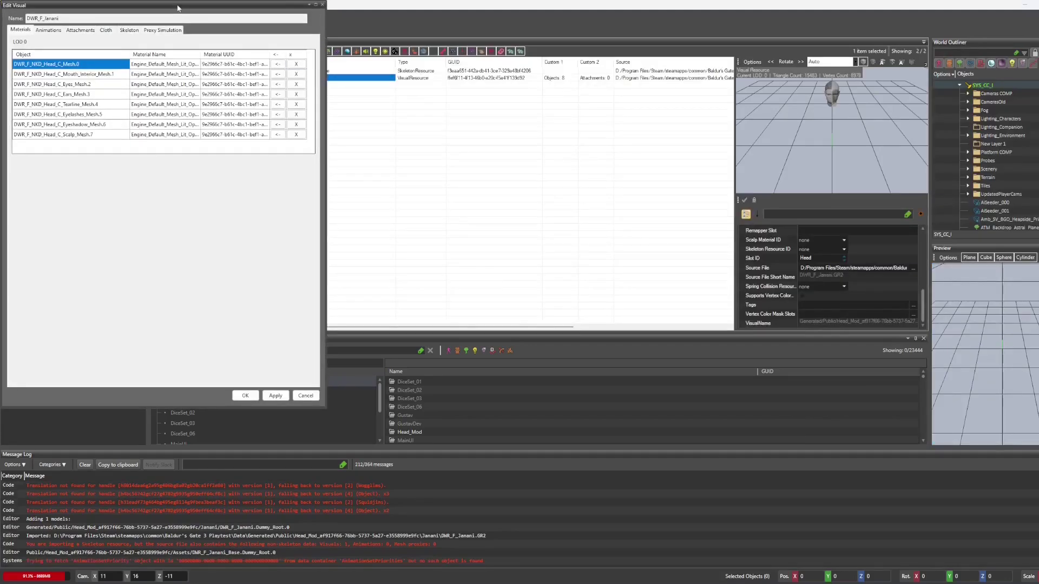
- Assign DWR_F_Janani_Base as the skeleton on DWR_F_Janani's Skeleton tab
drag(176, 7, 648, 41)
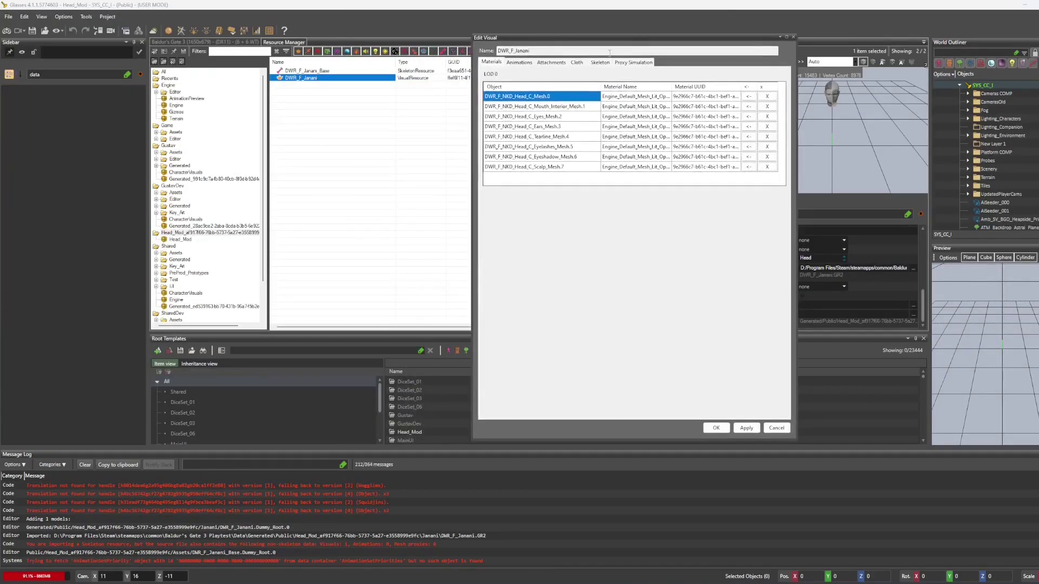
click(601, 62)
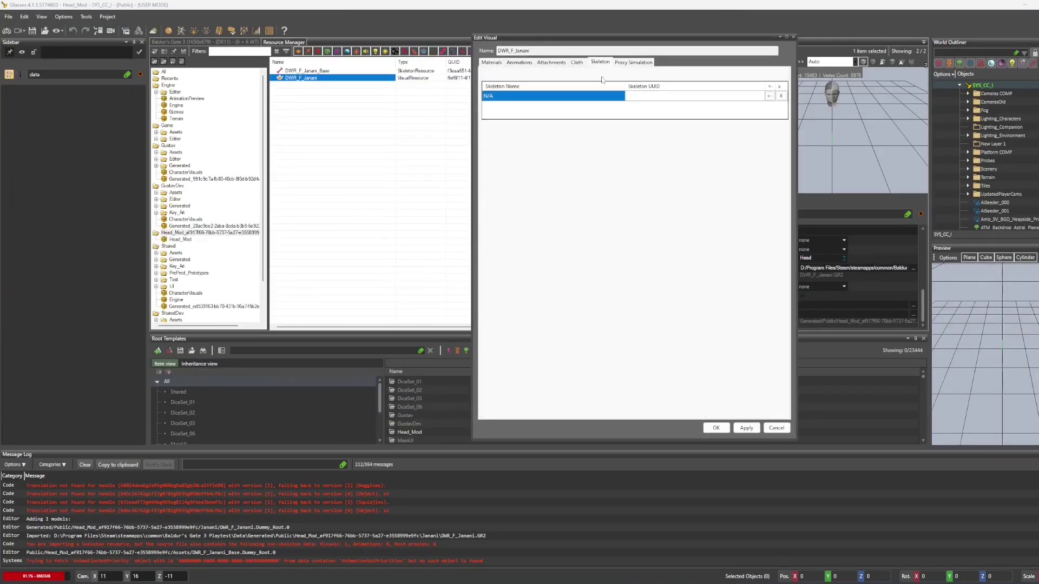
click(296, 71)
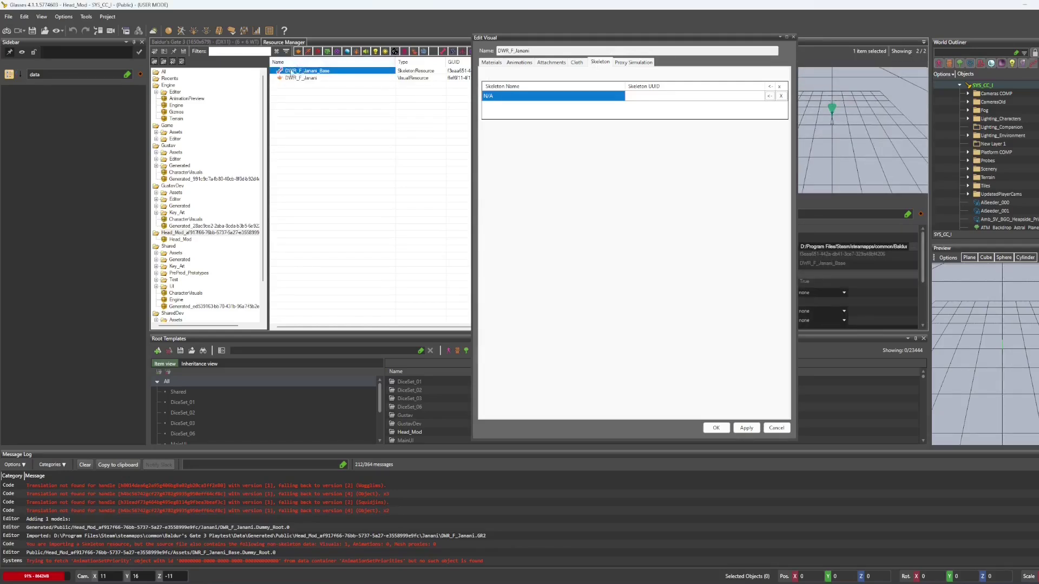
click(770, 97)
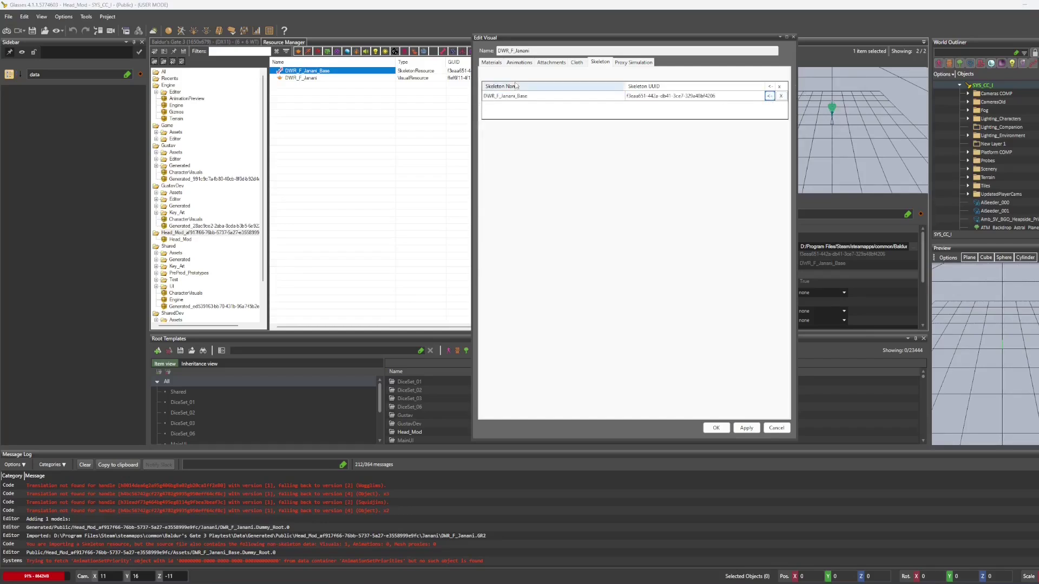
- On the Animations tab, show all packages and filter resources for DWR_F_NKD_Head_C
click(512, 65)
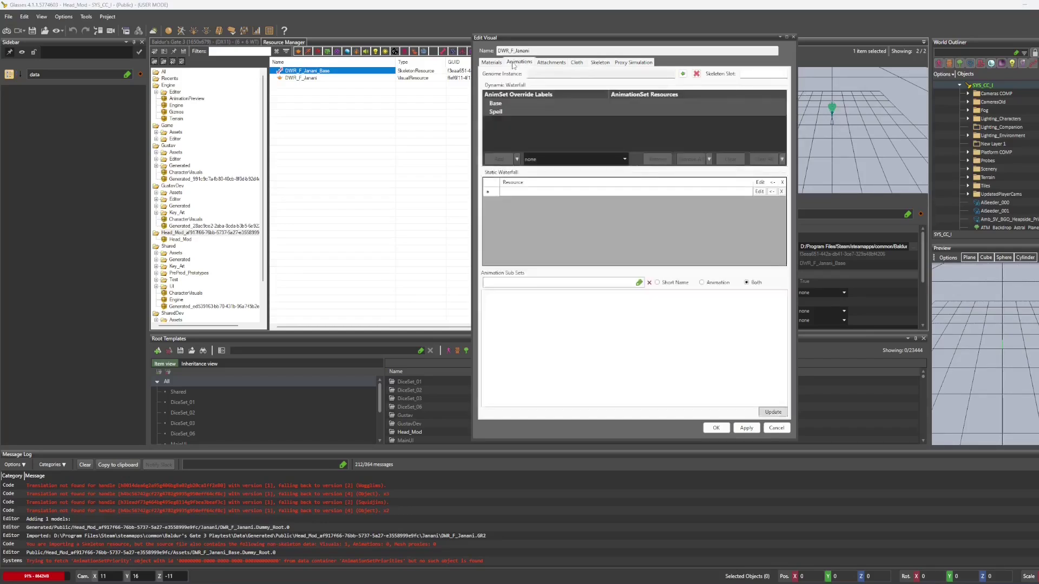
click(750, 73)
click(163, 72)
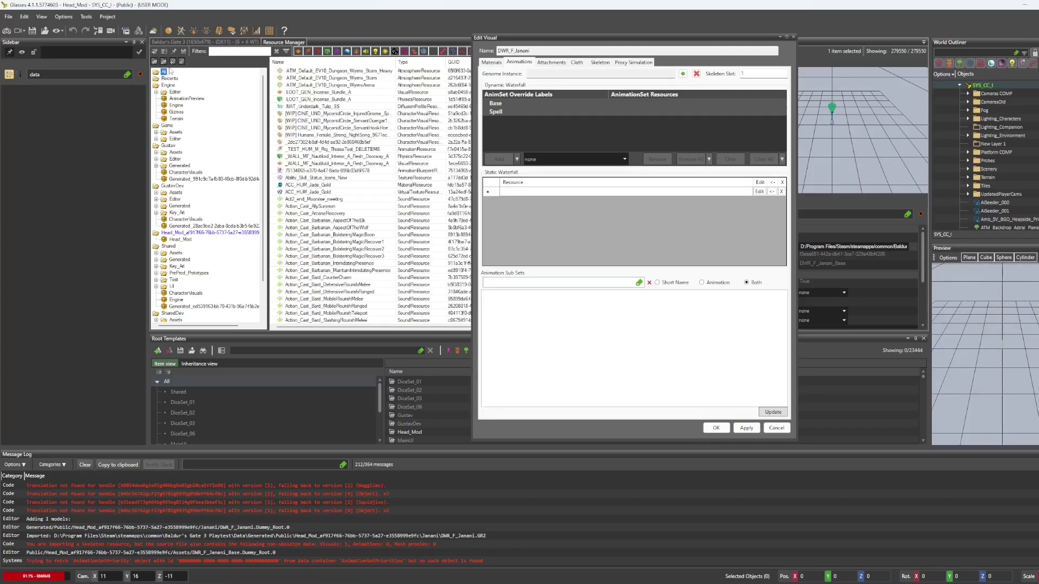
click(217, 51)
text(B)
text(WR_F_H)
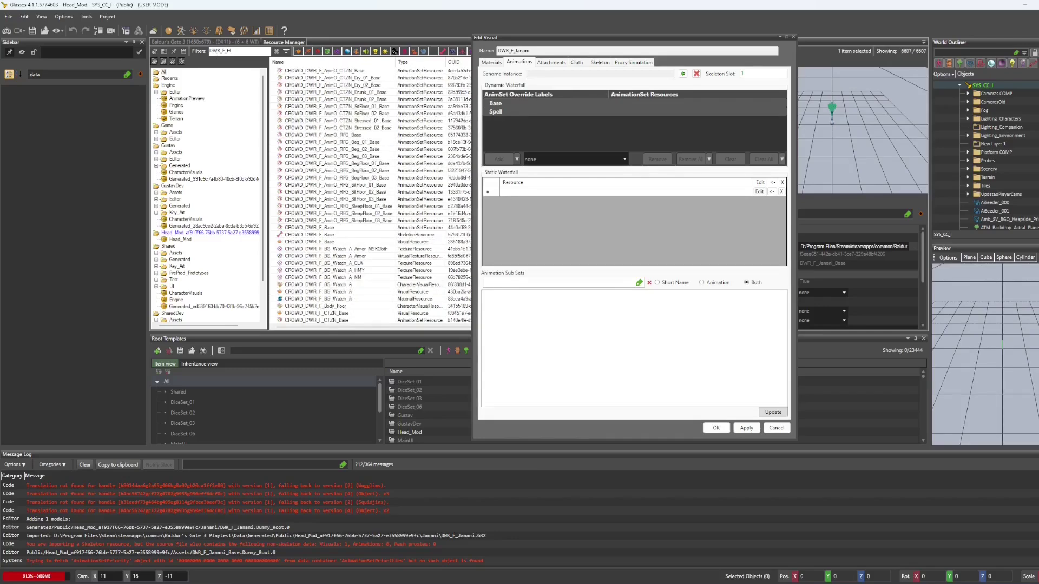
key(BackSpace)
text(NKD_Hea)
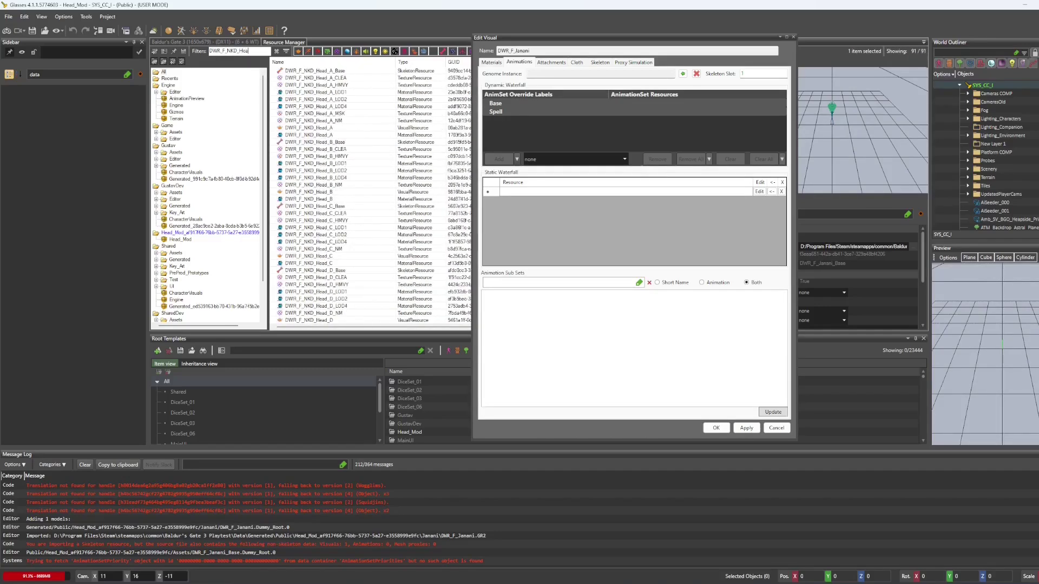
text(d_C)
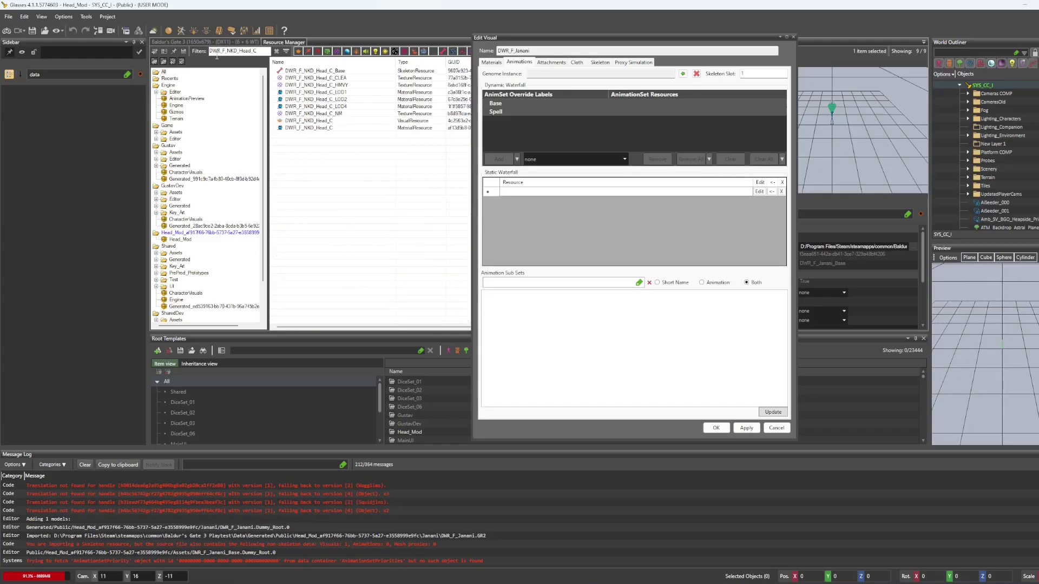
- Copy DWR_F_NKD_Head_C's five static waterfall resources into DWR_F_Janani's static waterfall row
double_click(323, 122)
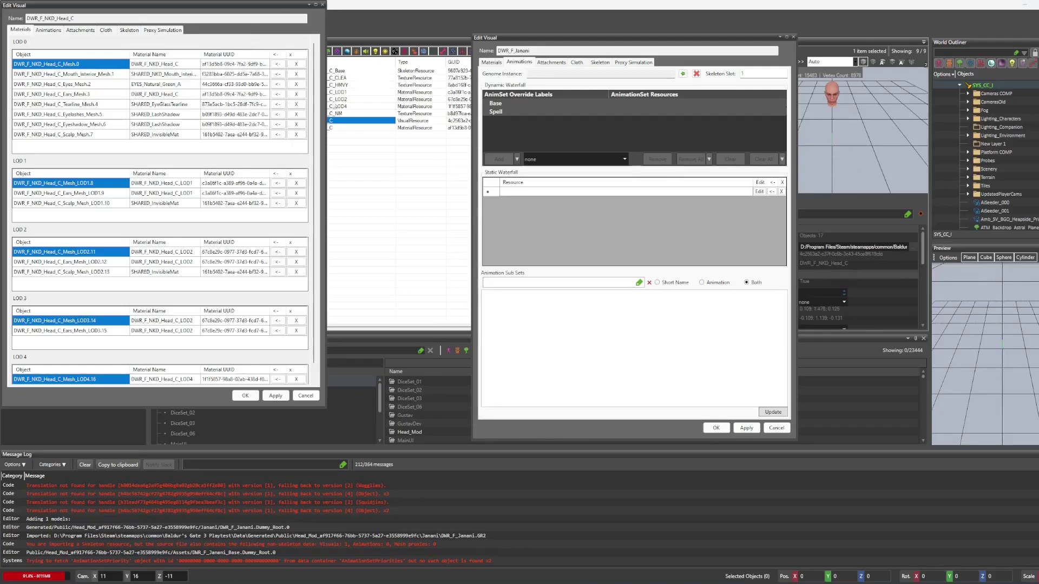
drag(241, 8, 309, 157)
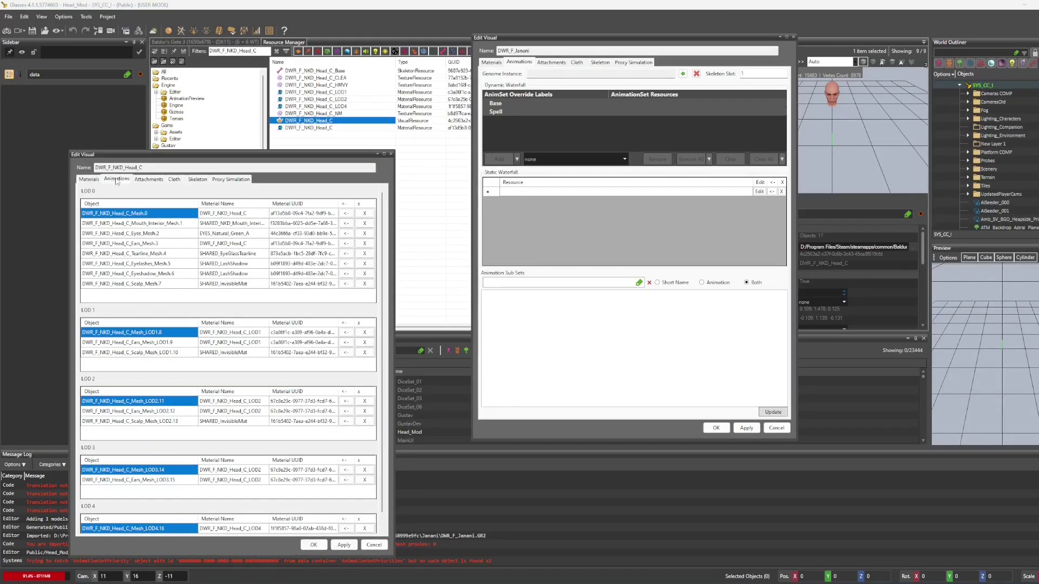
click(117, 179)
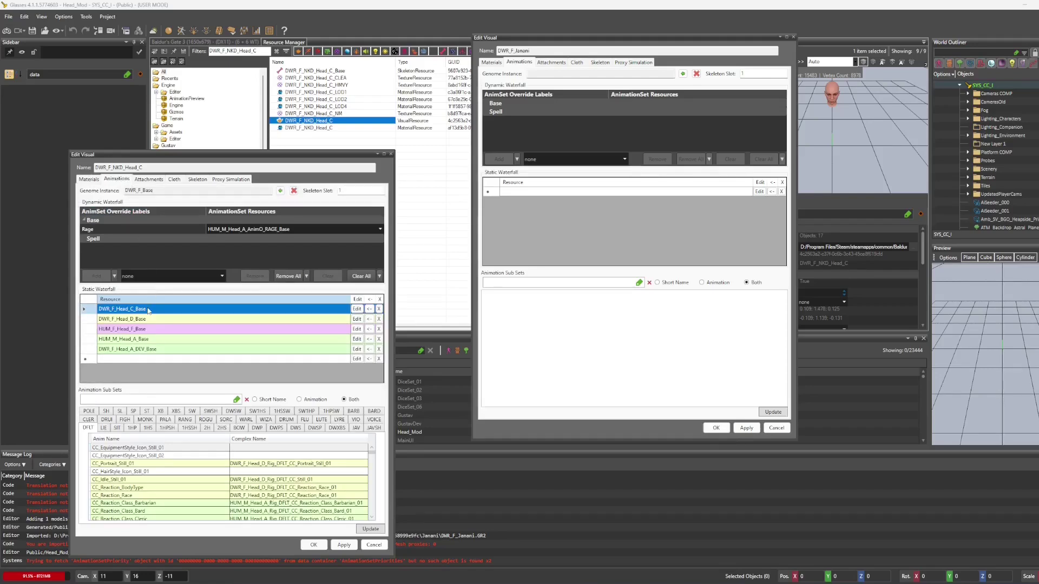
shift+click(149, 349)
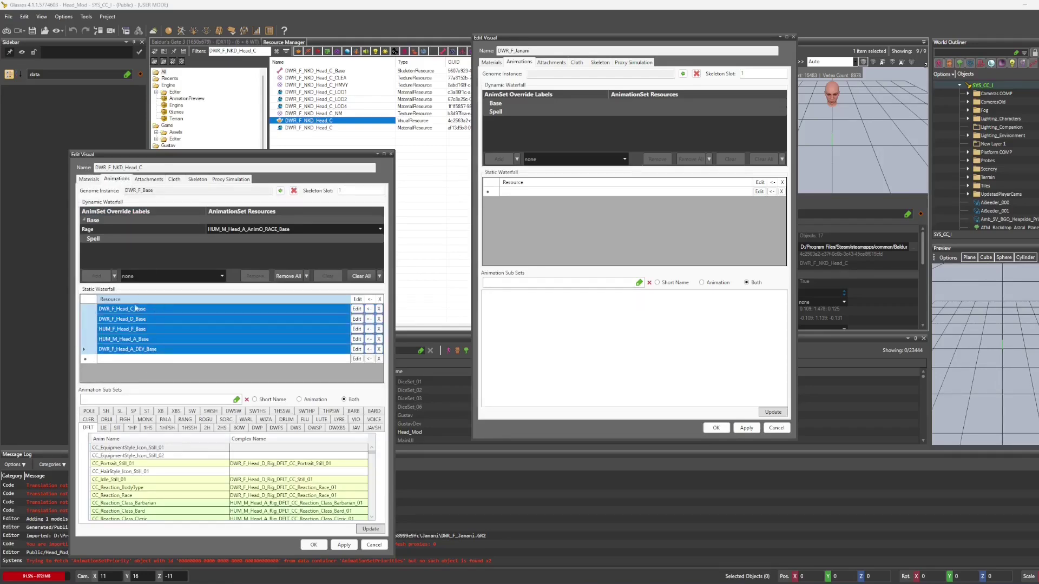
click(534, 192)
key(ctrl+v)
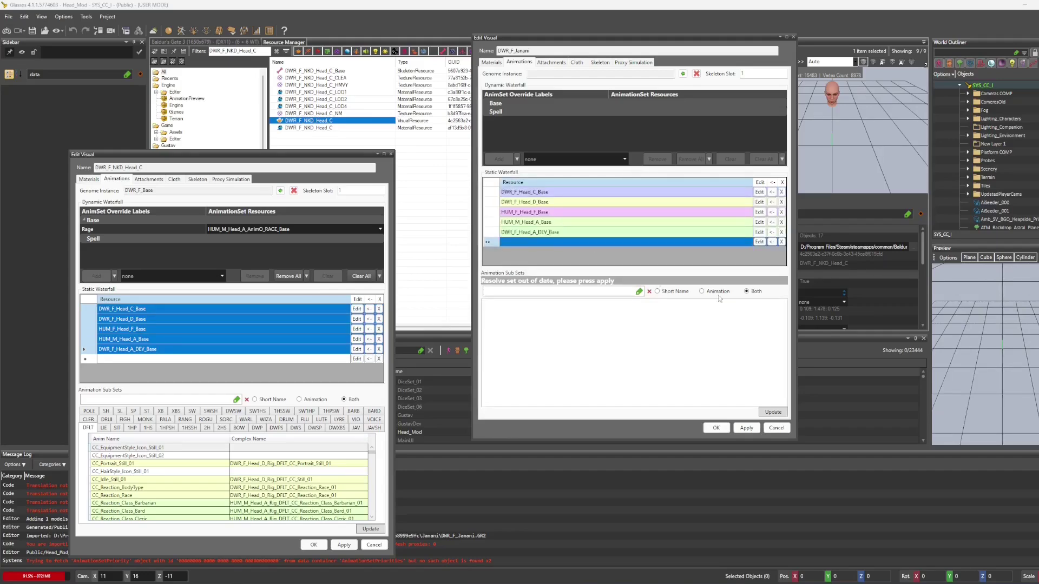
click(391, 154)
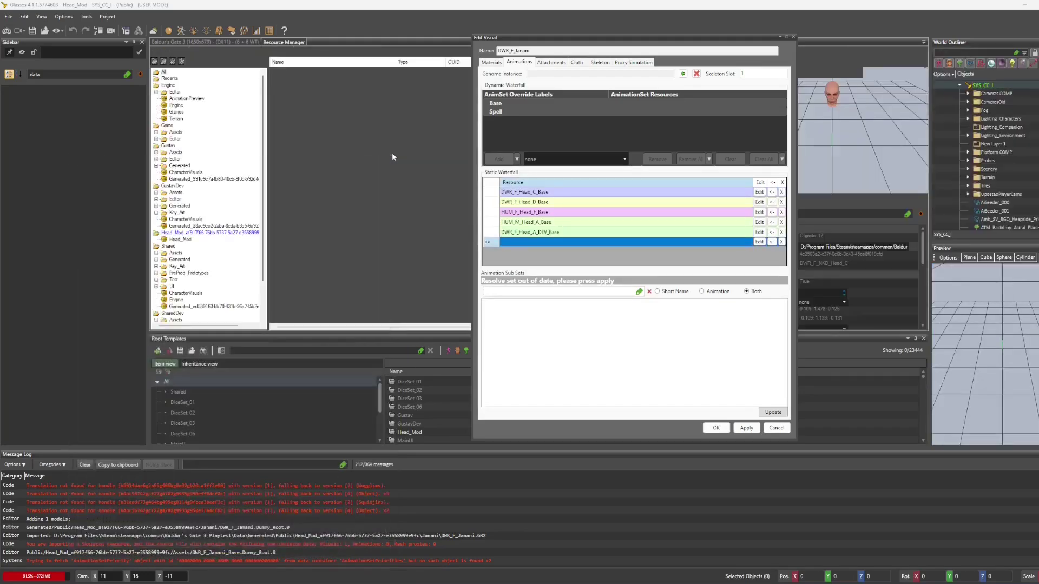
click(499, 63)
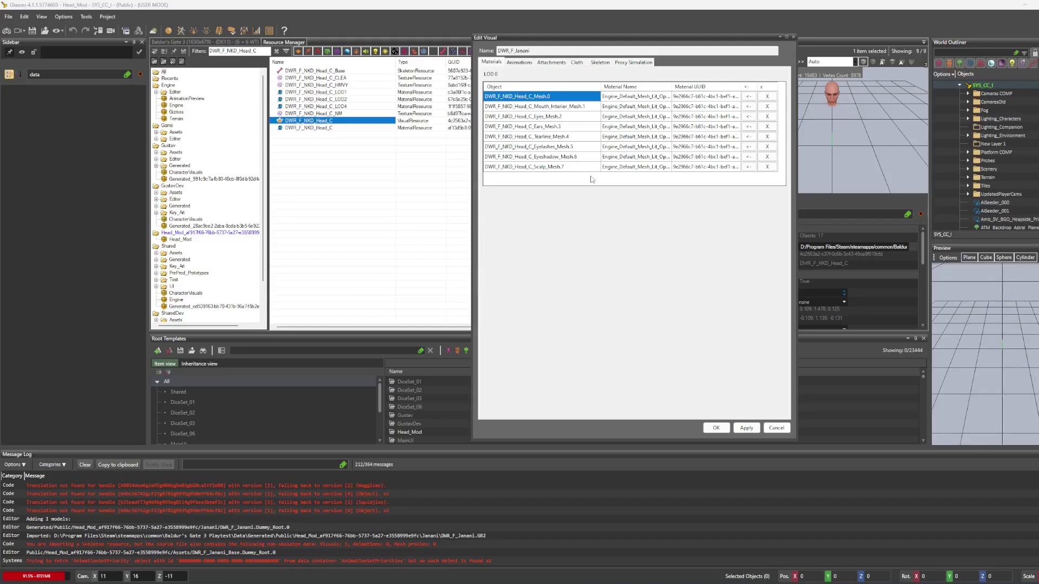
- Apply the DWR_F_Janani edits and accept the Head Visual Skeleton warning
click(716, 428)
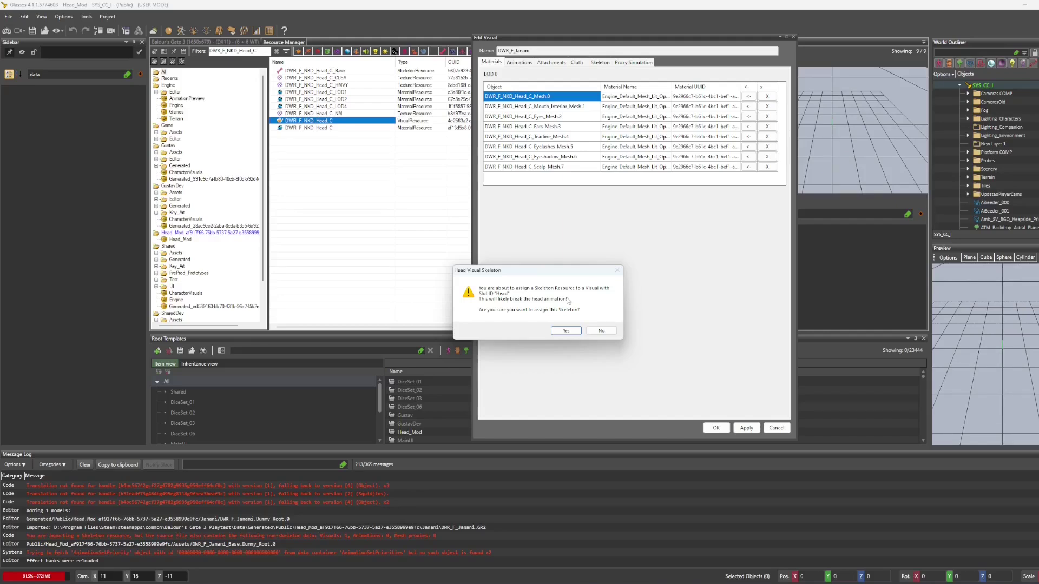
click(579, 330)
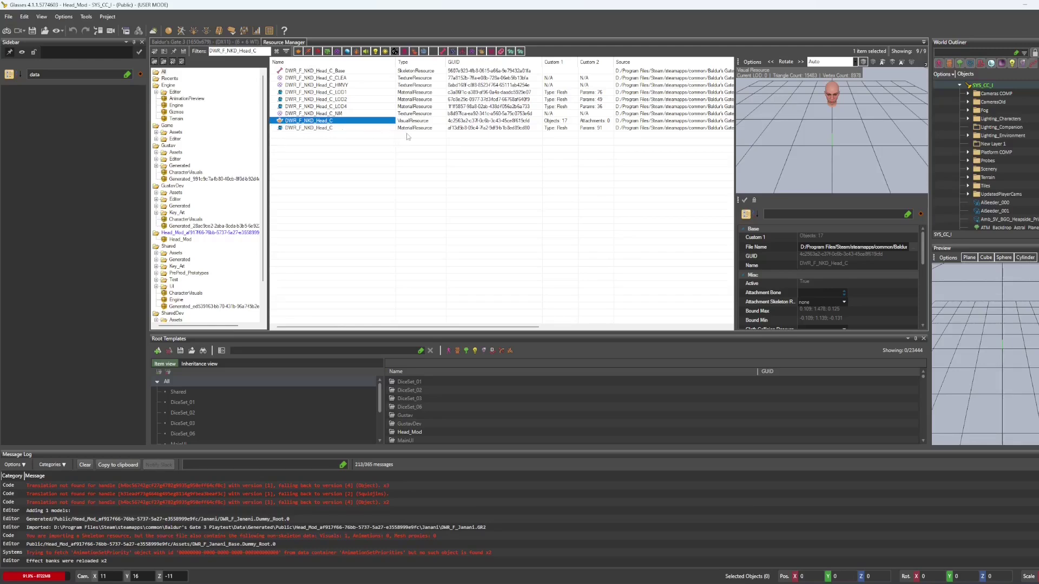
- Duplicate the DWR_F_NKD_Head_C material into Head_Mod as DWR_F_NKD_Head_Janani
click(304, 128)
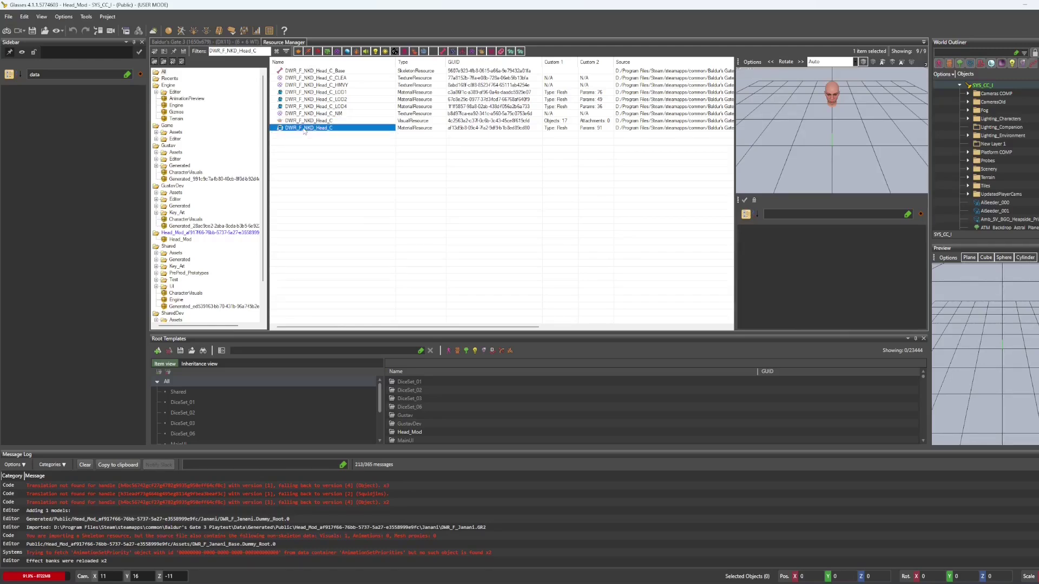
right_click(304, 130)
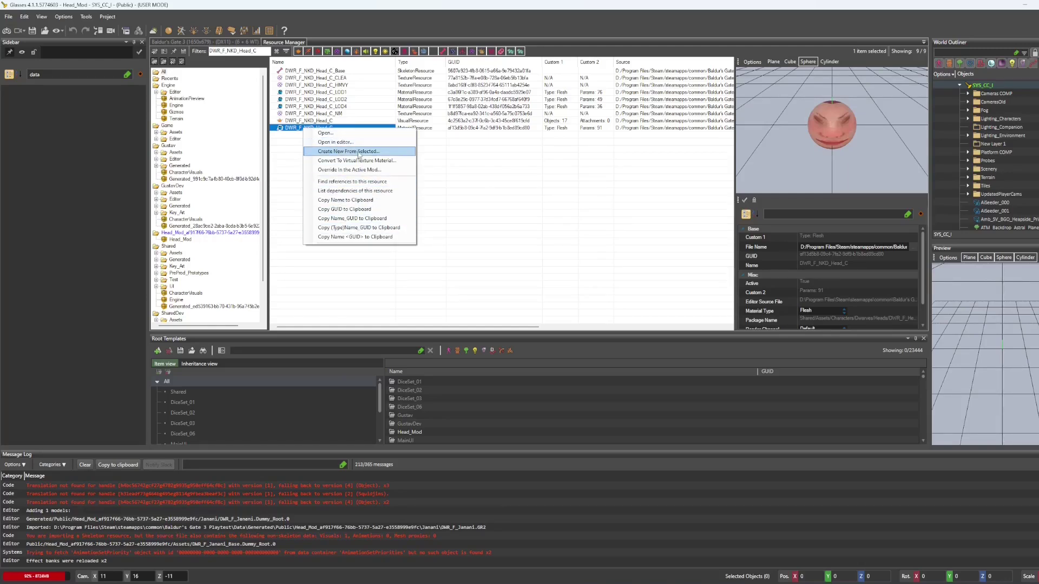
click(360, 153)
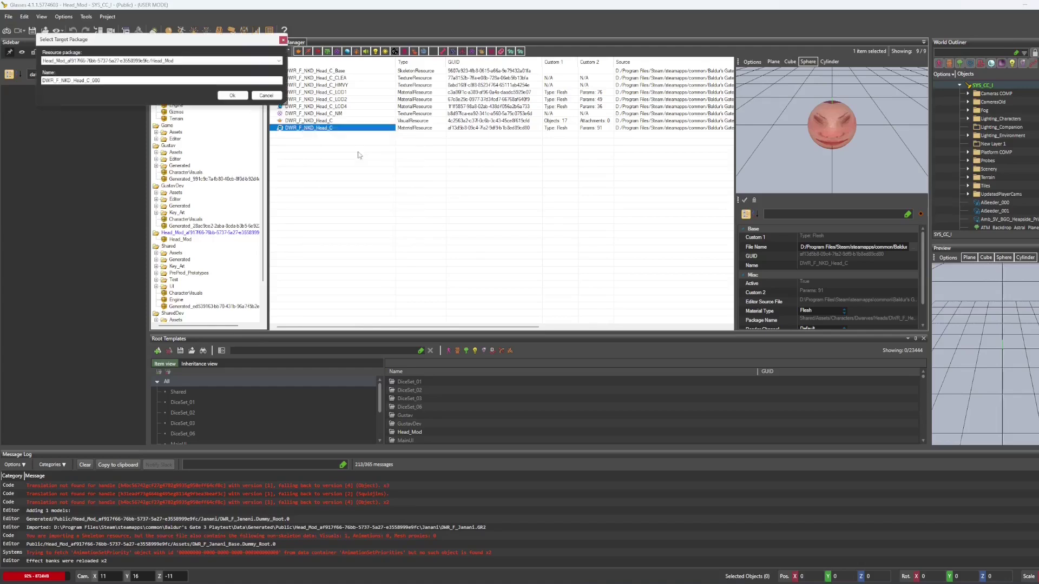
click(88, 80)
key(shift+End)
key(BackSpace)
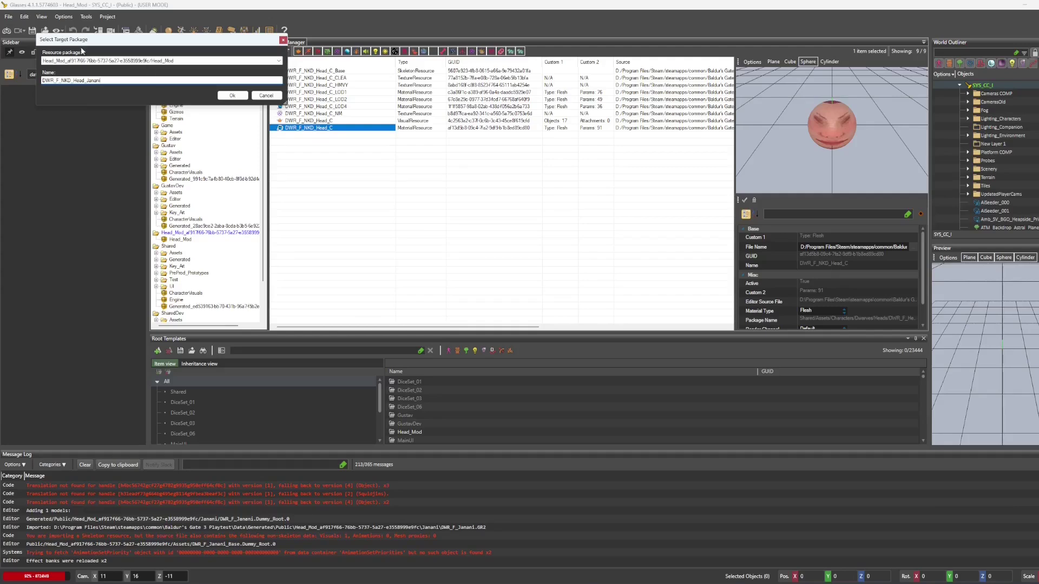
click(236, 94)
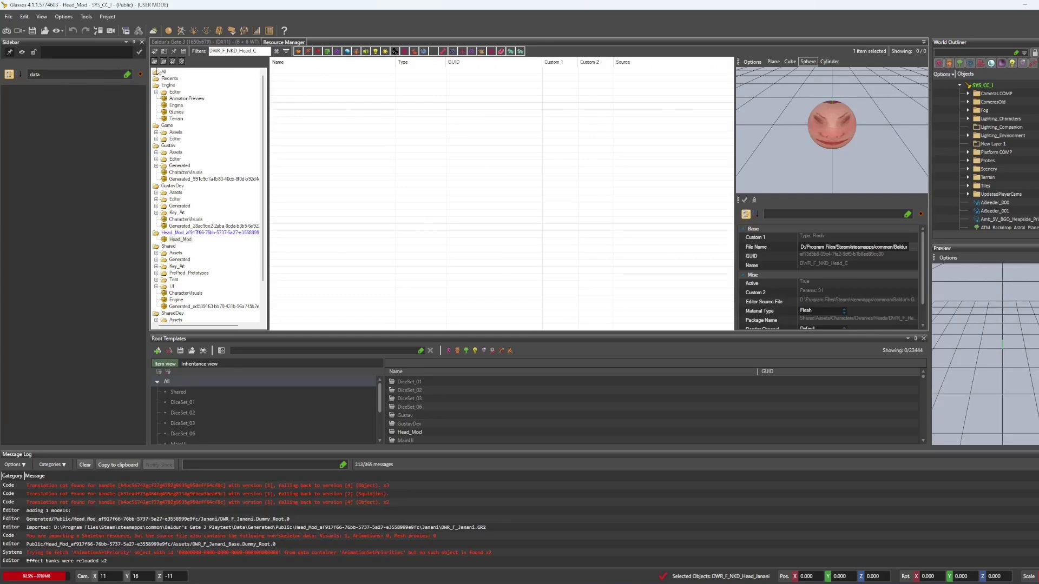
- Open DWR_F_NKD_Head_Janani from the Head_Mod folder, review its 01Texture Maps, and close the editor
click(163, 71)
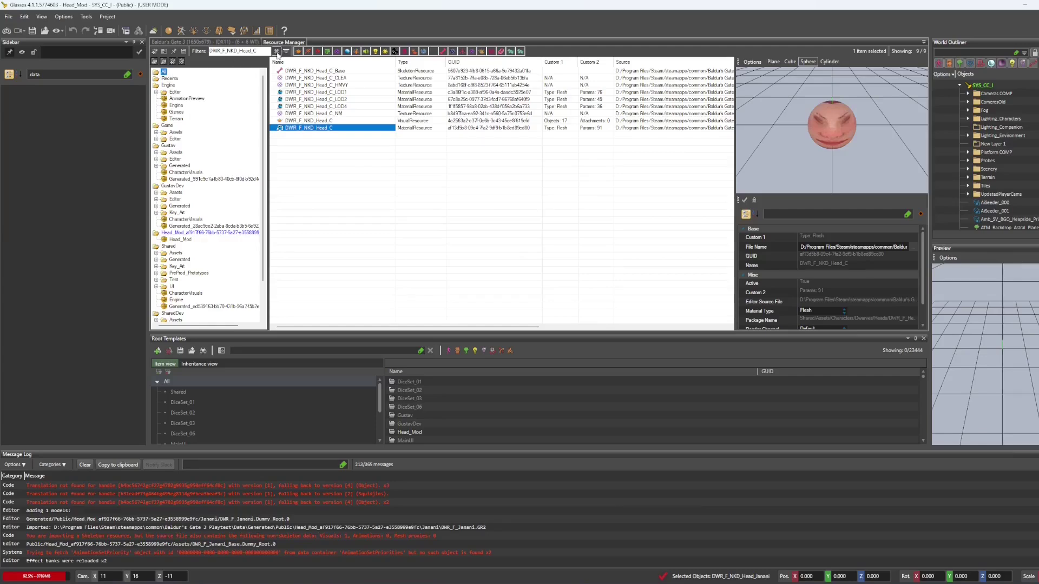
click(276, 50)
click(196, 233)
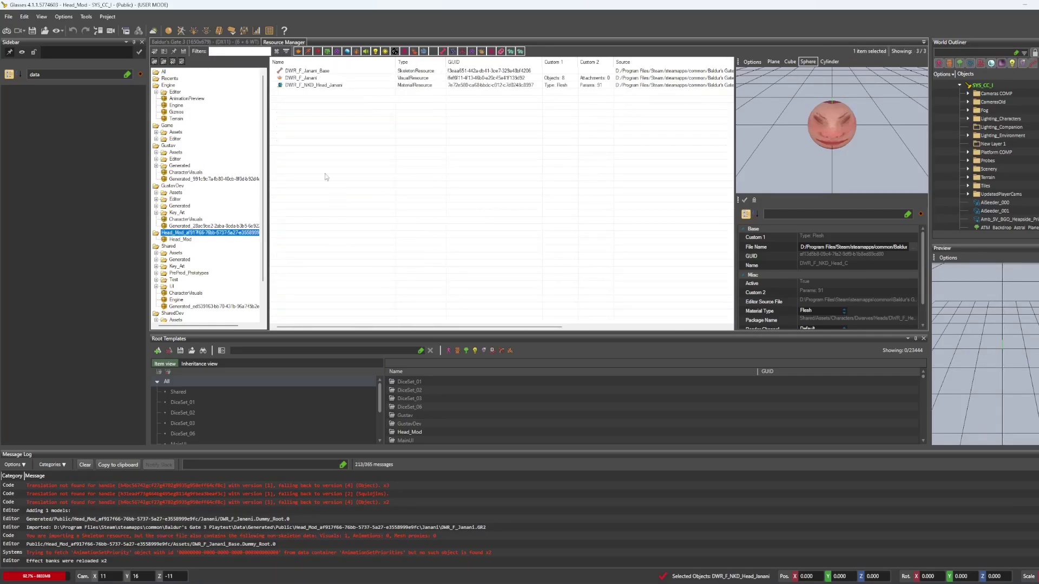
click(319, 86)
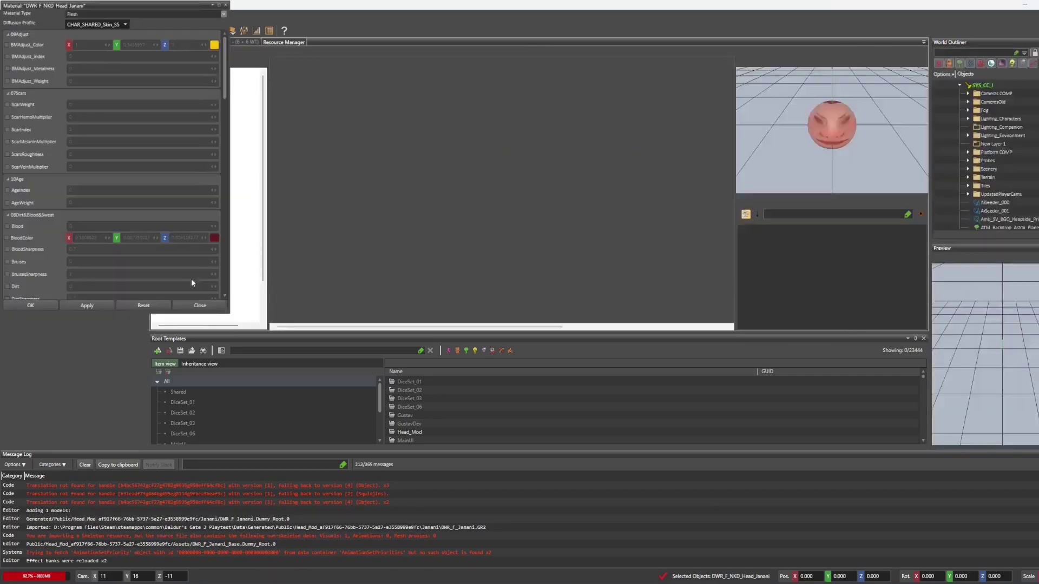
scroll(119, 190, down, 5)
scroll(133, 206, down, 10)
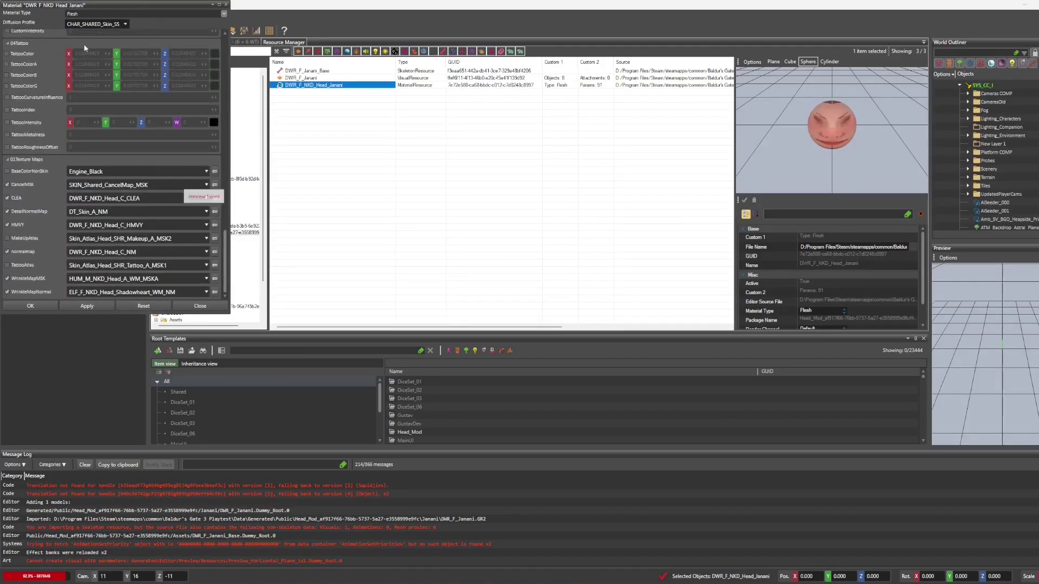
click(226, 4)
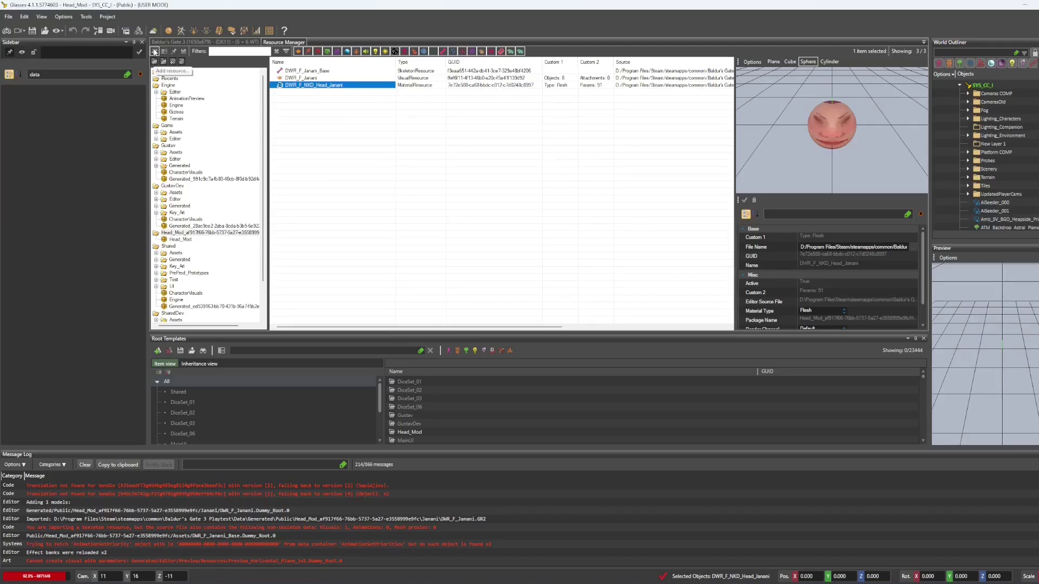
- Add texture resources from Data\ASSETS\Janani, selecting the CLEA, HMVY and NM DDS files
click(155, 52)
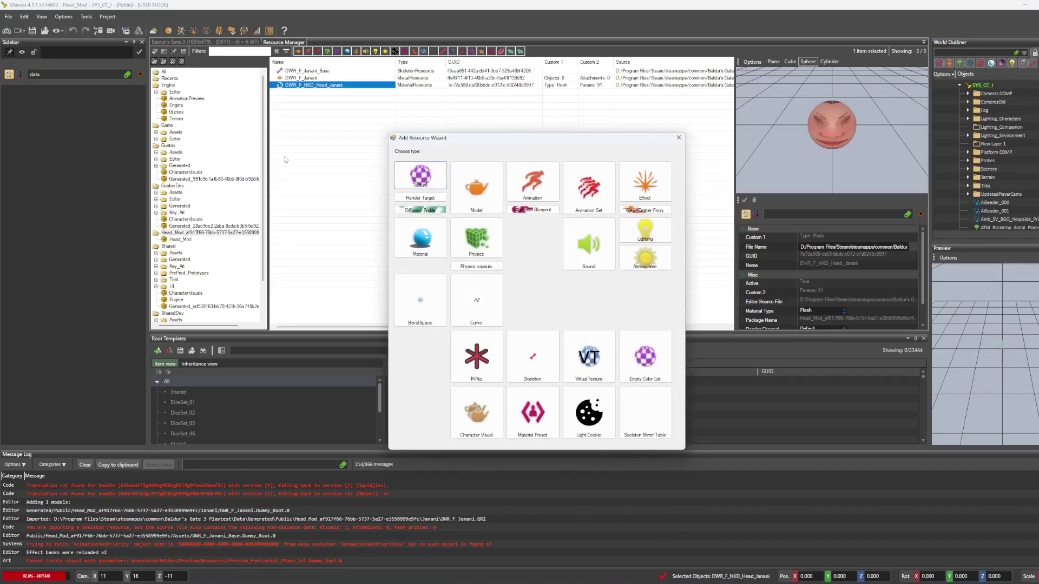
click(425, 173)
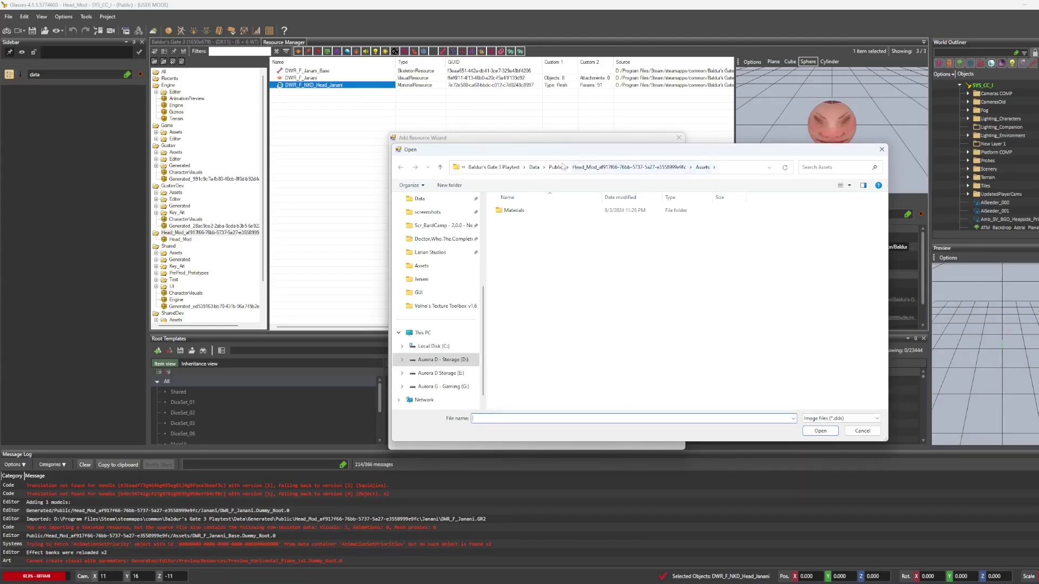
click(534, 167)
double_click(522, 211)
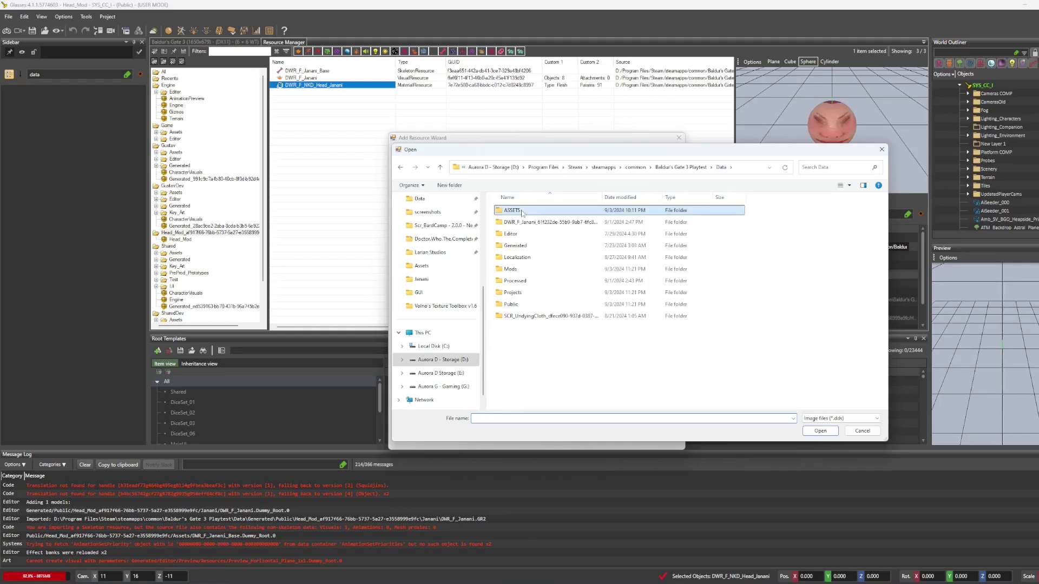
double_click(522, 212)
click(522, 215)
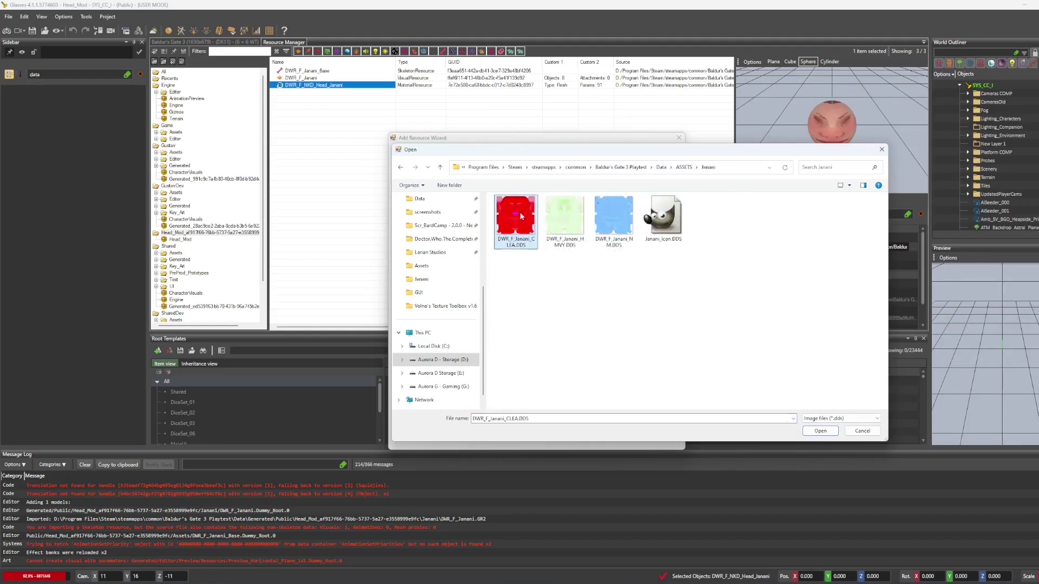
shift+click(614, 225)
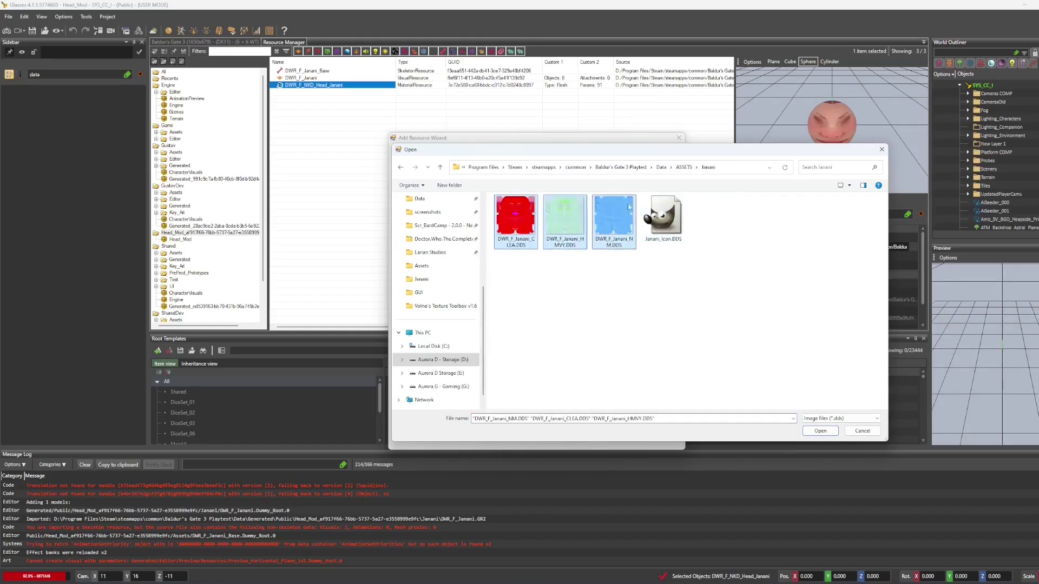
click(818, 431)
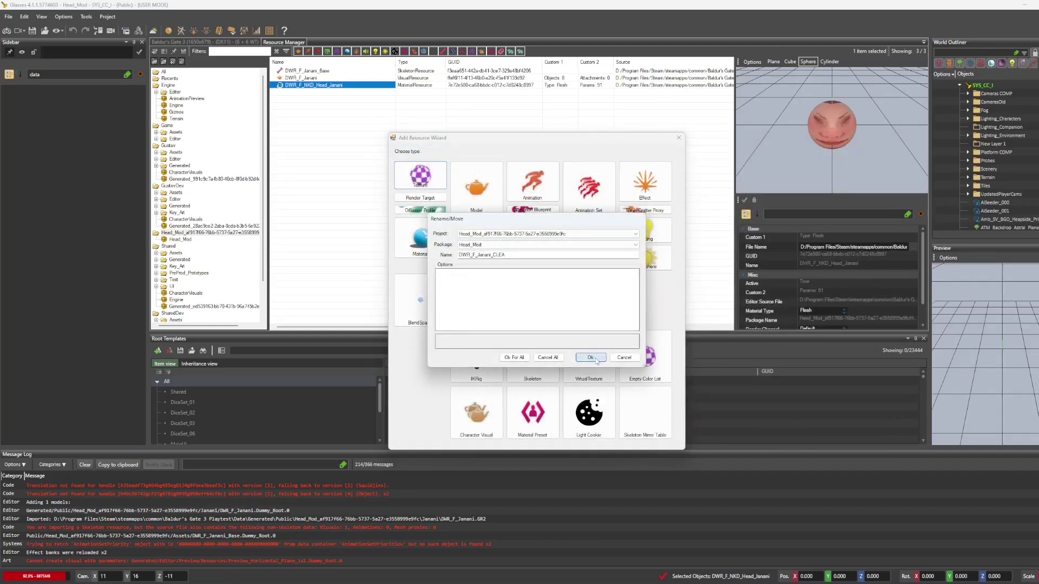
- Add DWR_F_Janani_CLEA as a non-sRGB texture copied into the mod's Assets folder
click(591, 358)
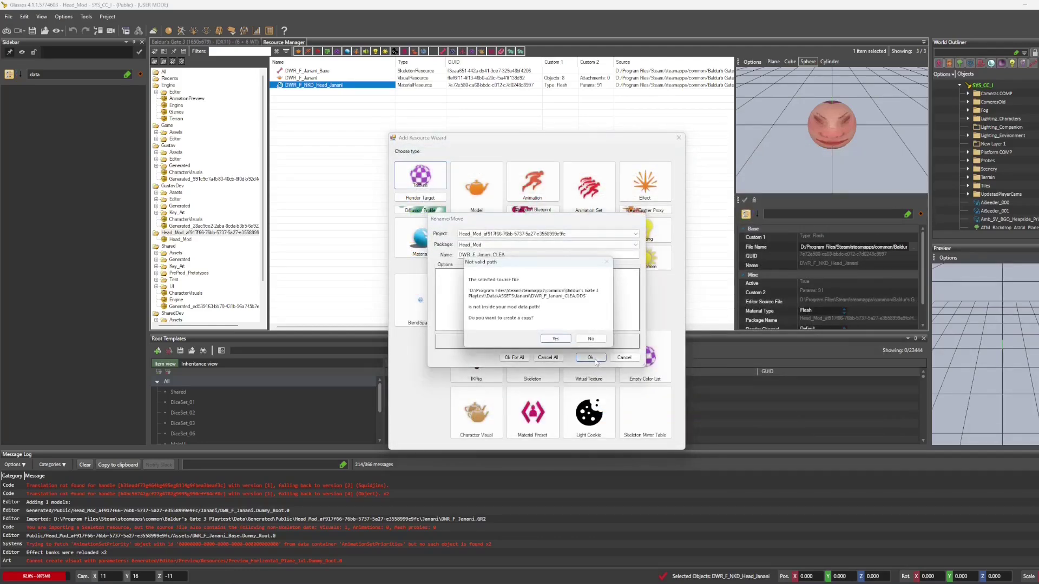
click(557, 338)
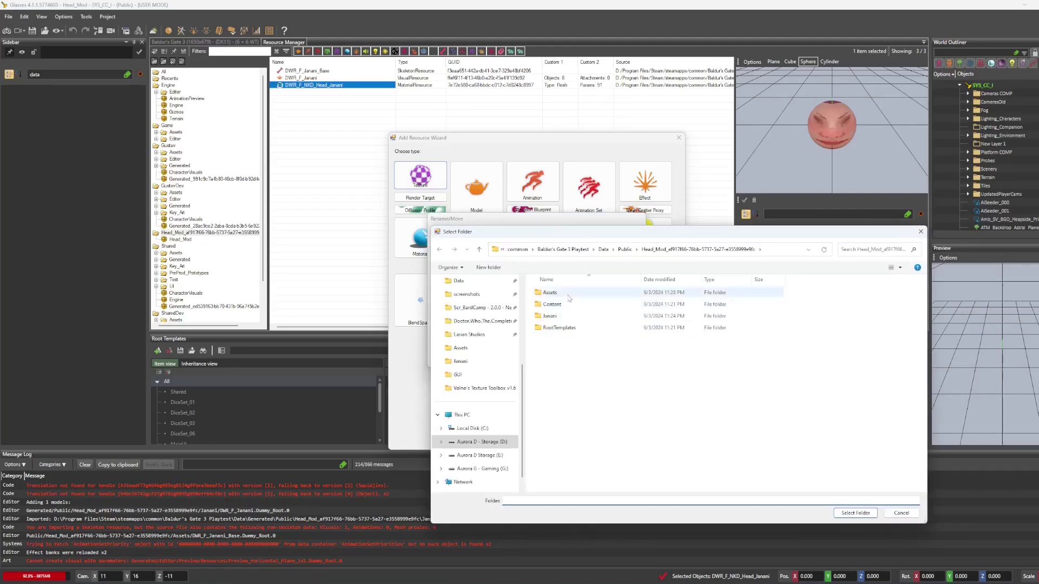
double_click(569, 296)
click(854, 513)
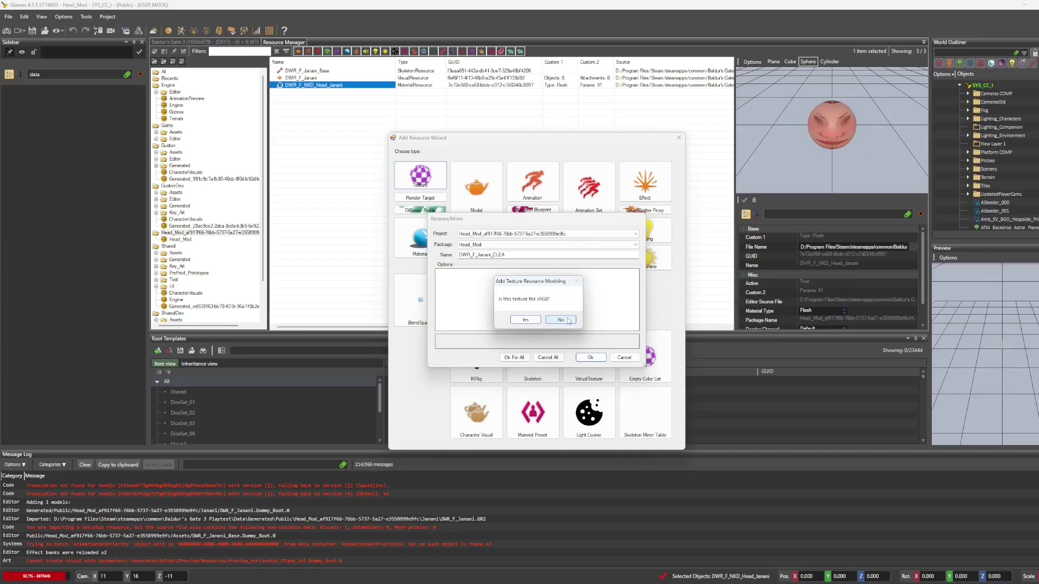
click(569, 319)
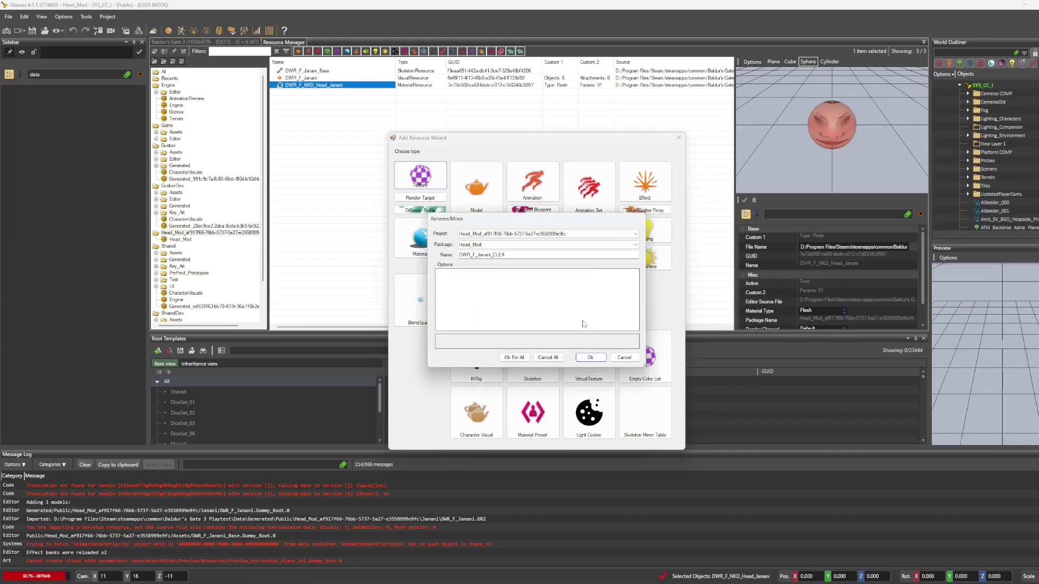
click(590, 357)
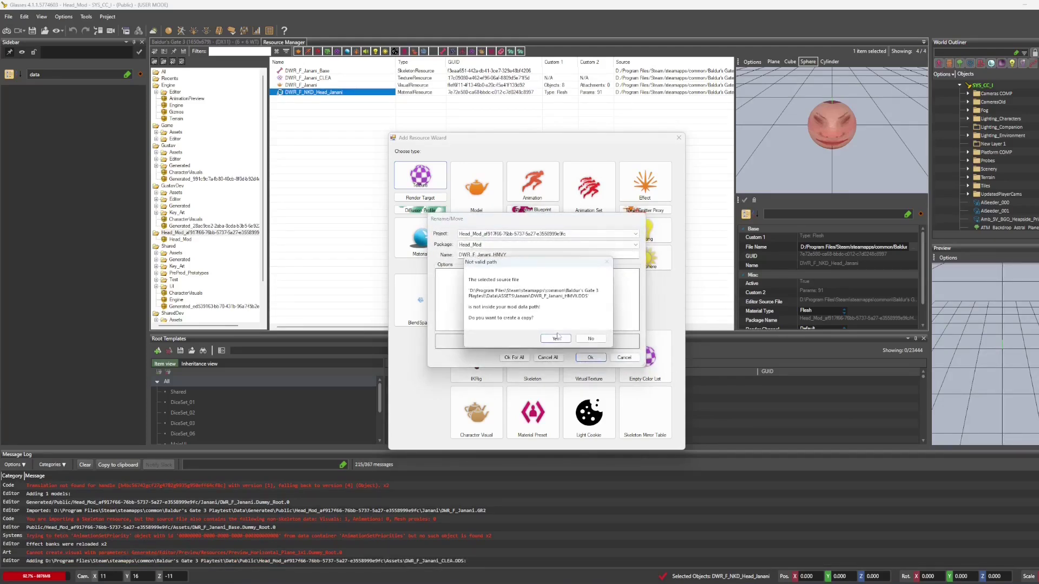
- Add DWR_F_Janani_HMVY as a non-sRGB texture copied into the mod's Assets folder
click(566, 339)
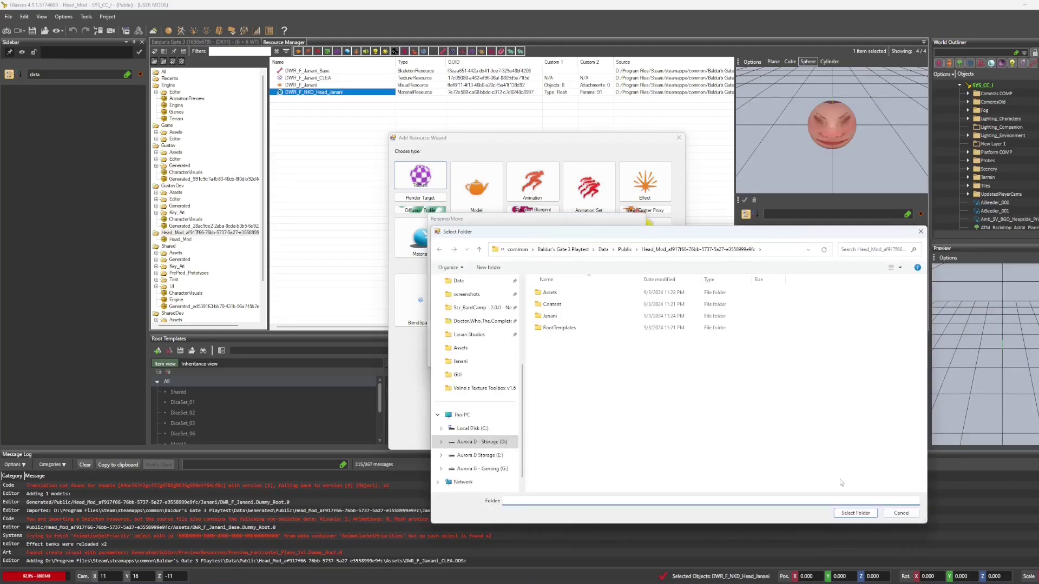
double_click(550, 292)
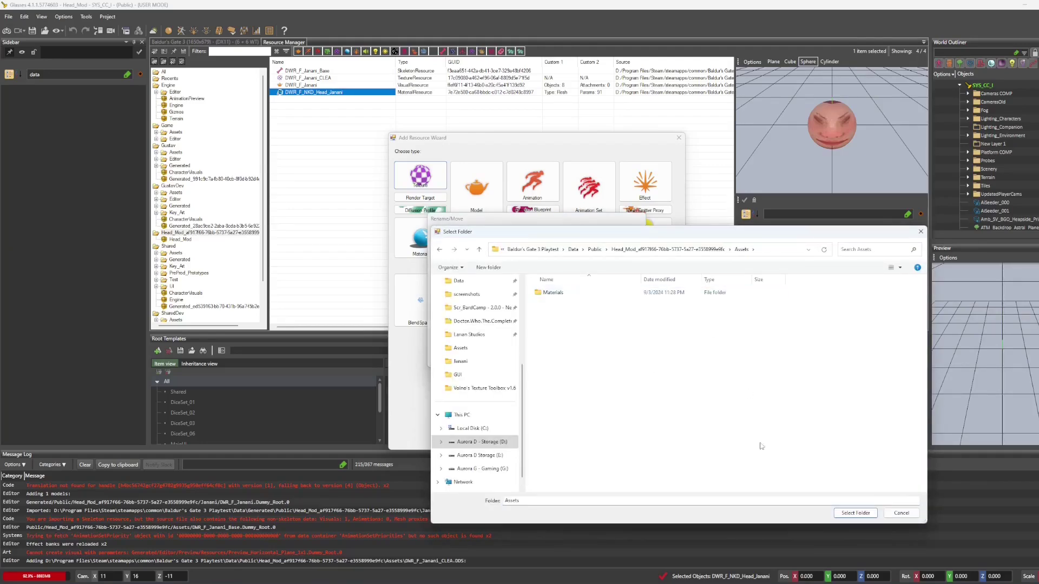
click(855, 514)
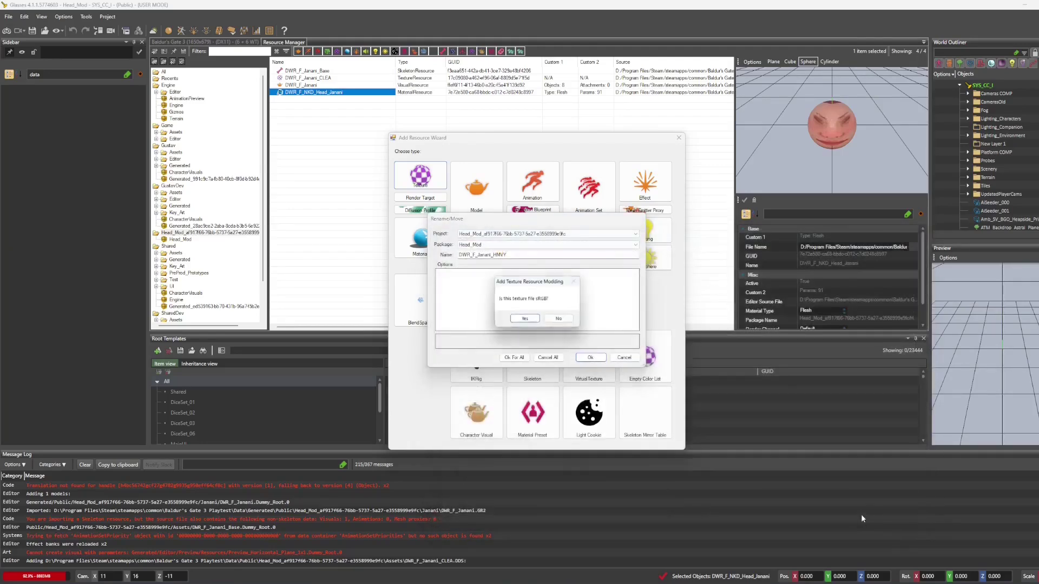
click(561, 321)
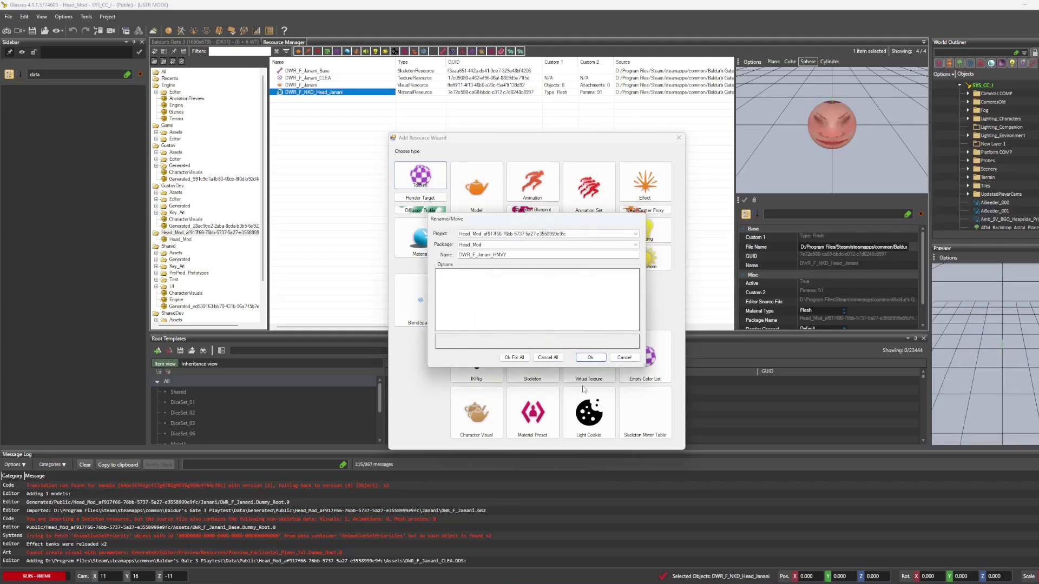
click(591, 359)
- Add DWR_F_Janani_NM as a non-sRGB texture copied into the mod's Assets folder
click(591, 358)
click(560, 342)
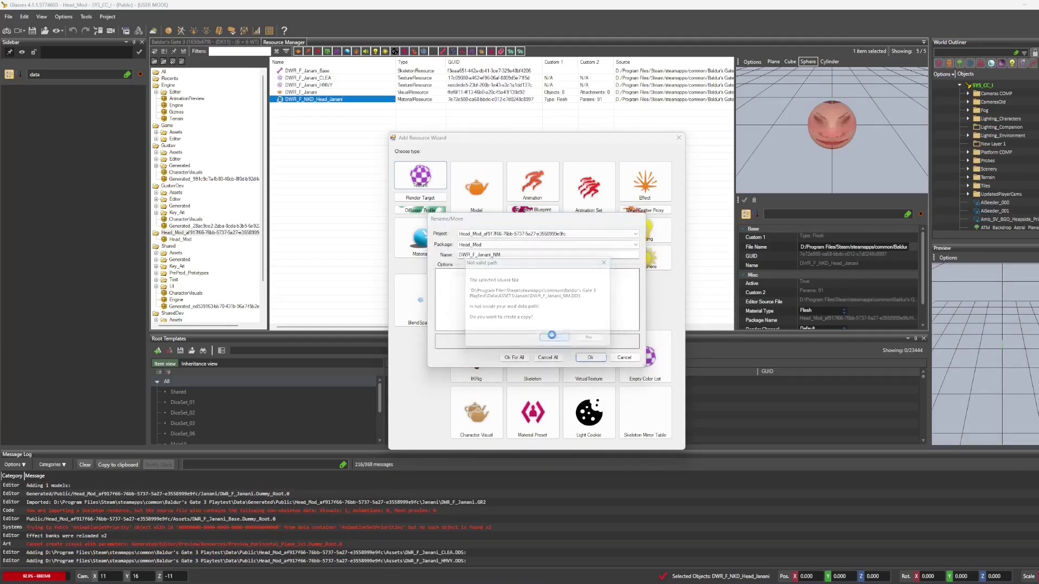
double_click(550, 292)
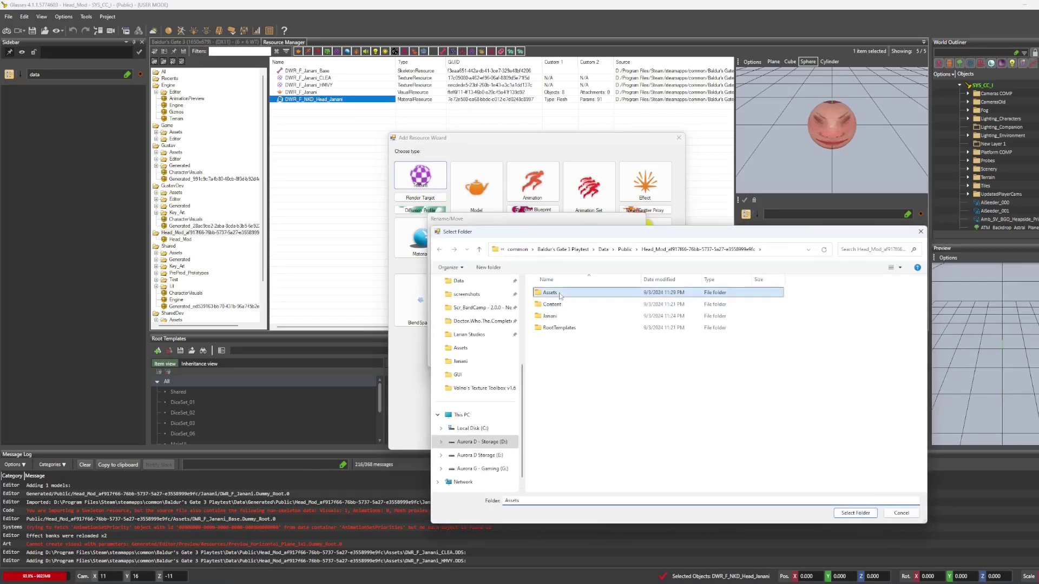
click(845, 512)
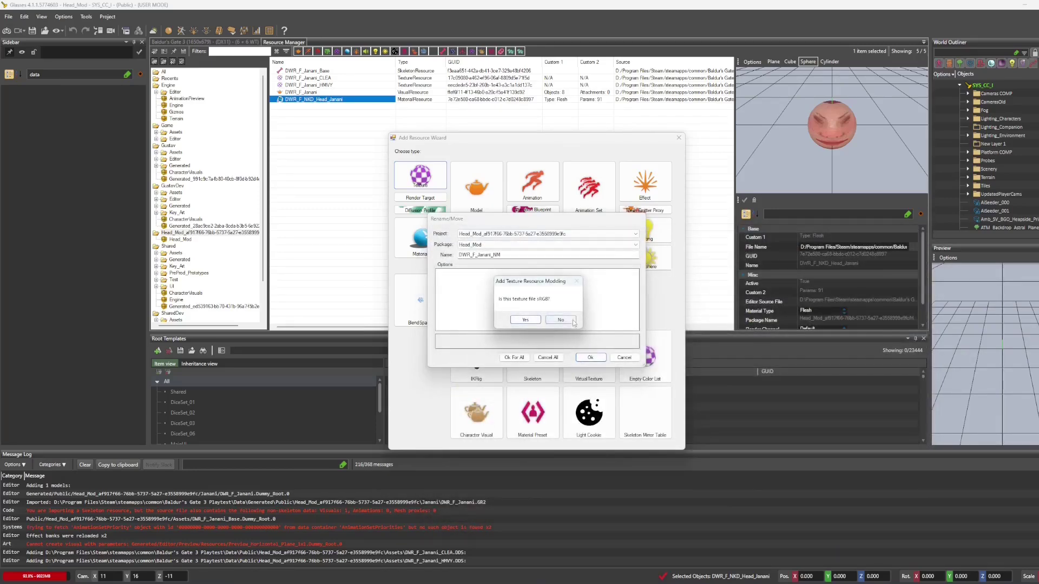
click(573, 321)
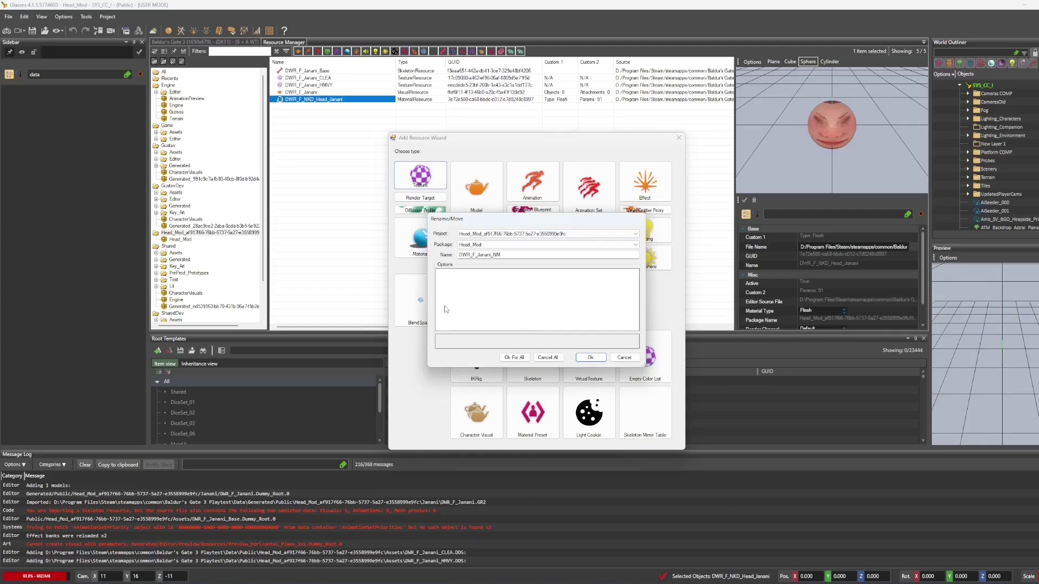
key(Return)
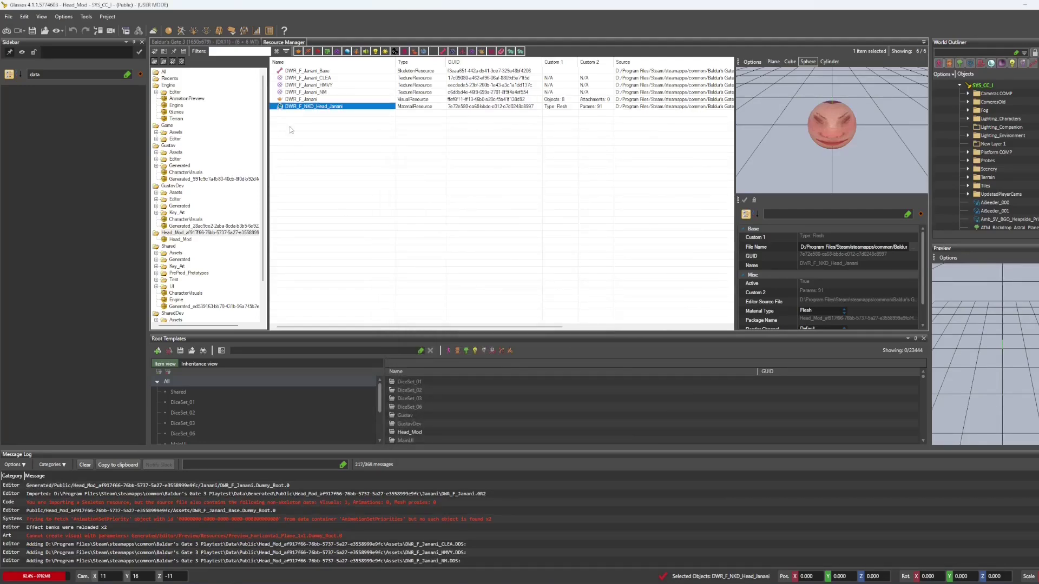
click(295, 108)
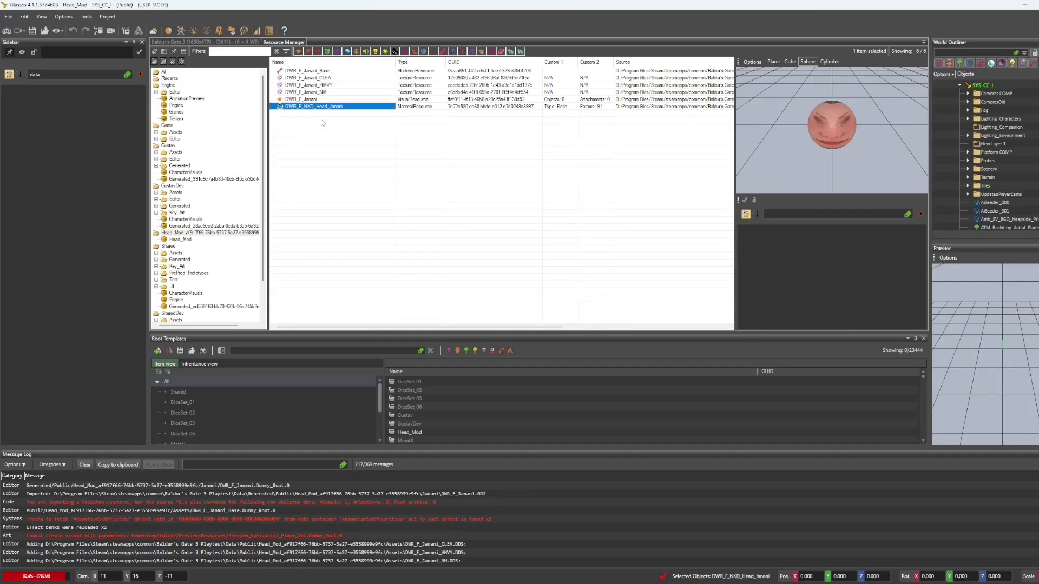
- Assign DWR_F_Janani_CLEA, HMVY and NM to the head material's CLEA, HMVY and normalmap slots, then apply
double_click(298, 107)
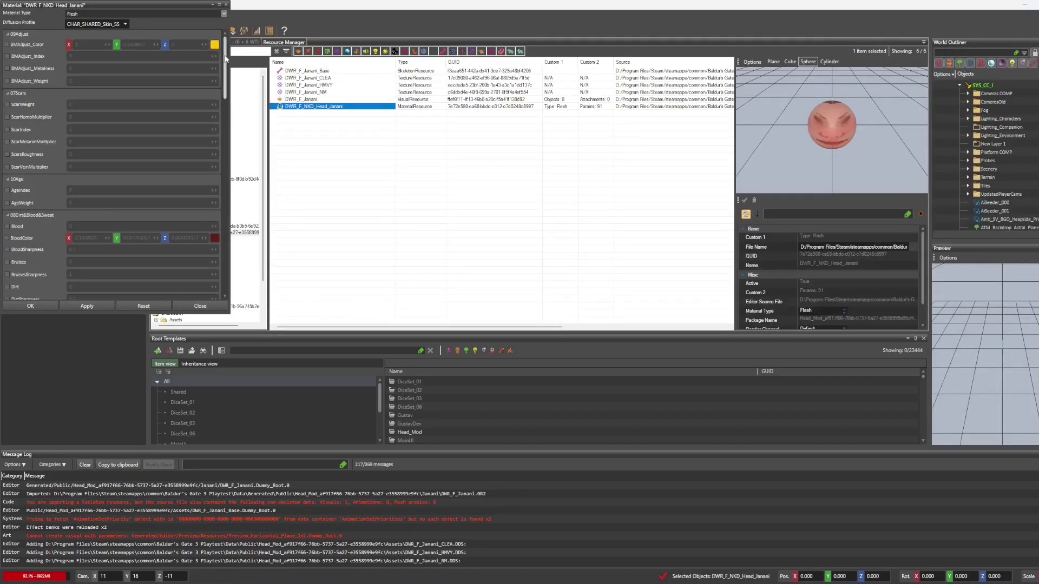
scroll(211, 268, down, 15)
scroll(210, 265, down, 7)
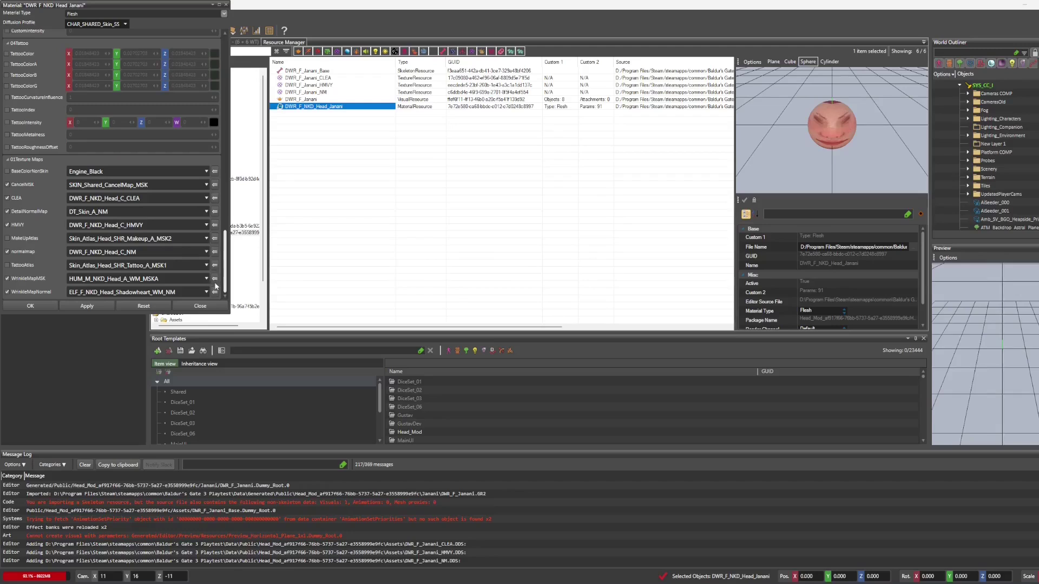
click(319, 79)
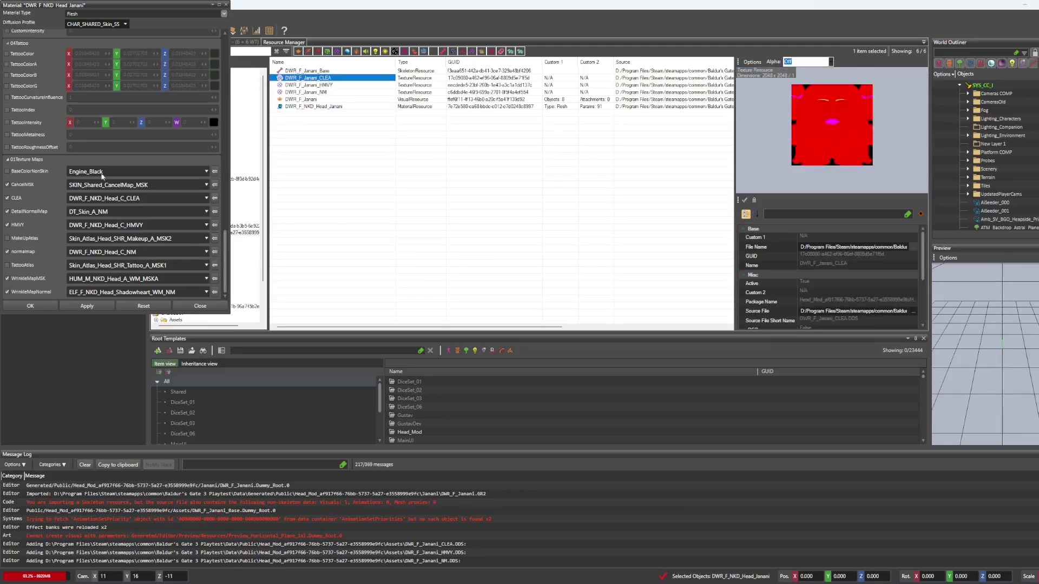
click(215, 199)
click(318, 85)
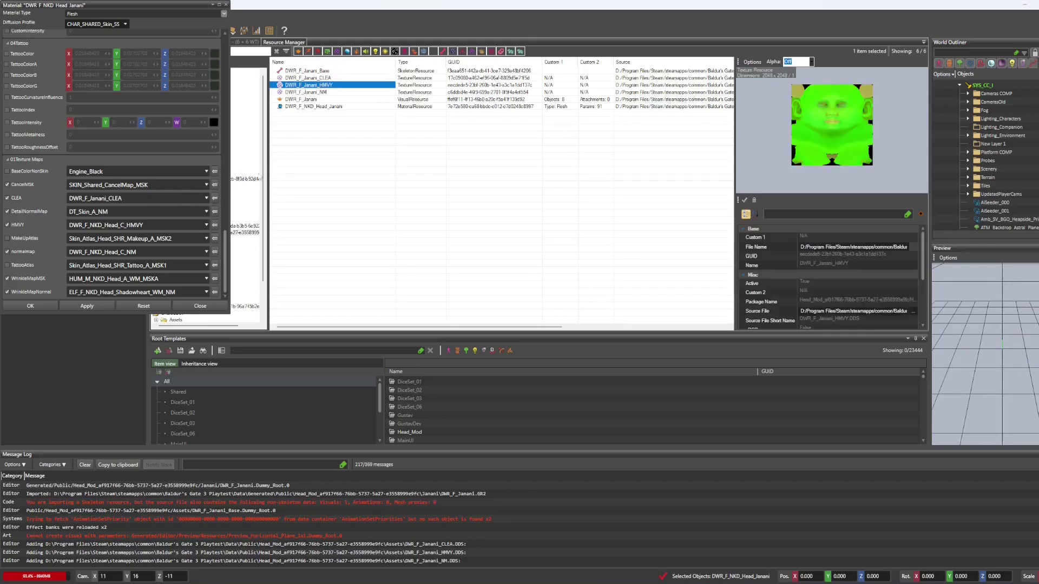
click(215, 225)
click(307, 92)
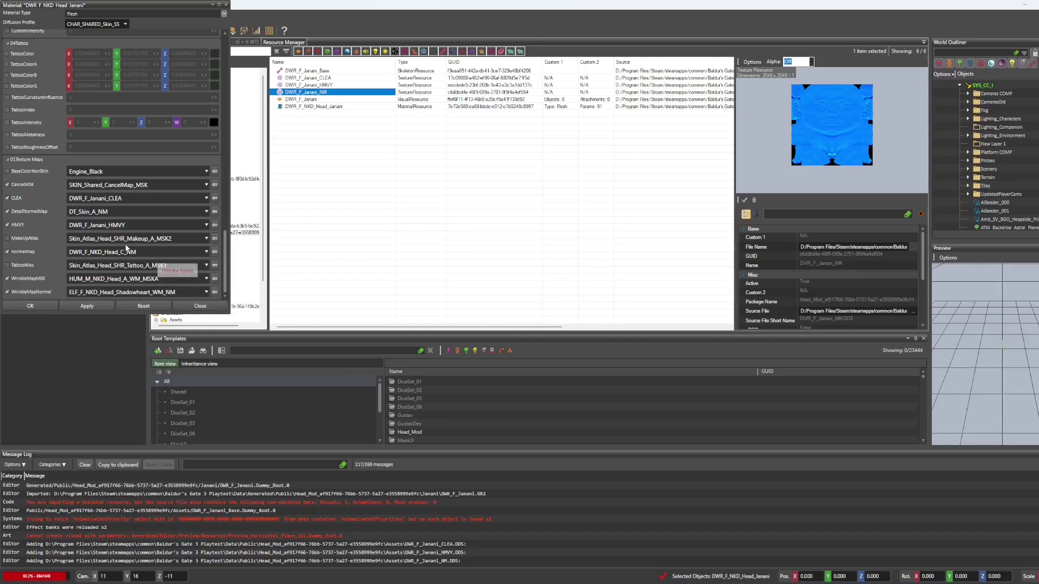
click(215, 252)
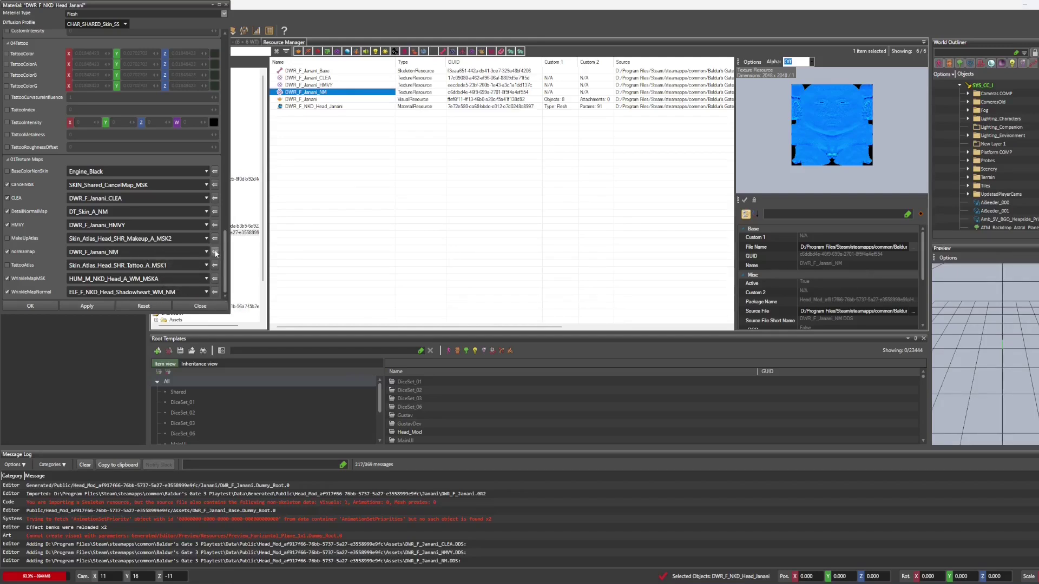
click(33, 307)
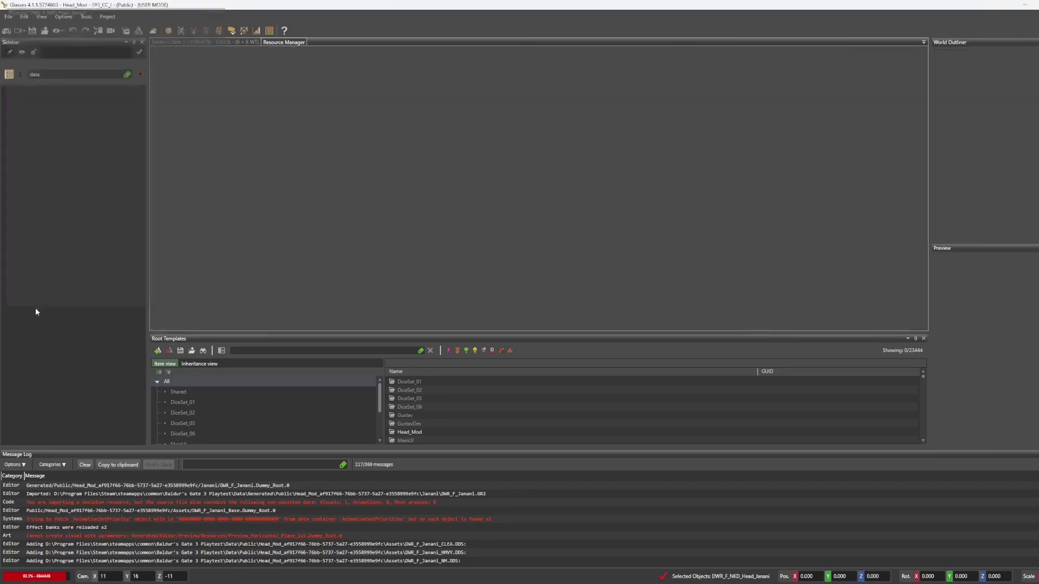
click(317, 107)
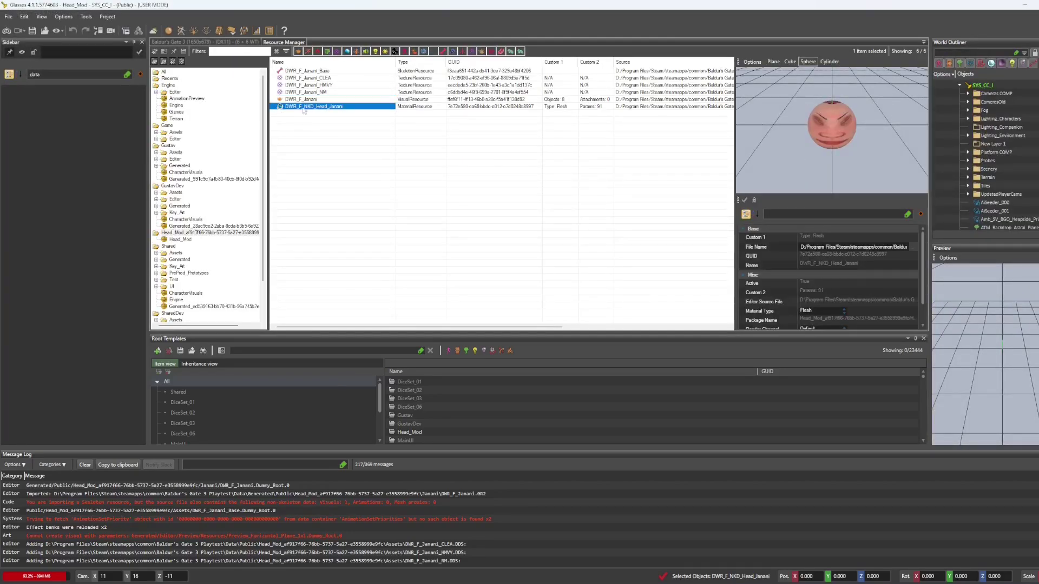
- Open DWR_F_NKD_Head_Janani in the Material Editor, save it to compile CHAR_Skin_Head_v3, and close
right_click(304, 108)
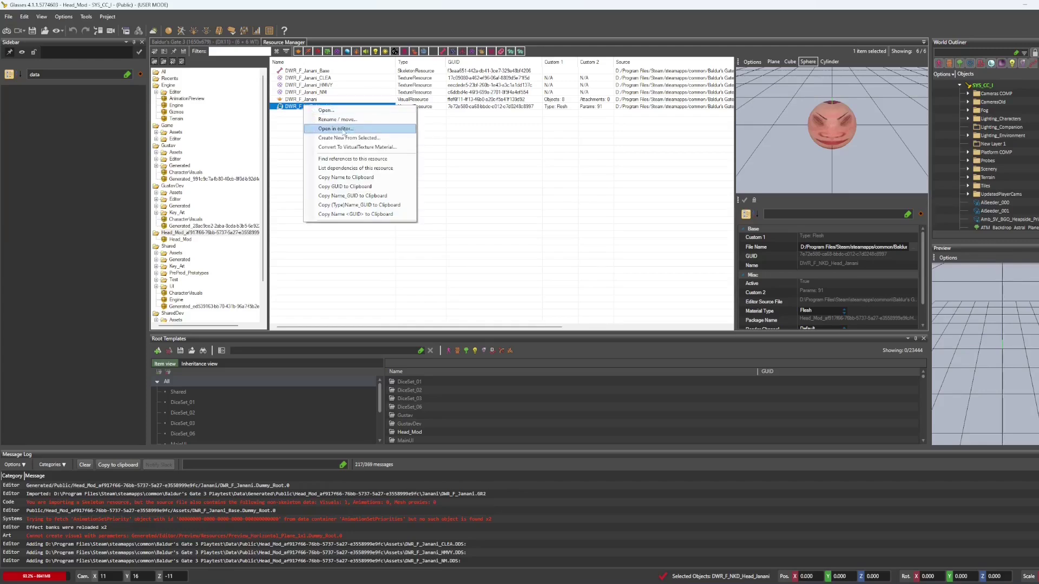
click(343, 129)
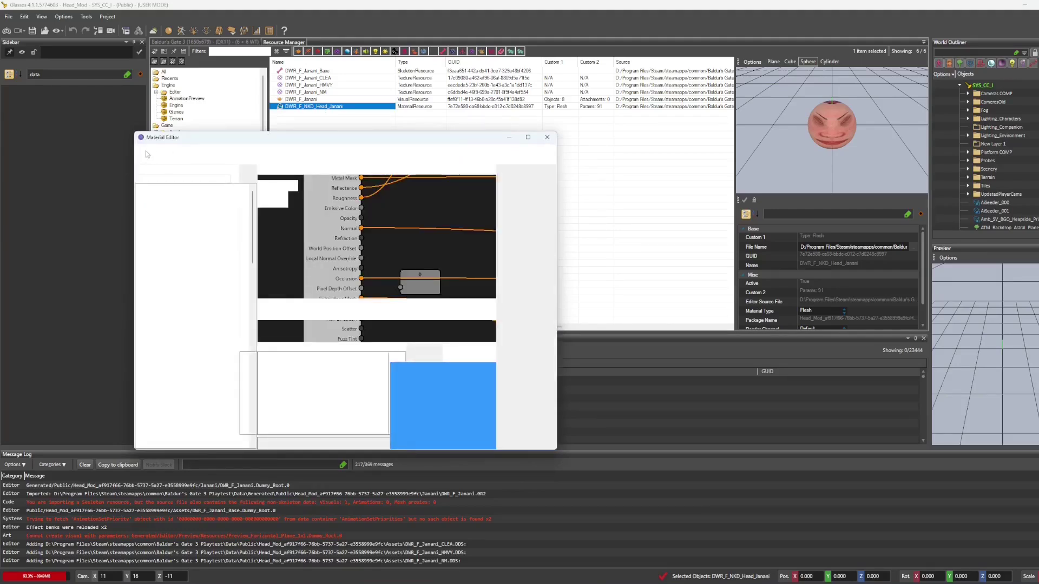
click(144, 160)
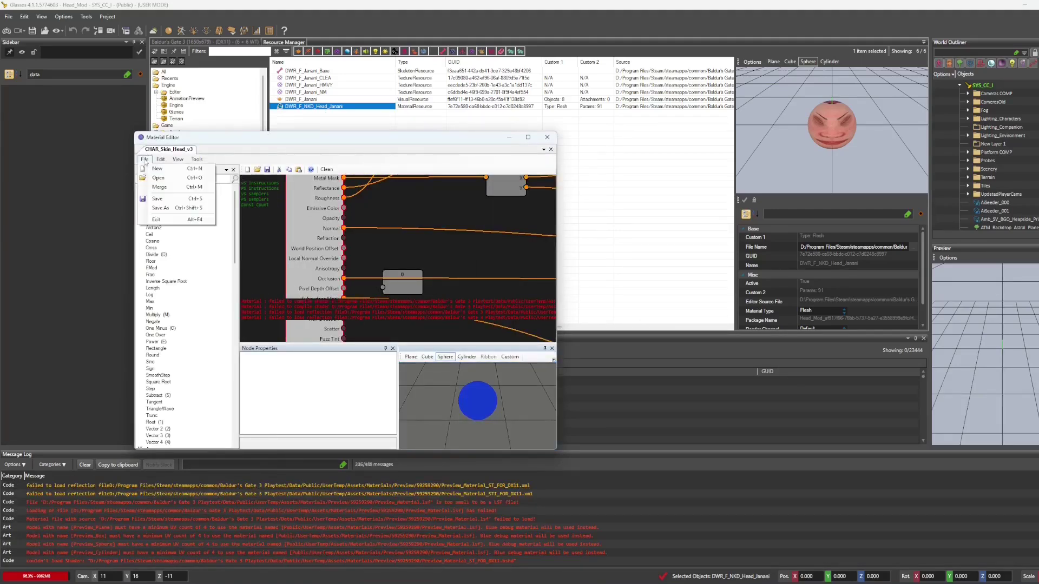
click(166, 200)
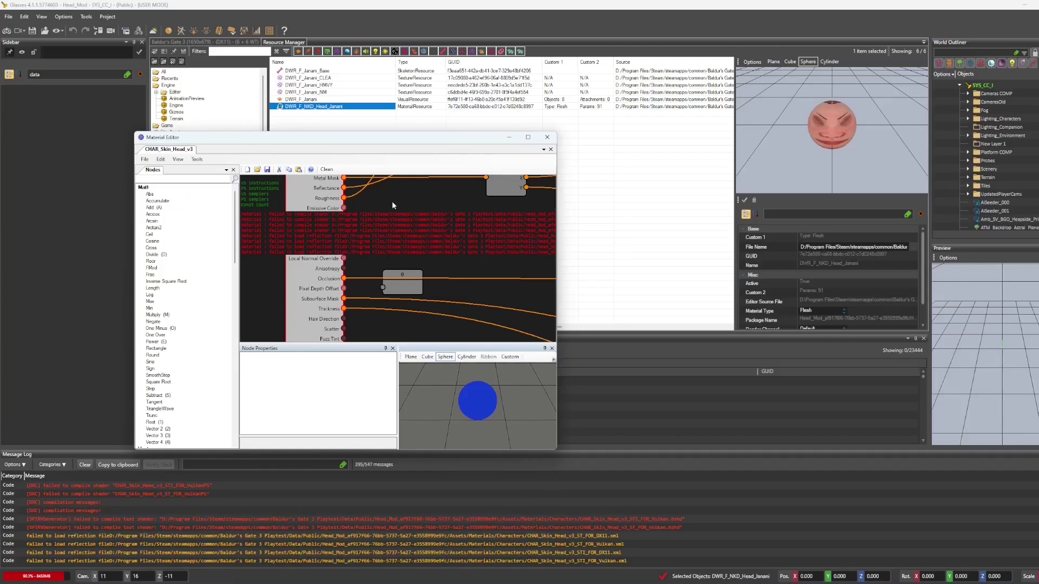
click(547, 138)
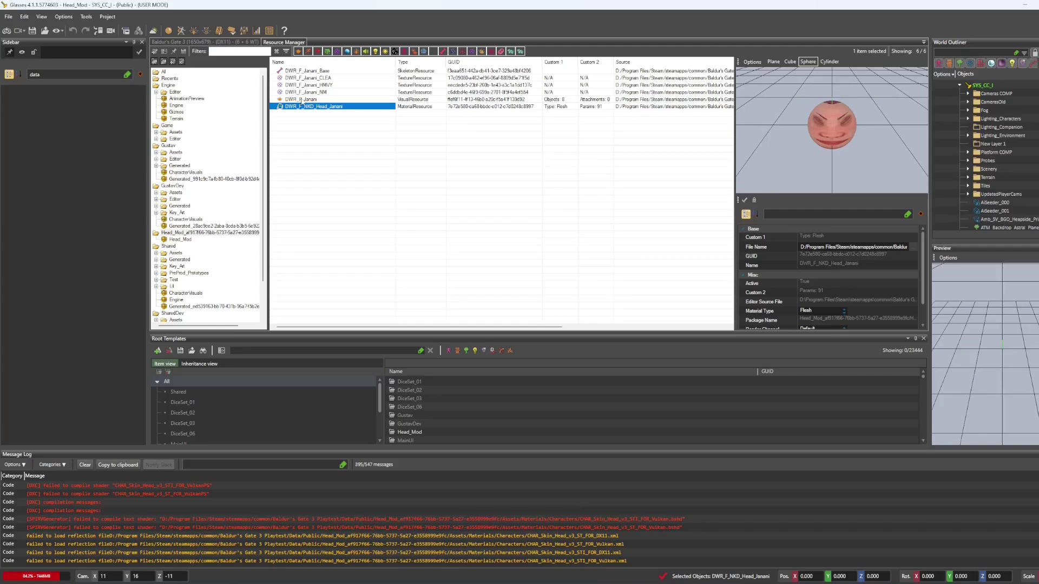
- In the DWR_F_Janani visual, assign DWR_F_NKD_Head_Janani to Mesh.0 and the ears mesh
double_click(302, 99)
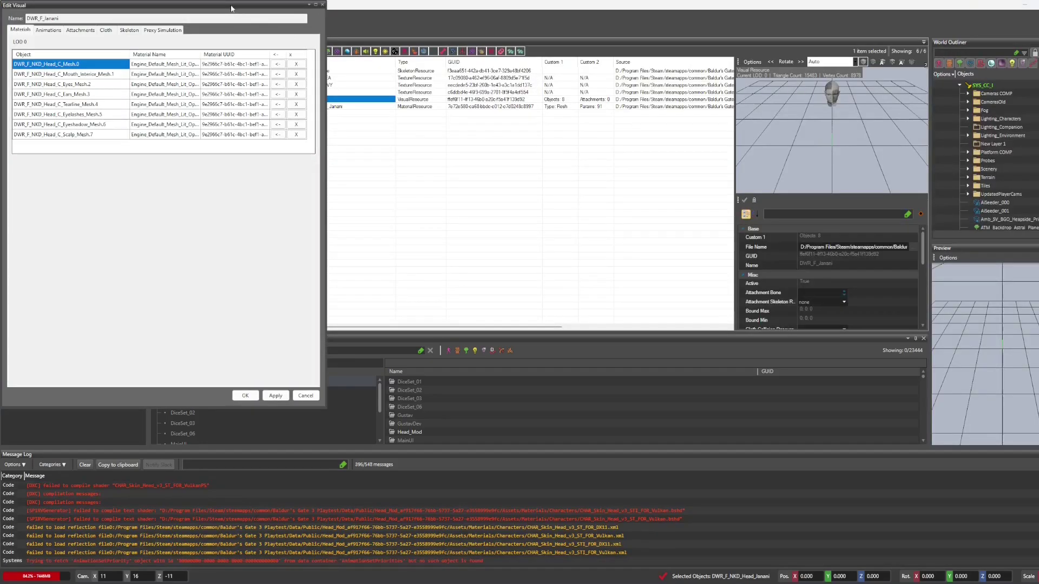
drag(231, 8, 733, 82)
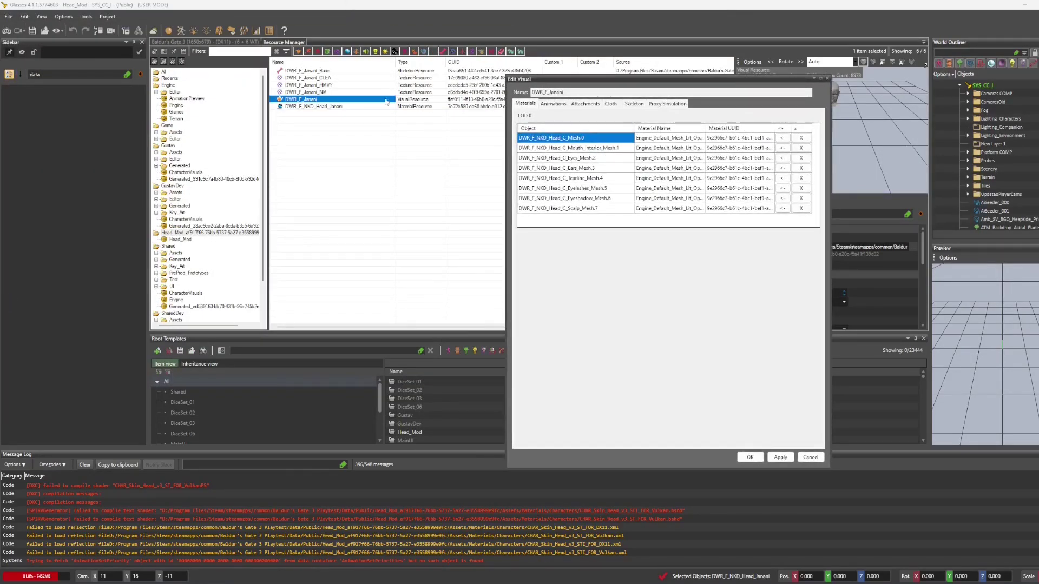
click(300, 107)
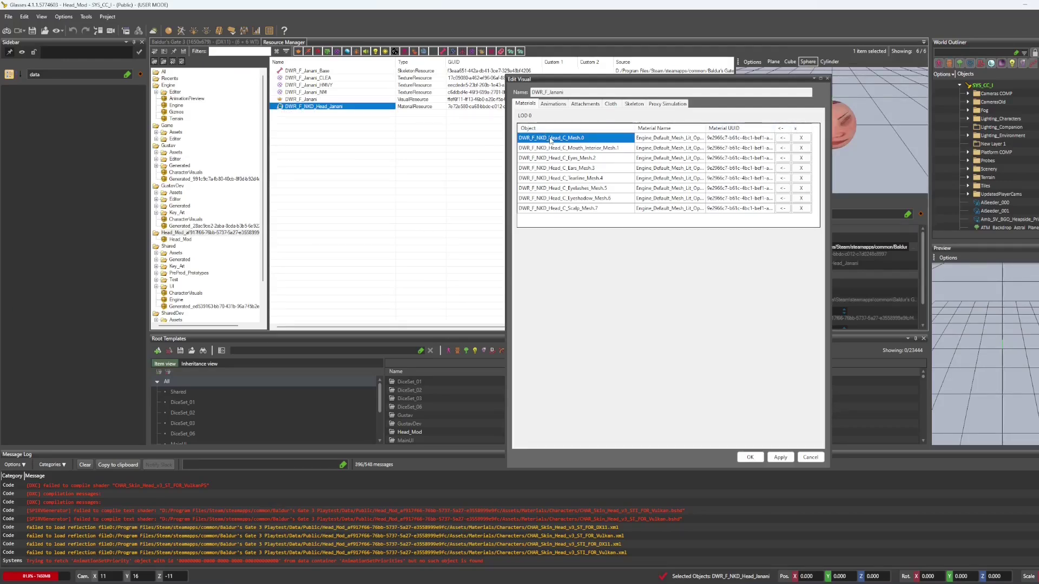
click(783, 138)
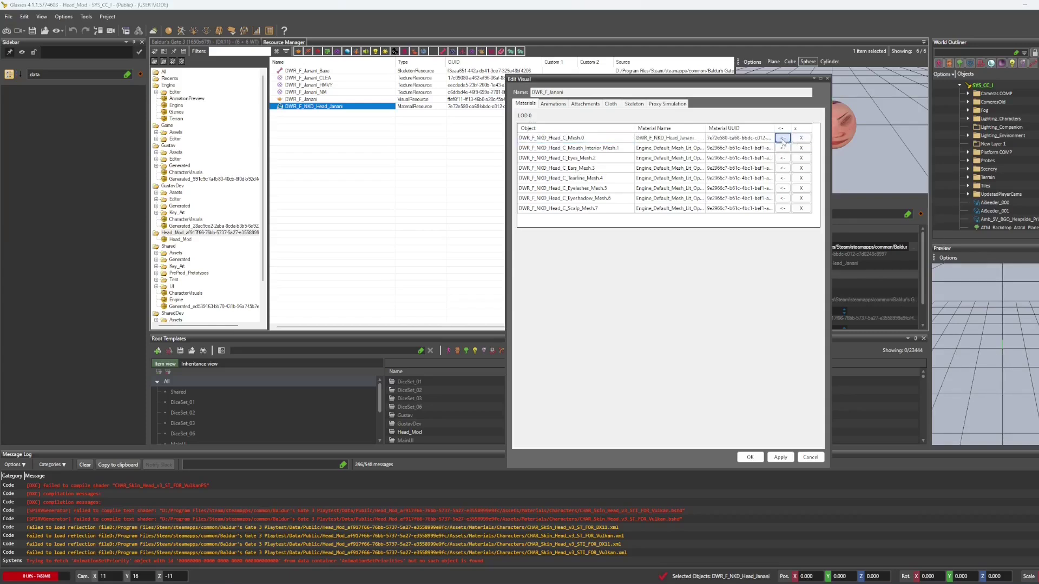
click(784, 169)
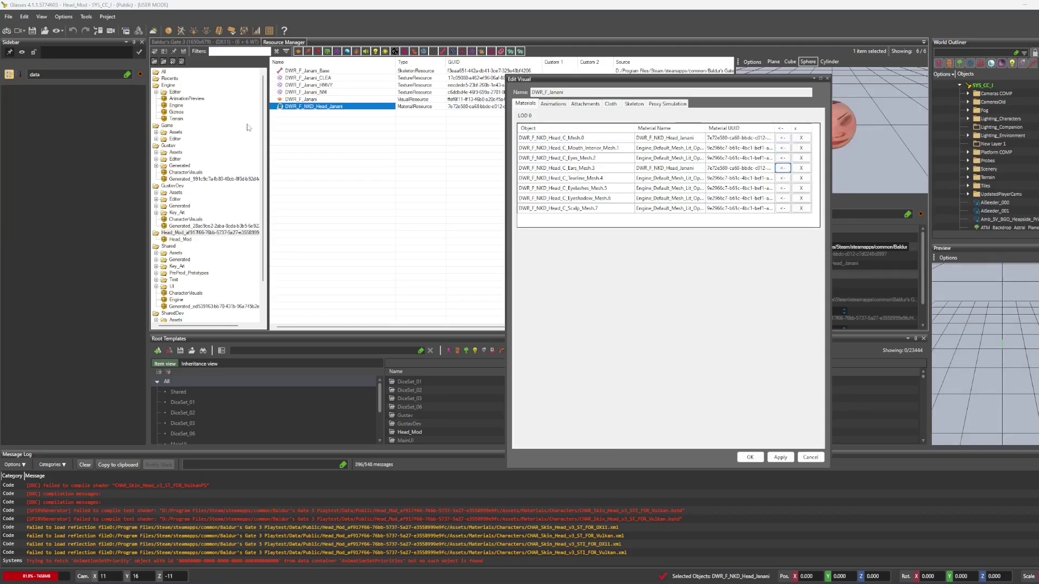
- Filter materials by SHARED; give the scalp SHARED_InvisibleMat and the tearline SHARED_EyeGlassTearline
click(163, 72)
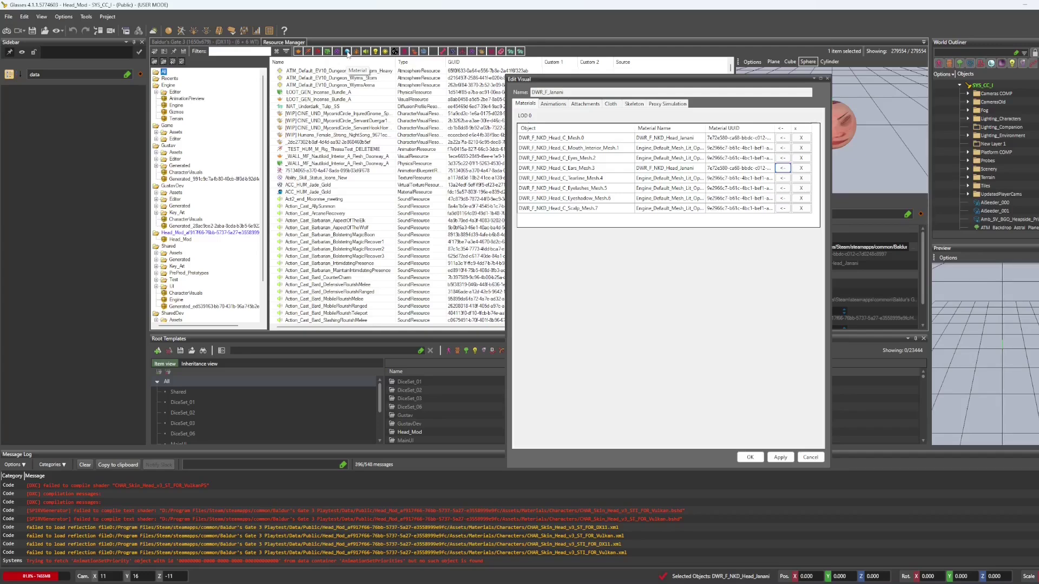
click(347, 51)
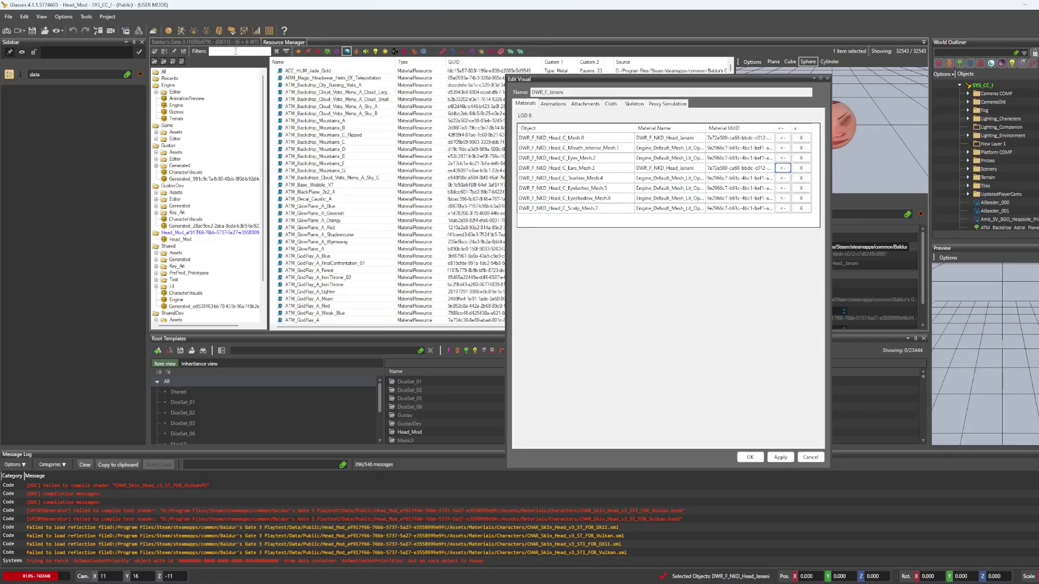
text(SHARED)
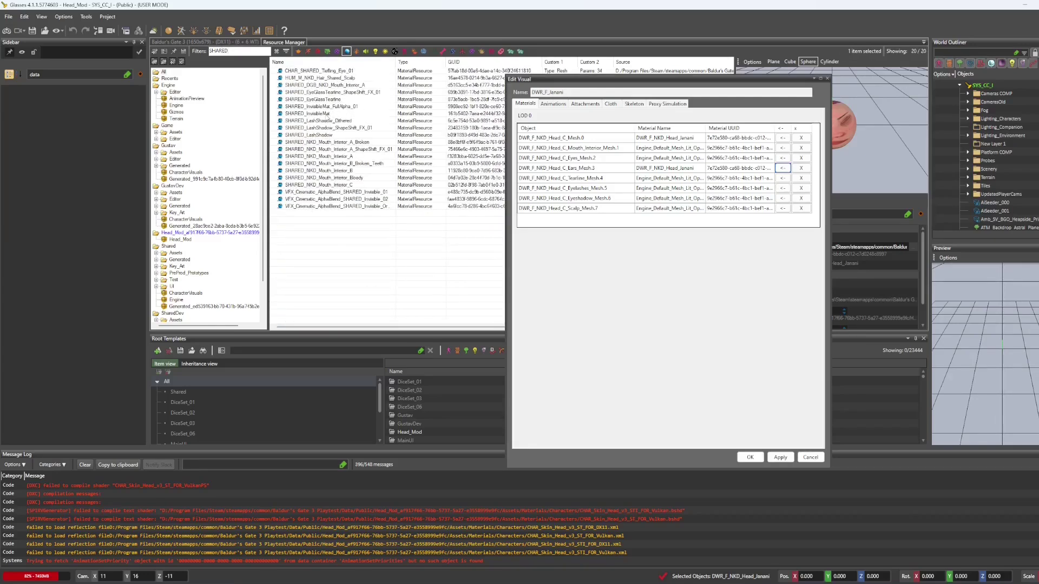
click(307, 113)
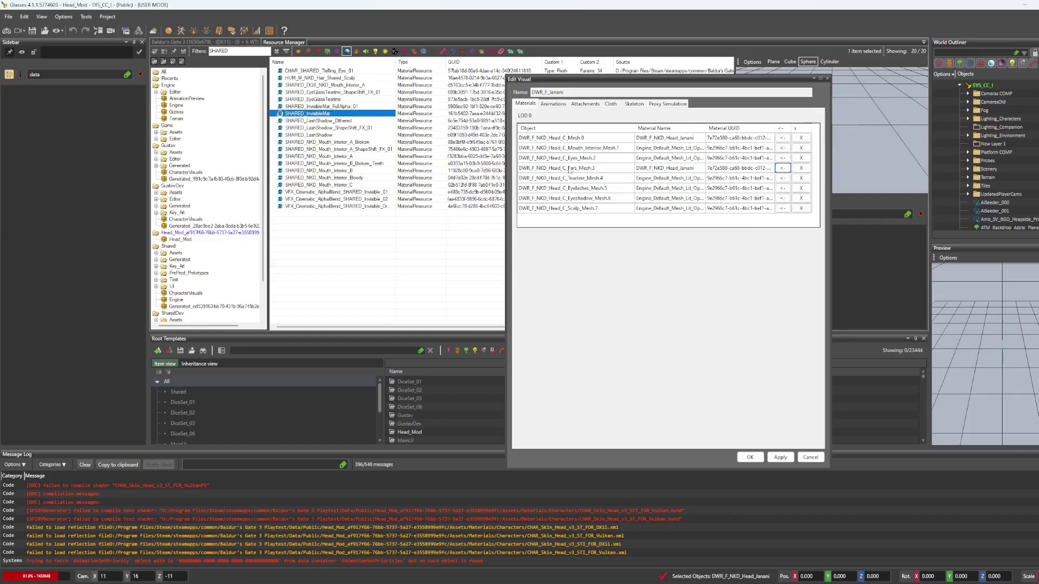
click(783, 209)
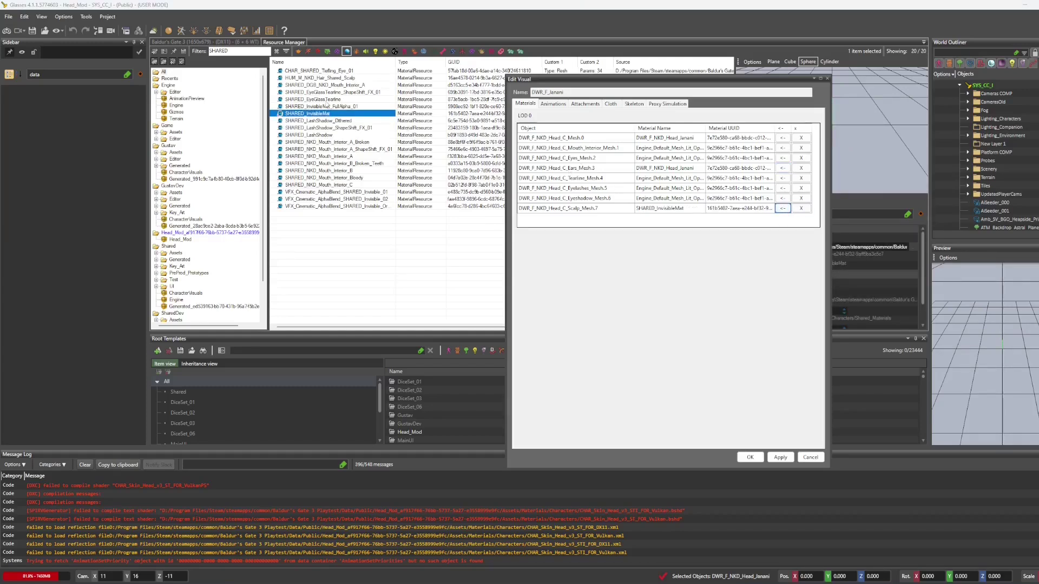
click(320, 99)
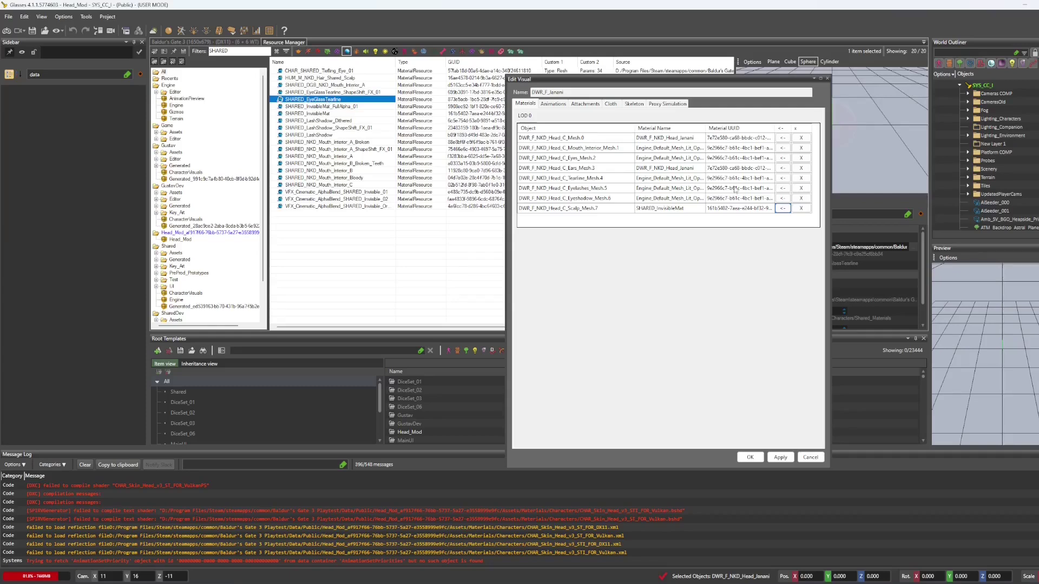
click(782, 178)
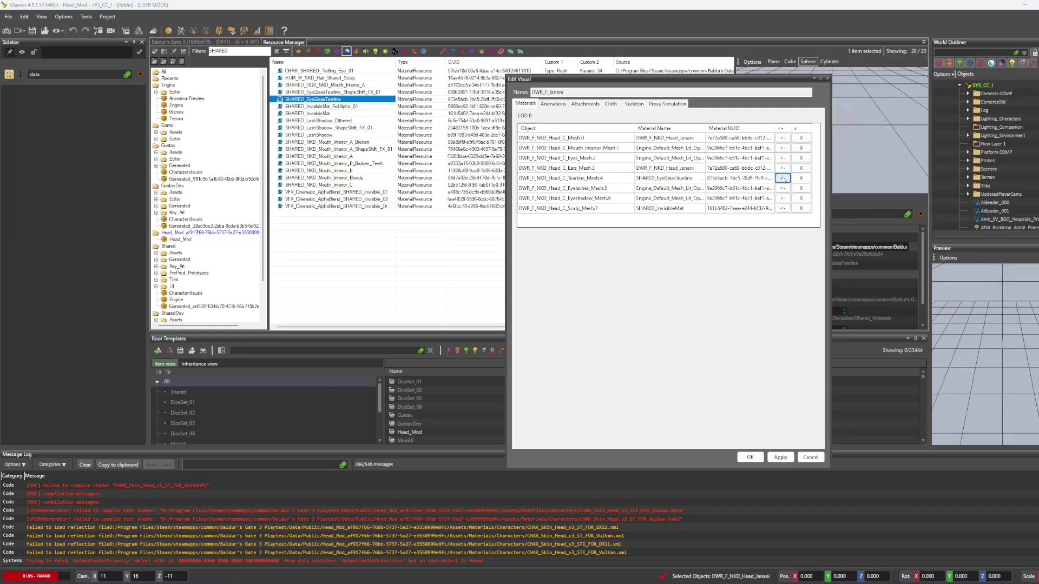
- Give eyelashes and eyeshadow SHARED_LashShadow, and the mouth interior SHARED_NKD_Mouth_Interior_A
click(322, 136)
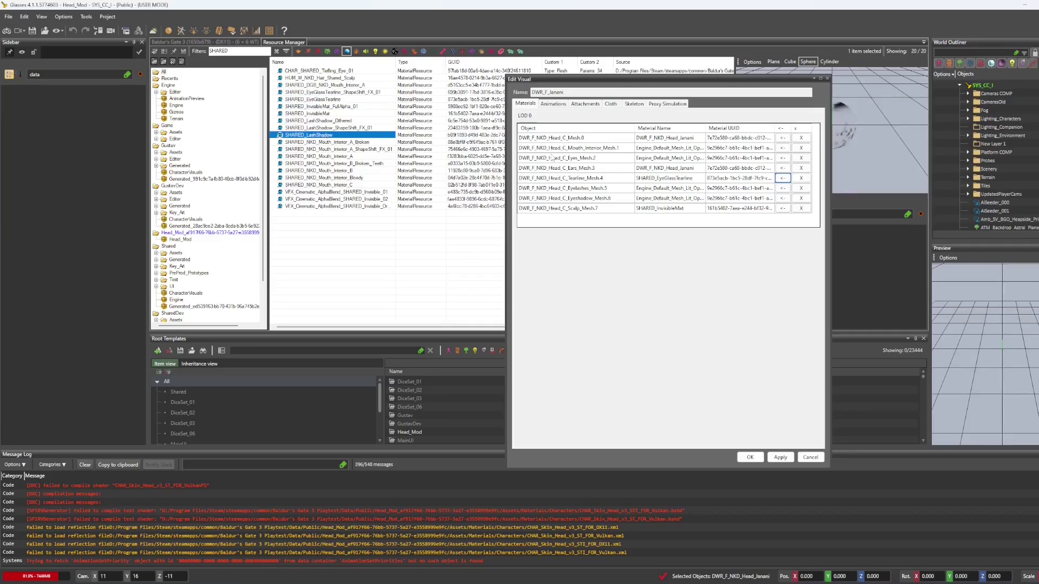
click(783, 188)
click(783, 199)
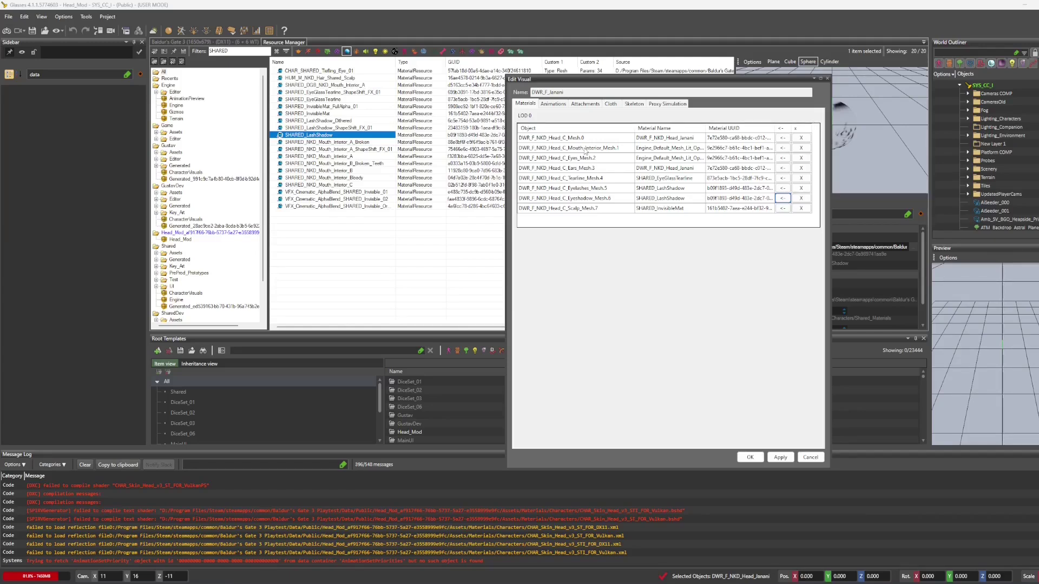
click(347, 172)
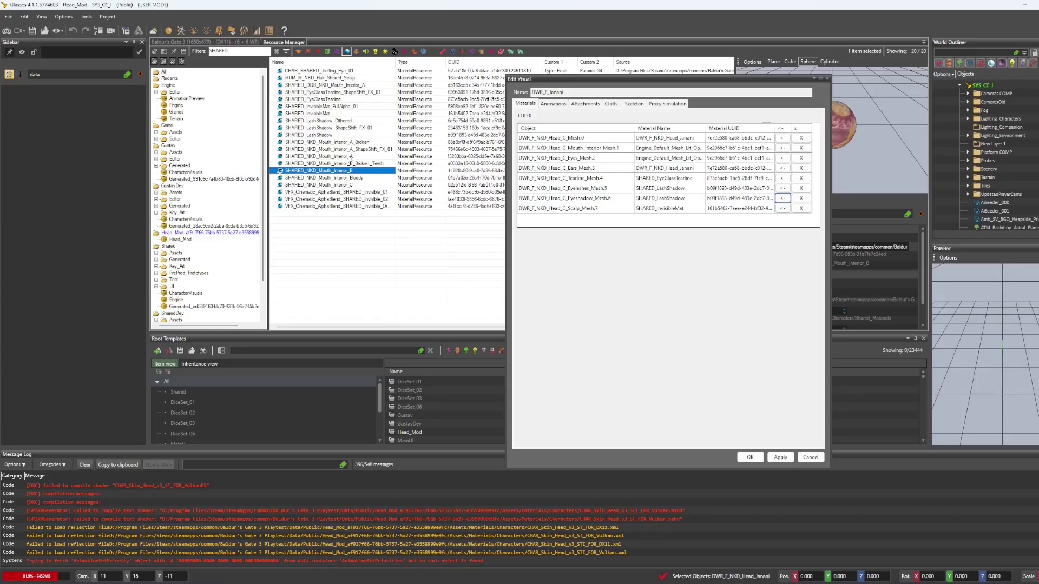
click(349, 157)
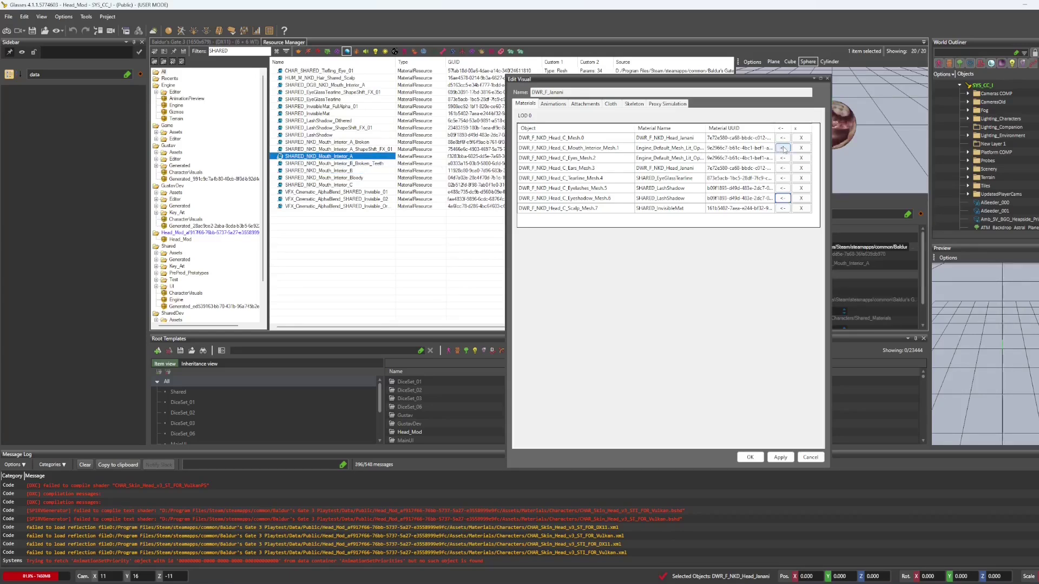
click(783, 148)
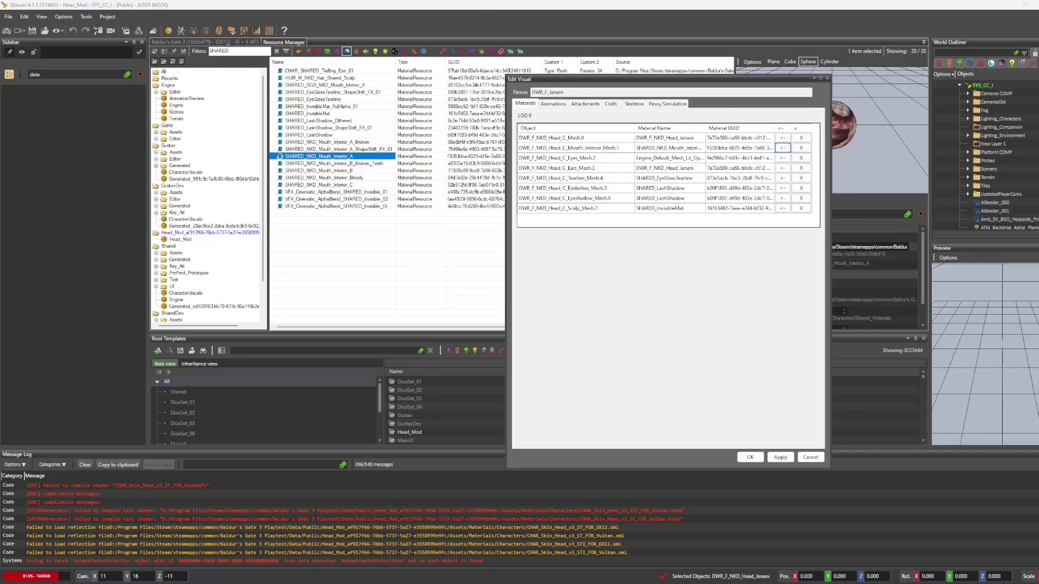
- Filter materials by EYES and assign EYES_Natural_Brown_A to the Eyes_Mesh.2 row
double_click(216, 50)
text(EYES)
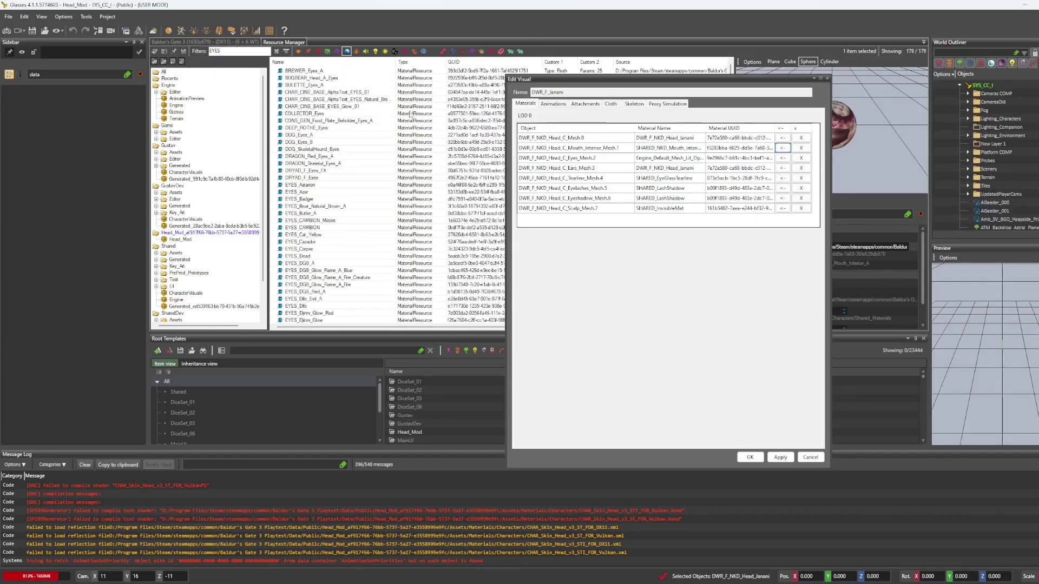
scroll(319, 140, down, 4)
scroll(322, 135, down, 12)
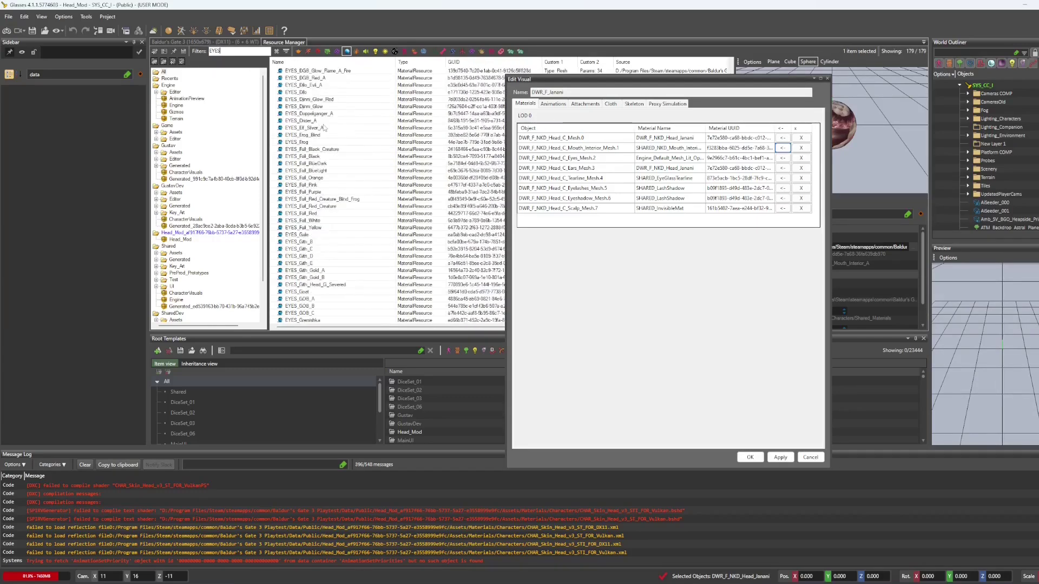
scroll(326, 128, up, 13)
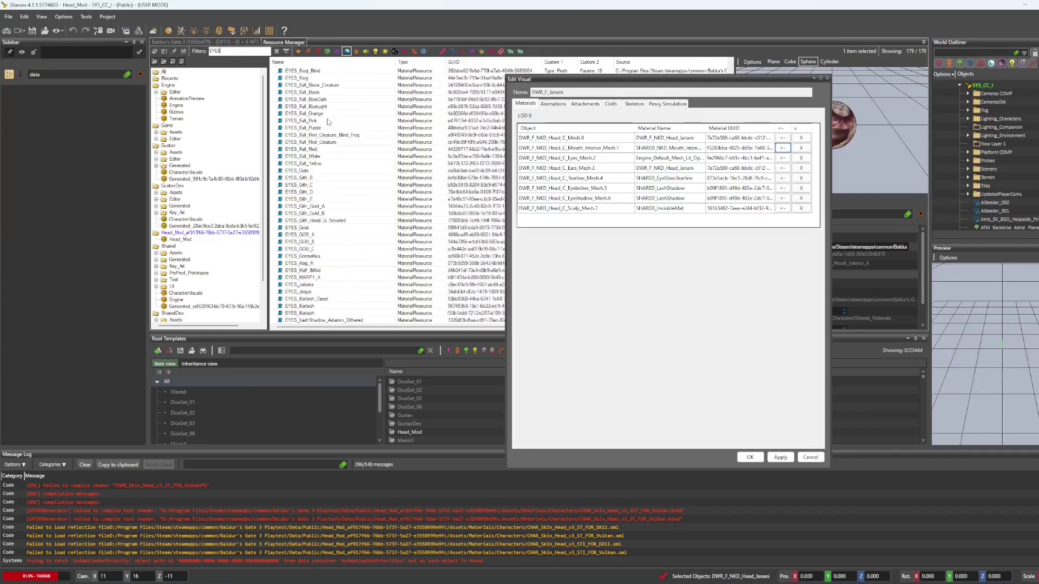
scroll(305, 216, down, 10)
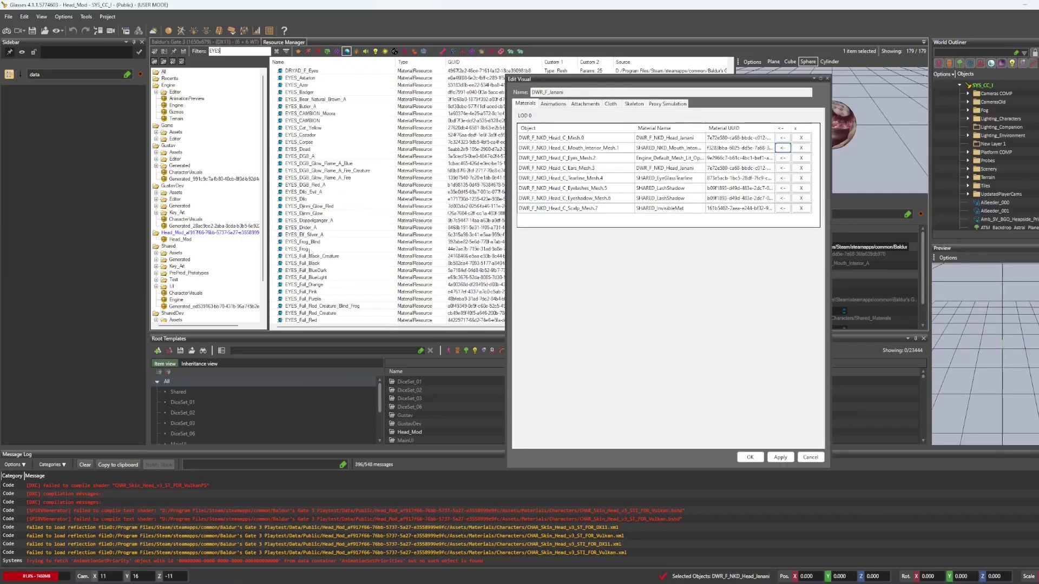
scroll(303, 162, down, 10)
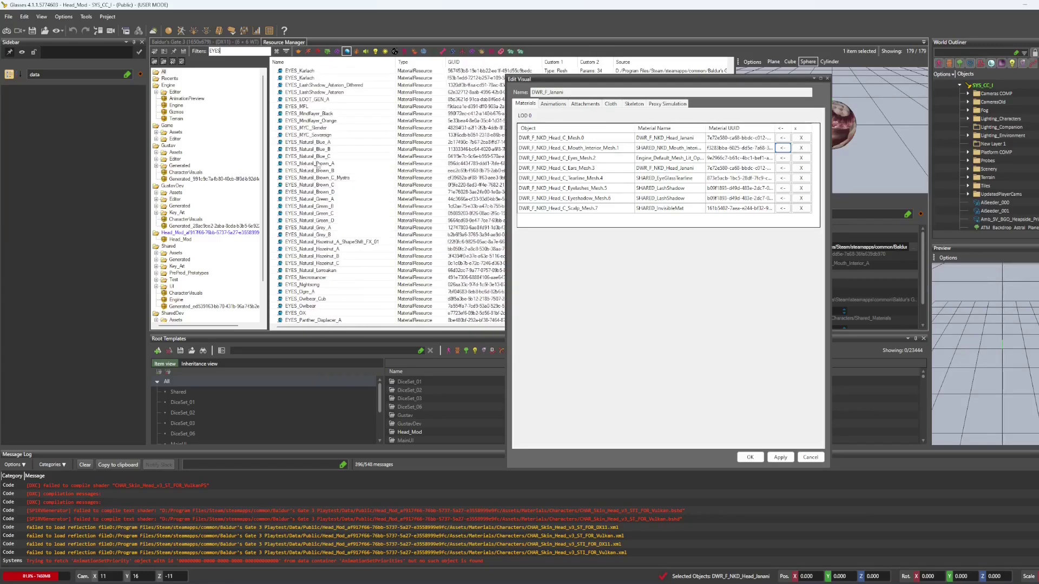
click(318, 163)
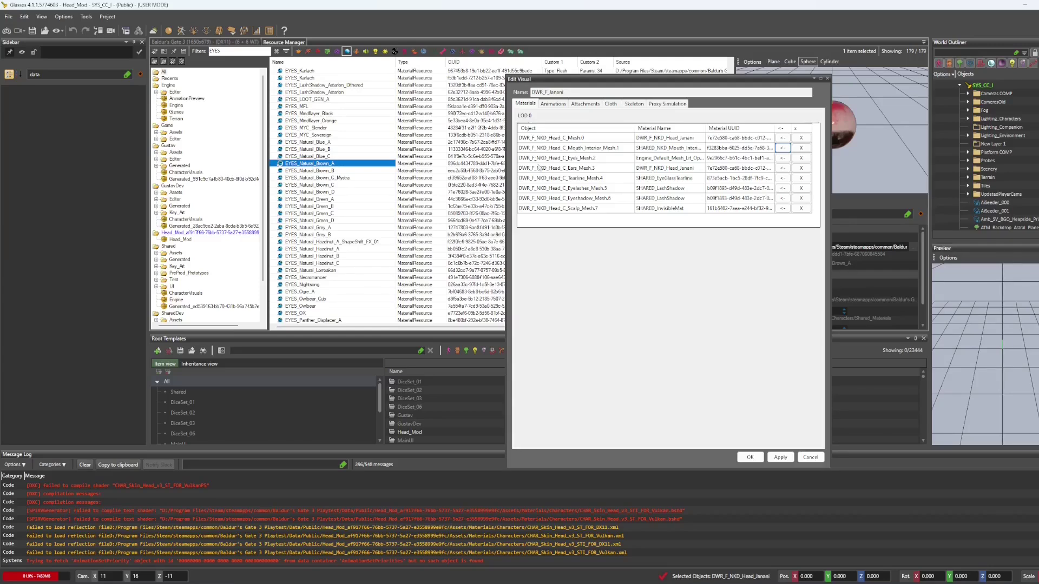
click(783, 158)
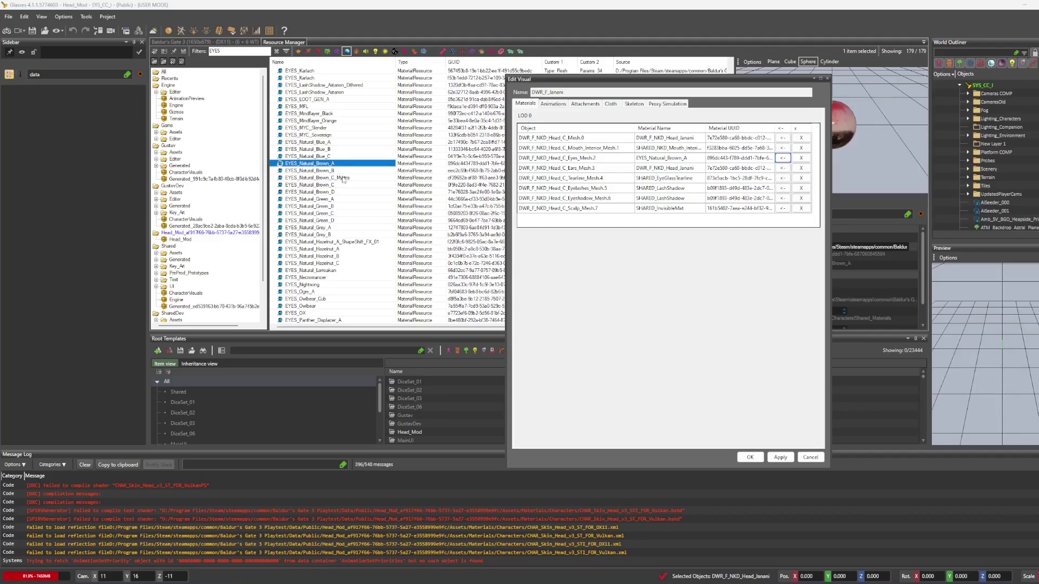
scroll(342, 179, down, 11)
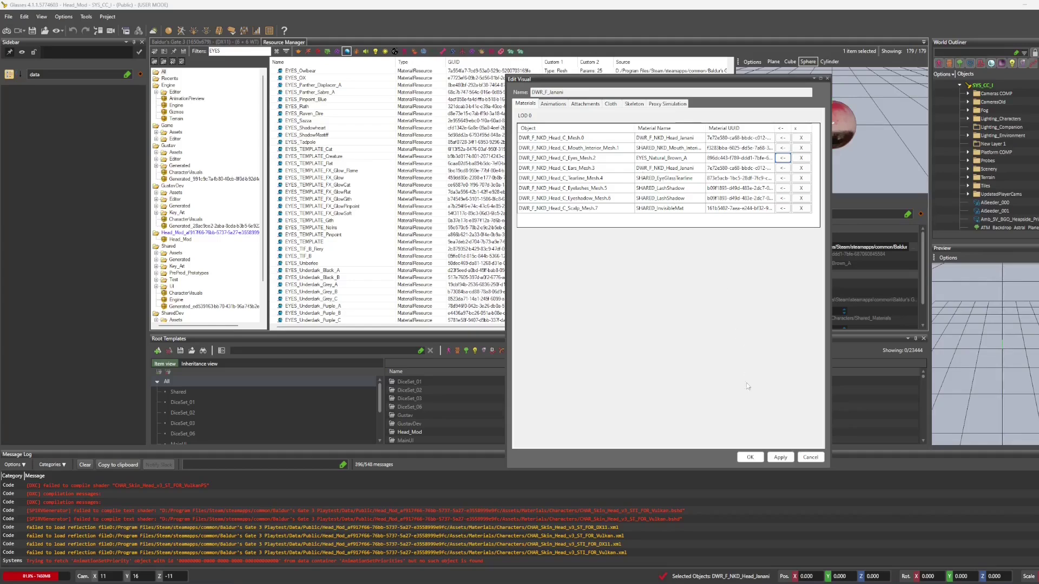
- Apply the visual edits, then preview DWR_F_Janani from Head_Mod and orbit in on its face
click(757, 459)
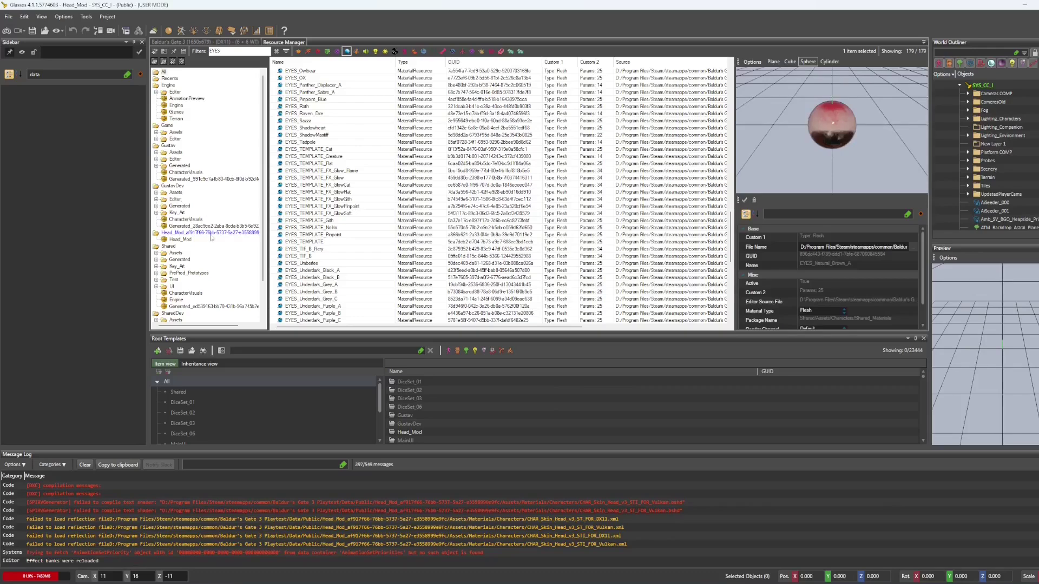
click(347, 51)
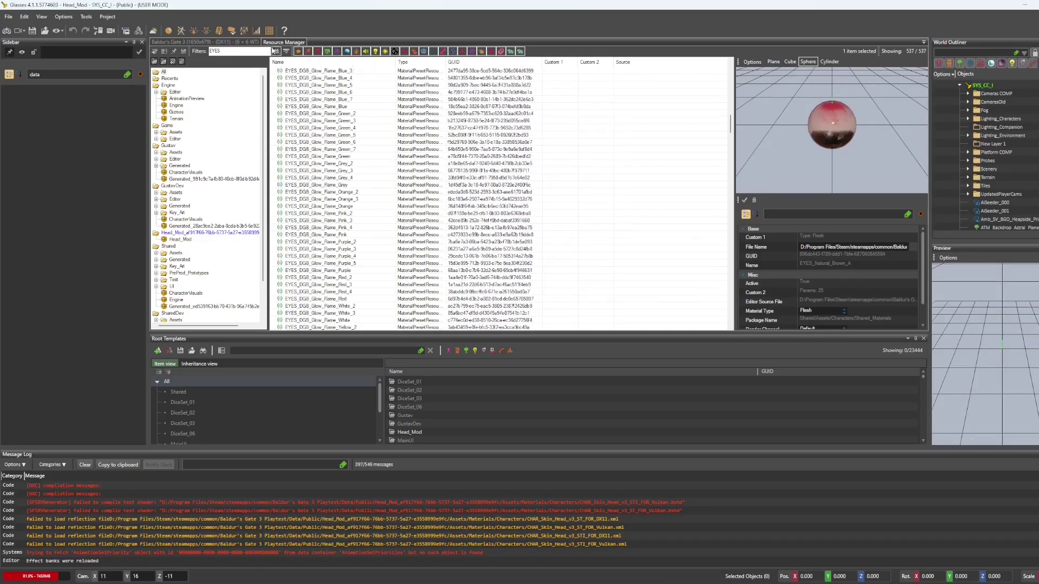
click(277, 51)
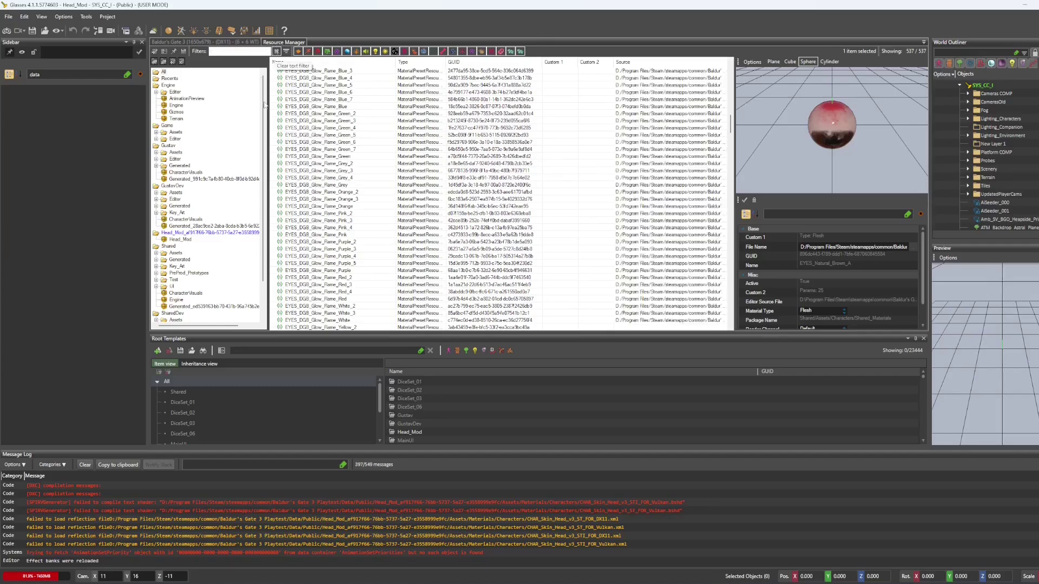
click(177, 234)
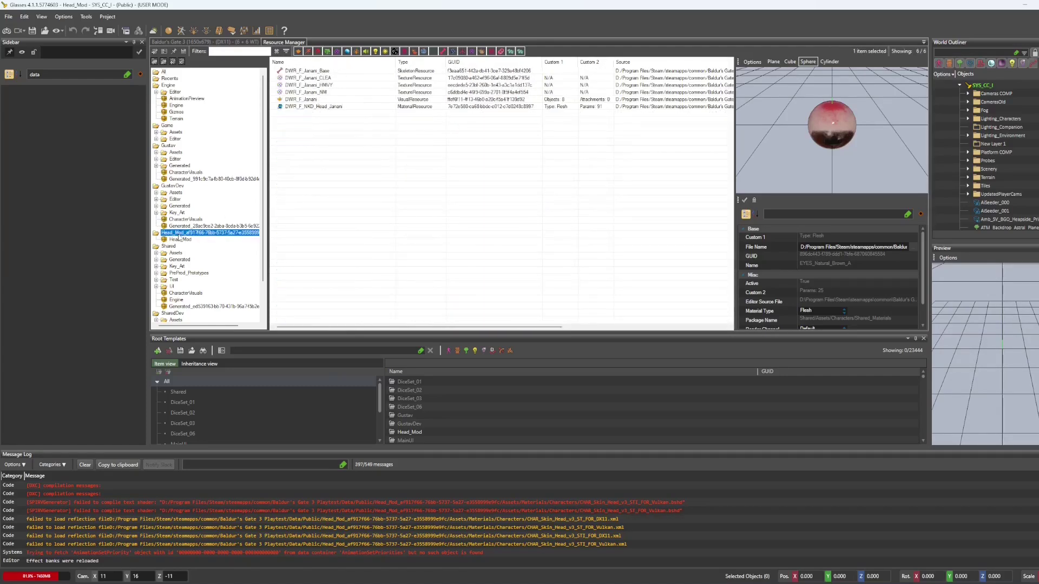
click(305, 99)
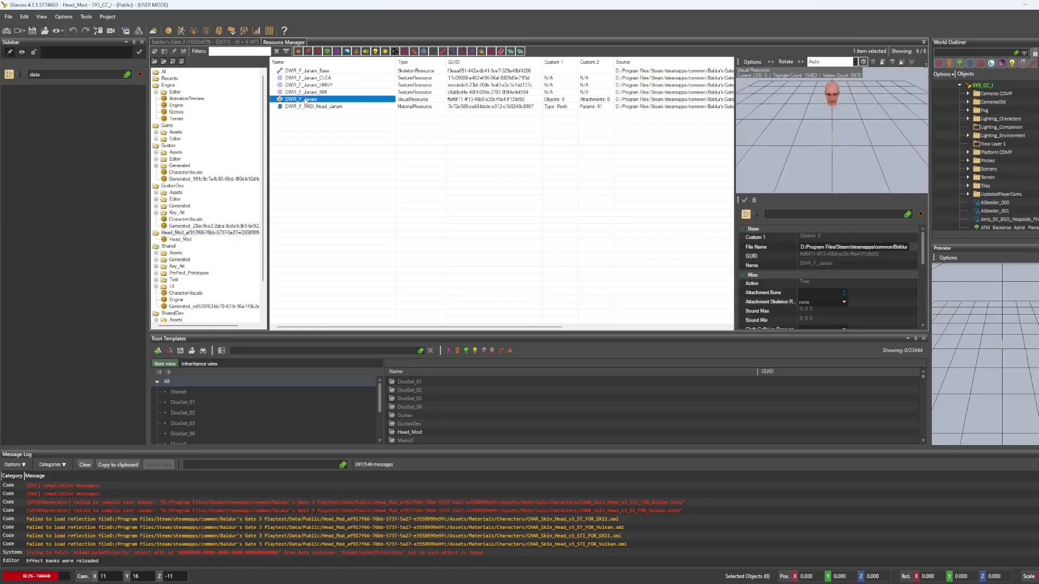
middle_drag(836, 115, 828, 160)
middle_drag(856, 96, 848, 111)
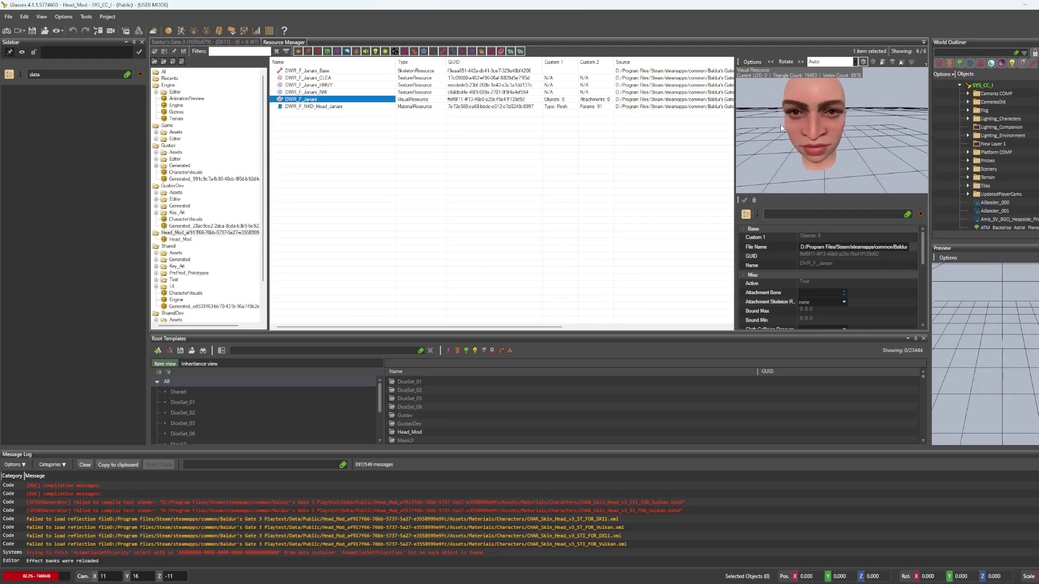
middle_drag(791, 125, 832, 121)
scroll(847, 114, down, 5)
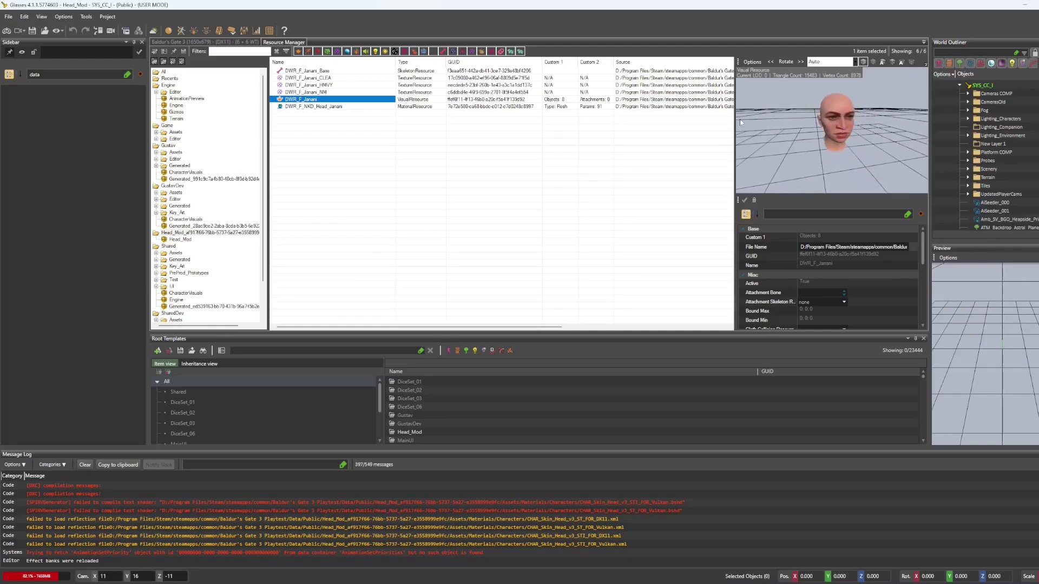
click(269, 31)
- Create a CharacterCreationAppearanceVisuals table under Head_Mod and open it for editing
drag(268, 31, 280, 58)
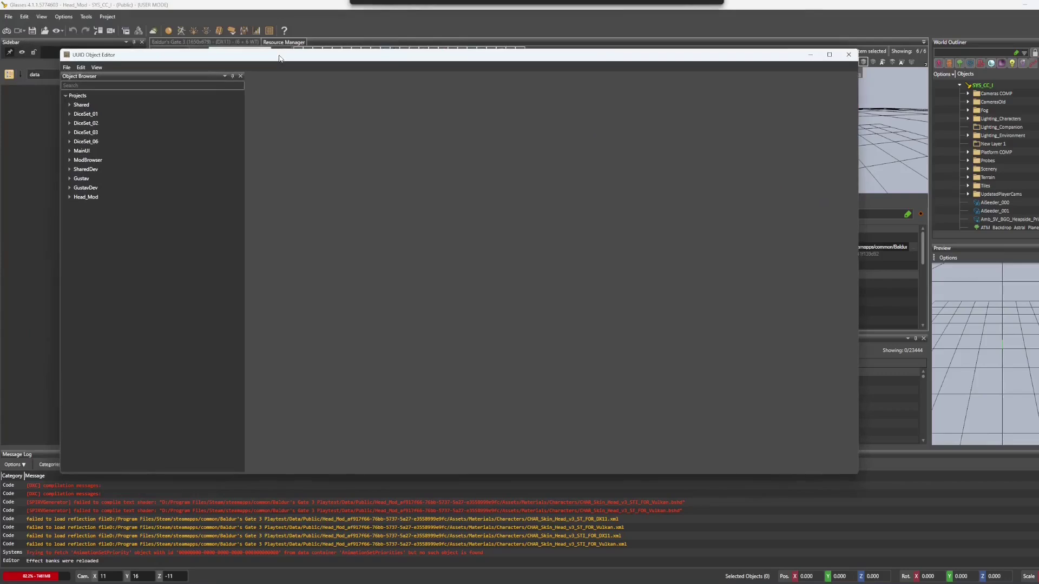
click(73, 198)
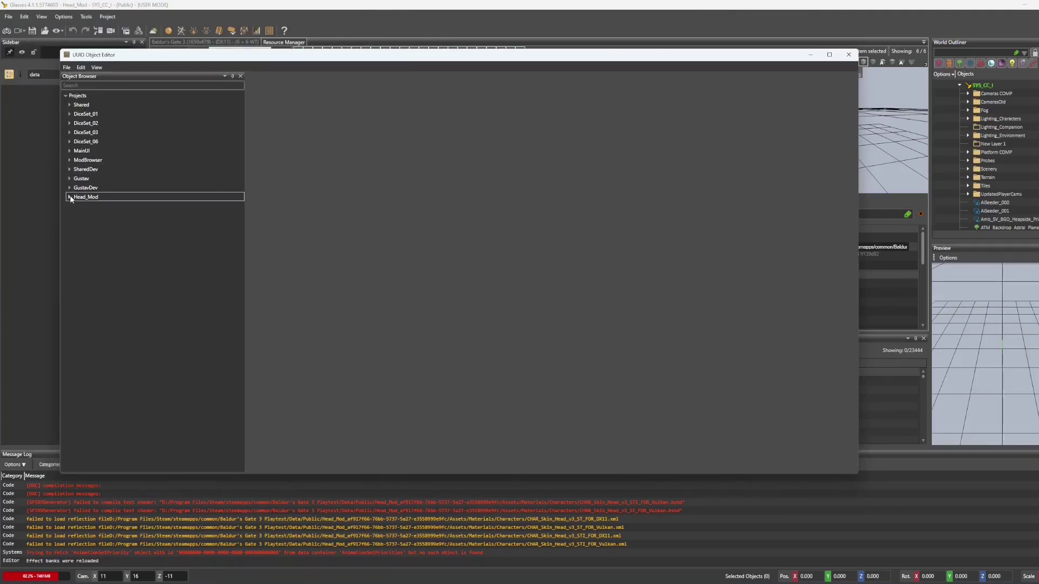
click(70, 197)
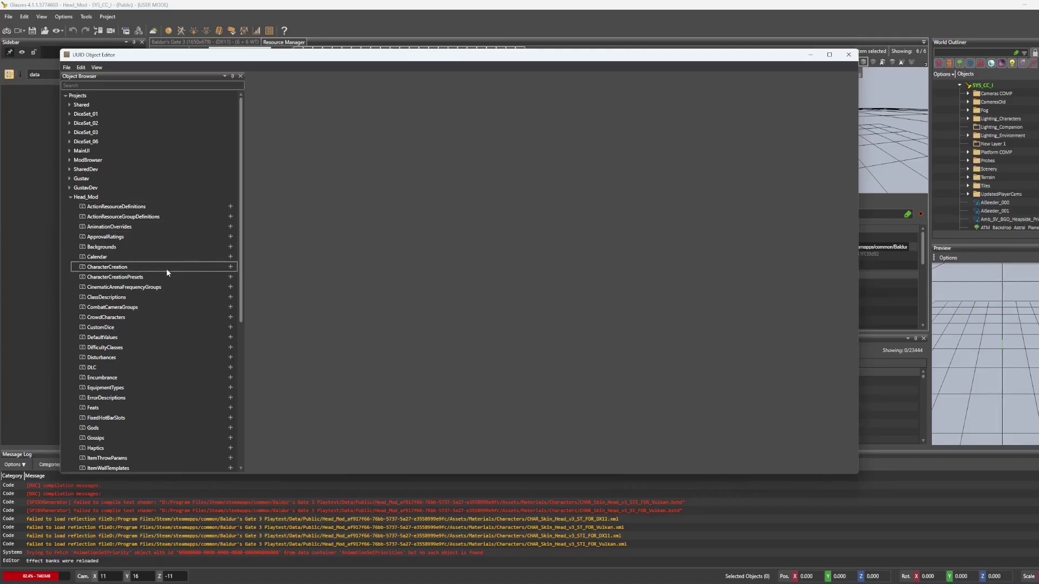
click(231, 267)
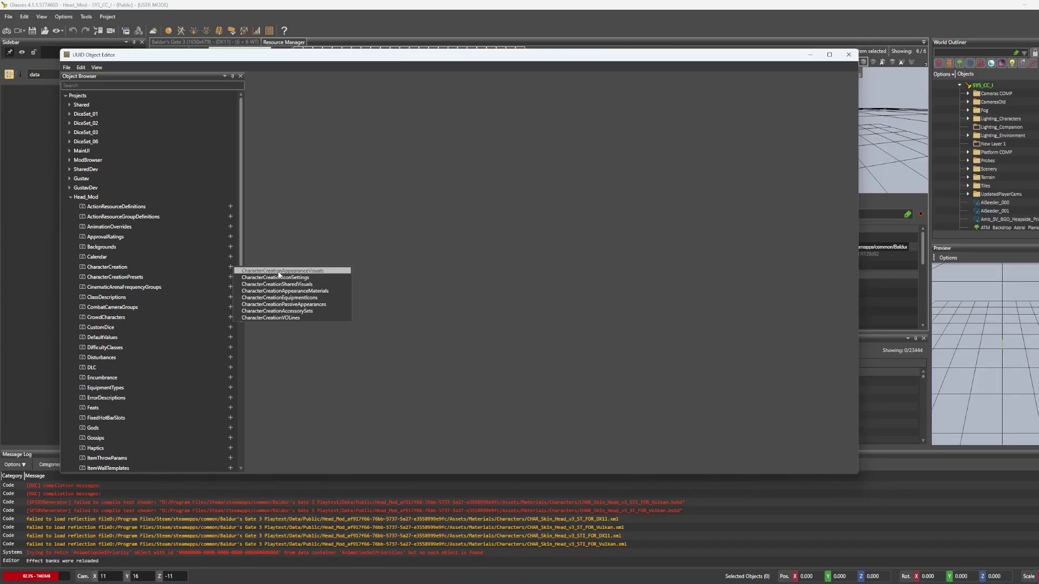
click(278, 272)
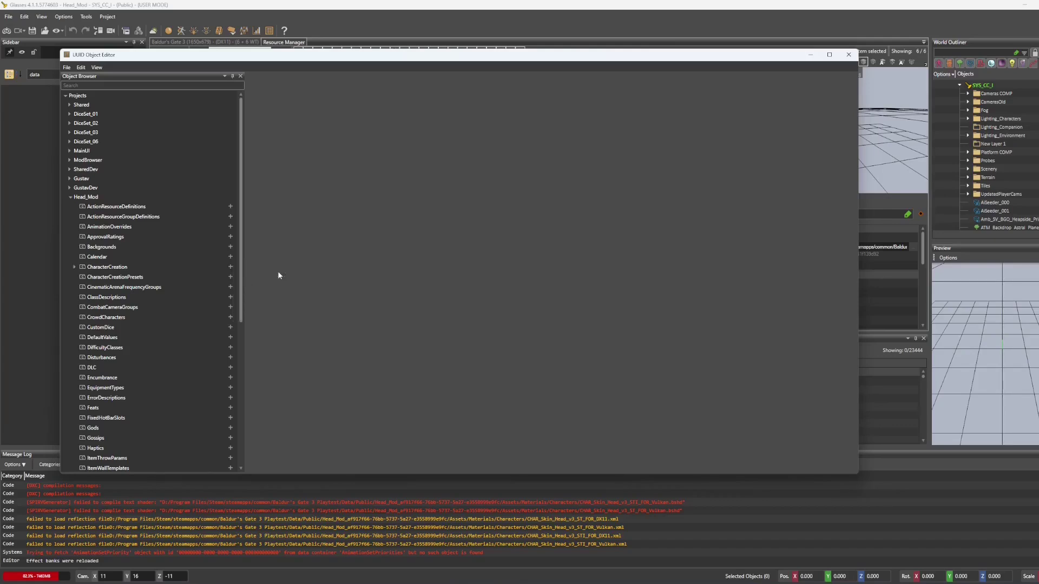
click(74, 268)
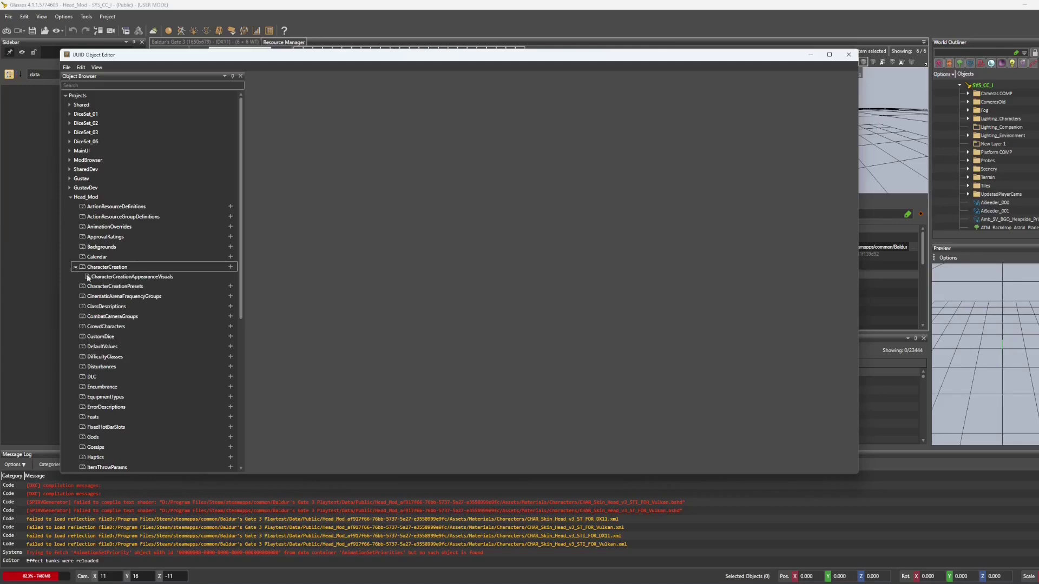
double_click(133, 277)
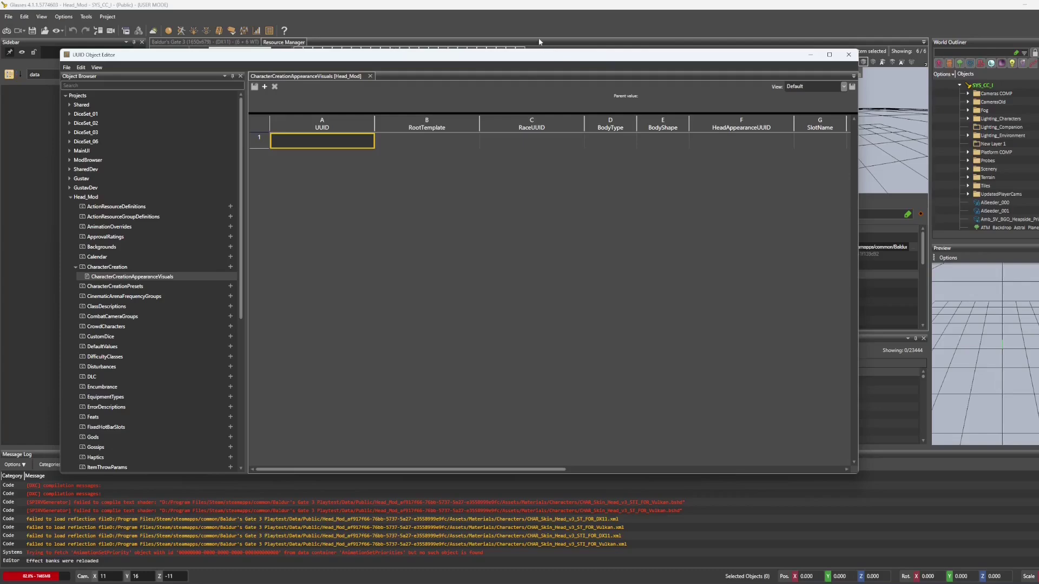
- Copy the DWR_F_Janani visual's GUID and paste it into row 1's VisualResource
click(525, 11)
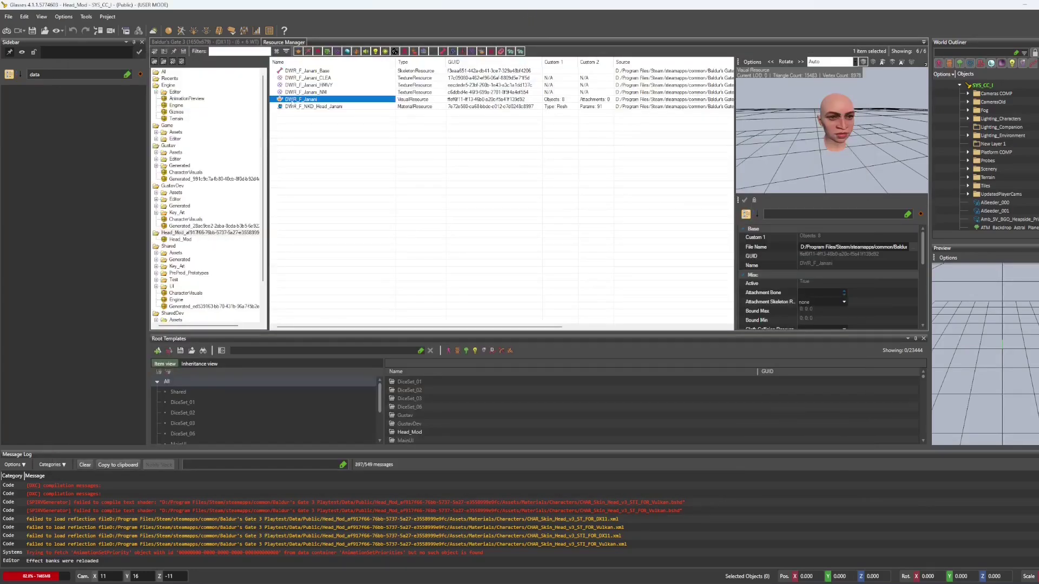
right_click(293, 101)
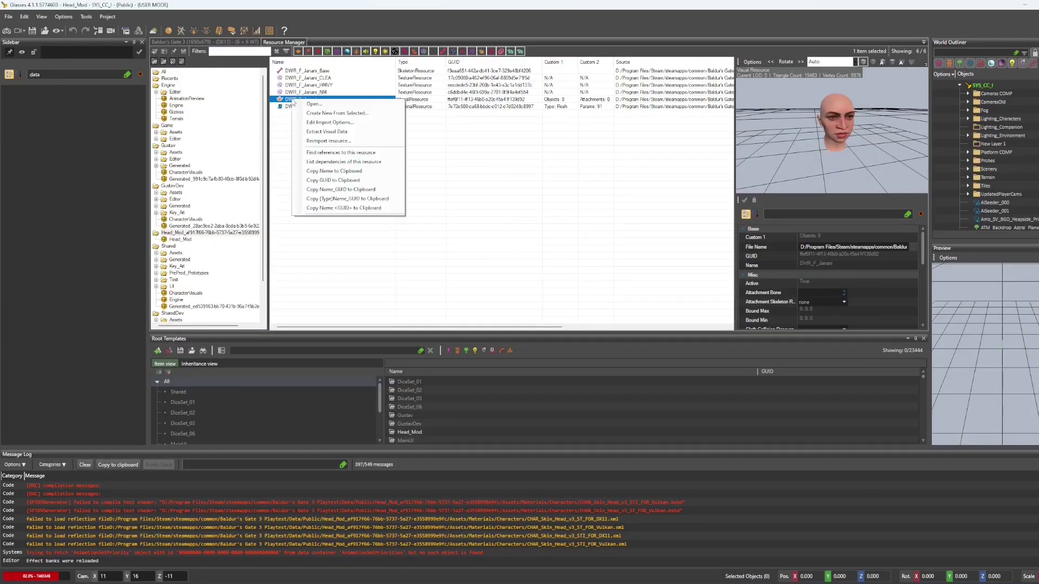
click(347, 180)
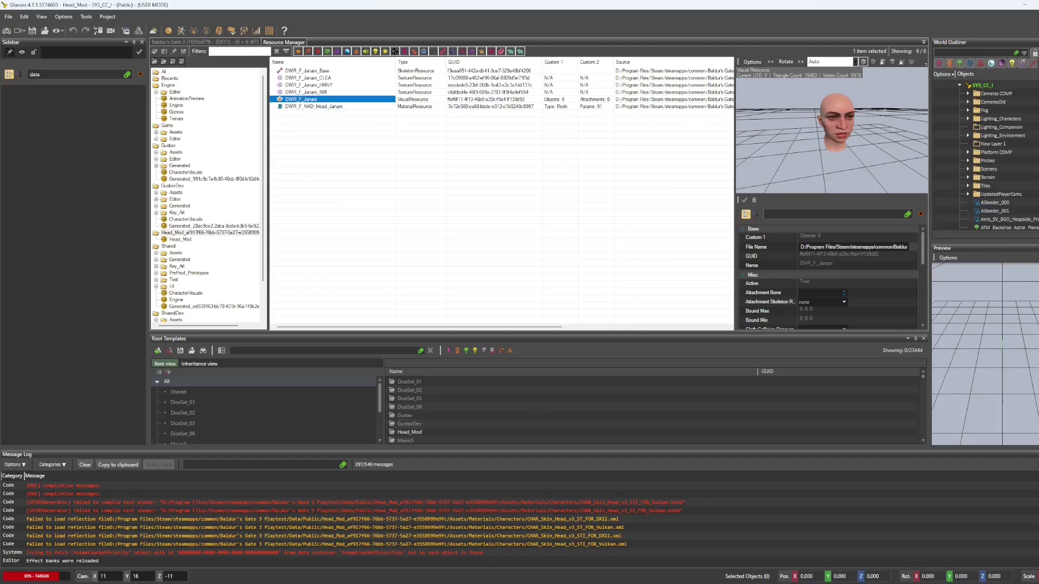
mouse_move(648, 583)
click(687, 556)
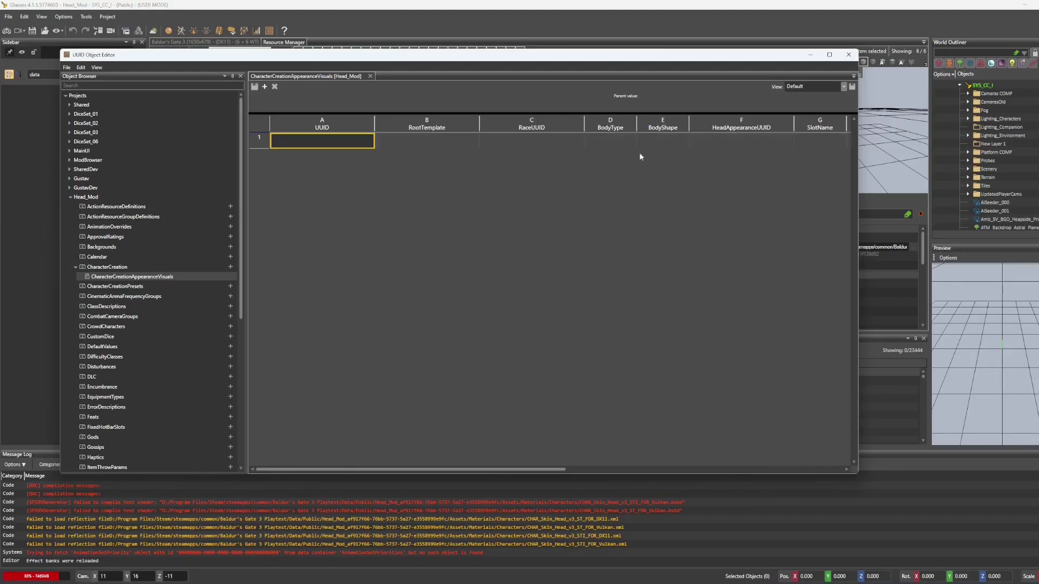
drag(490, 468, 643, 420)
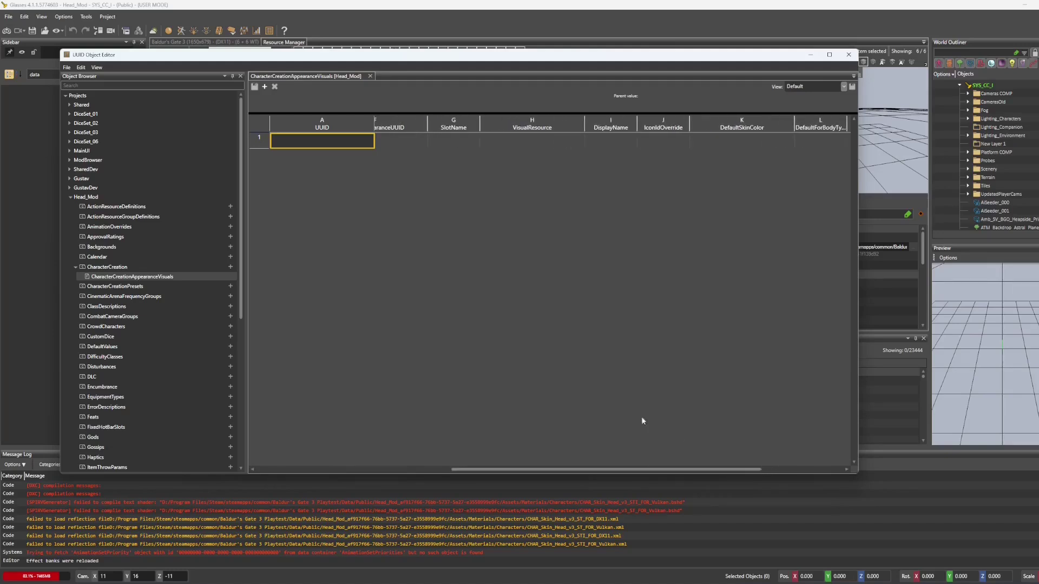
click(517, 141)
key(ctrl+v)
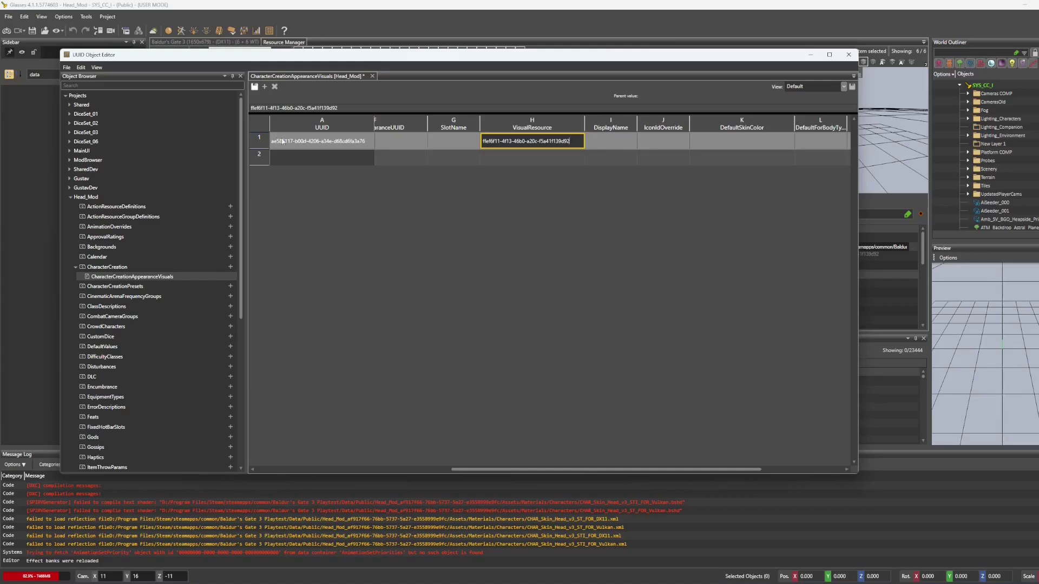
- Set row 1's DisplayName to SCR_Janani and begin entering the Name DWR_F_Janani
click(605, 145)
click(605, 144)
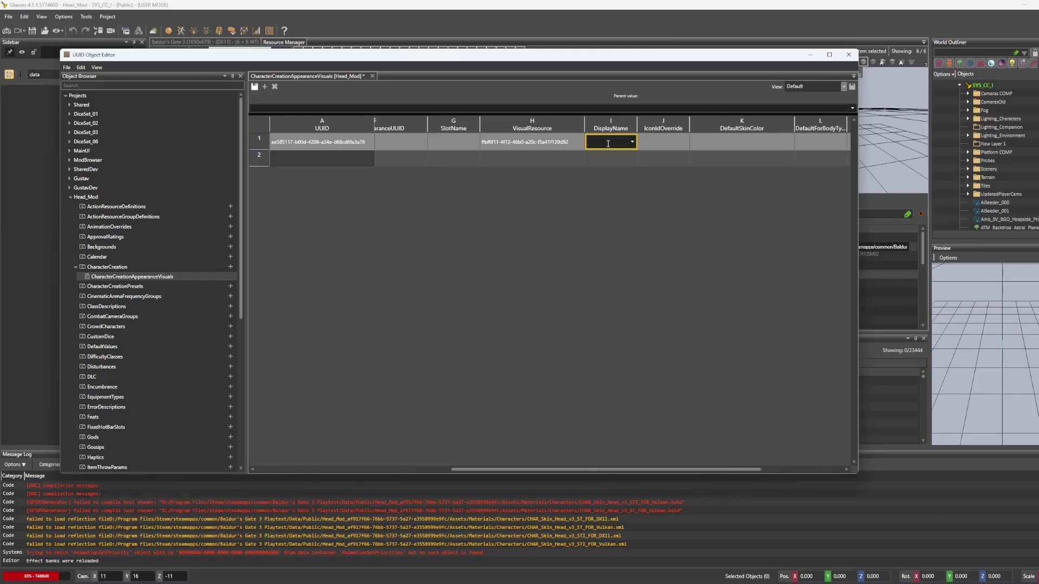
text(Janani)
key(Home)
text(SCR_)
scroll(752, 137, right, 3)
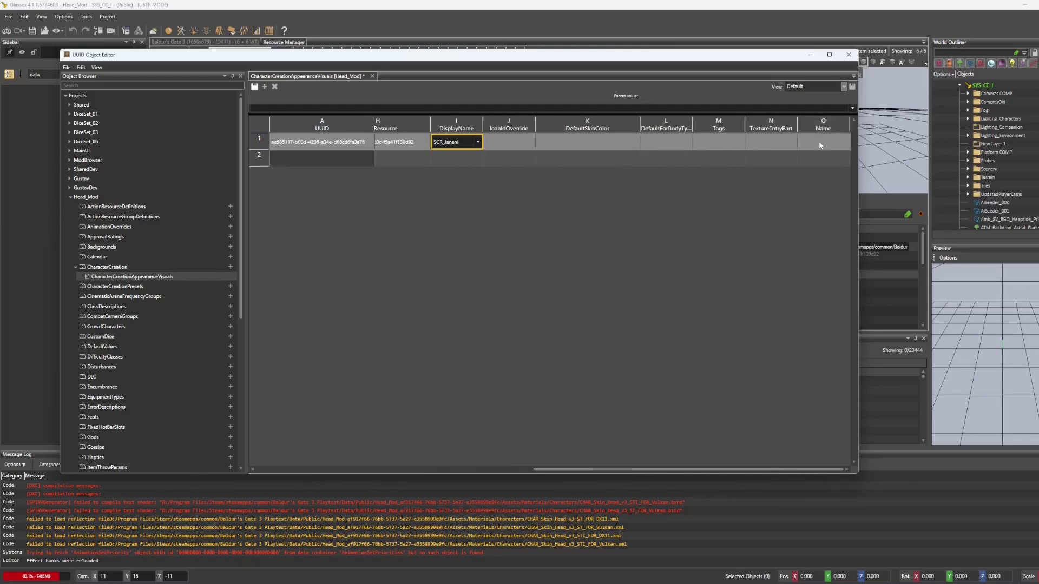
click(819, 143)
text(DW)
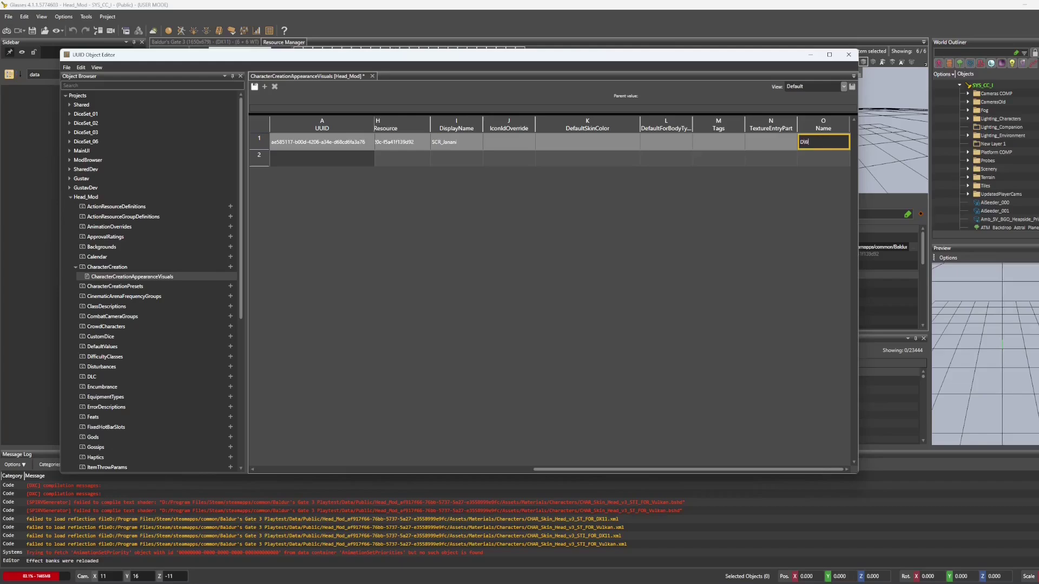
text(R_F_Janani)
- Set the Janani entry's BodyType to Female and BodyShape to Standard
drag(651, 470, 273, 454)
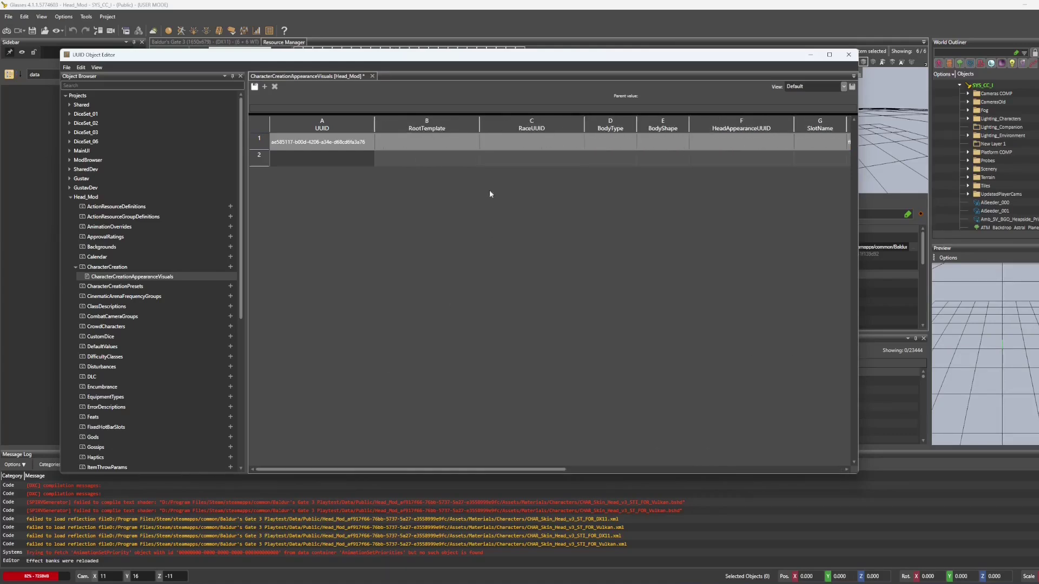
scroll(616, 135, right, 5)
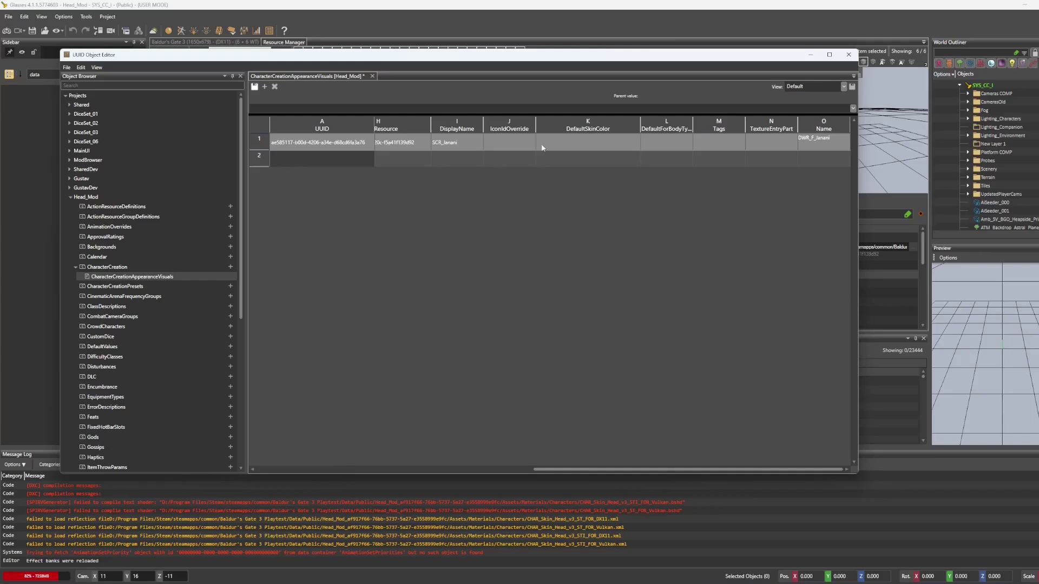
drag(609, 469, 315, 447)
click(610, 143)
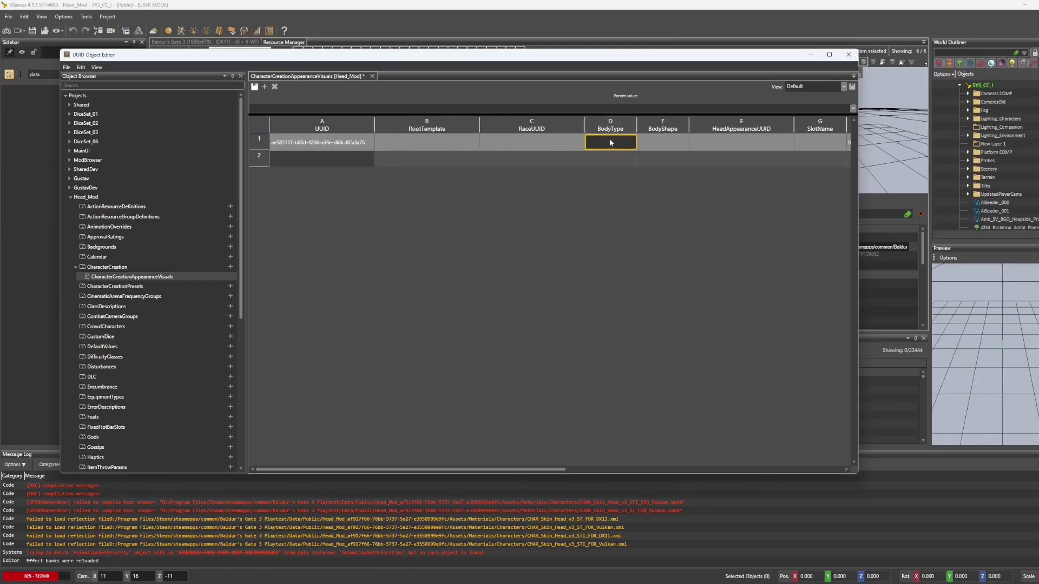
click(632, 142)
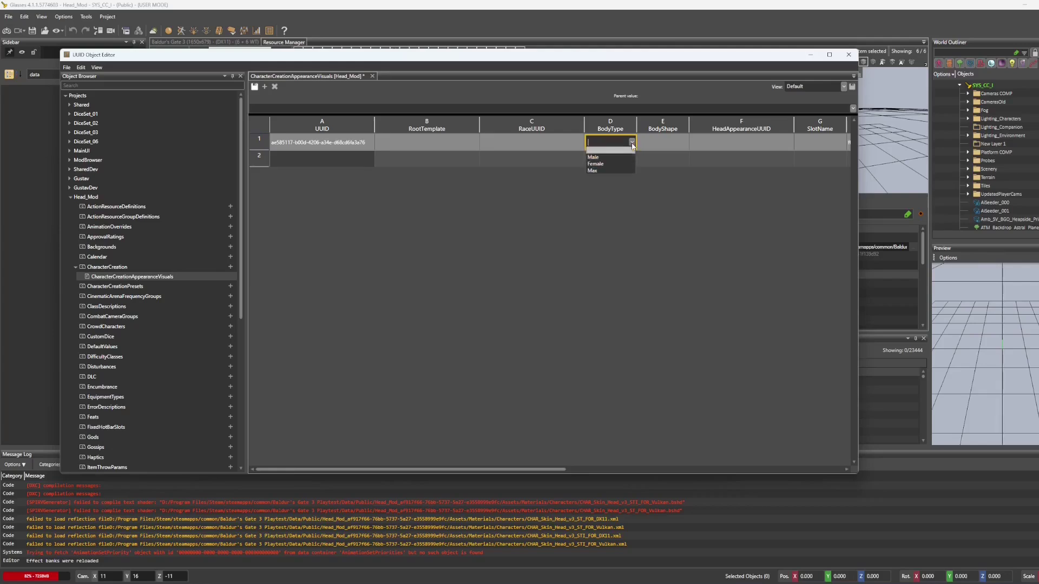
click(595, 164)
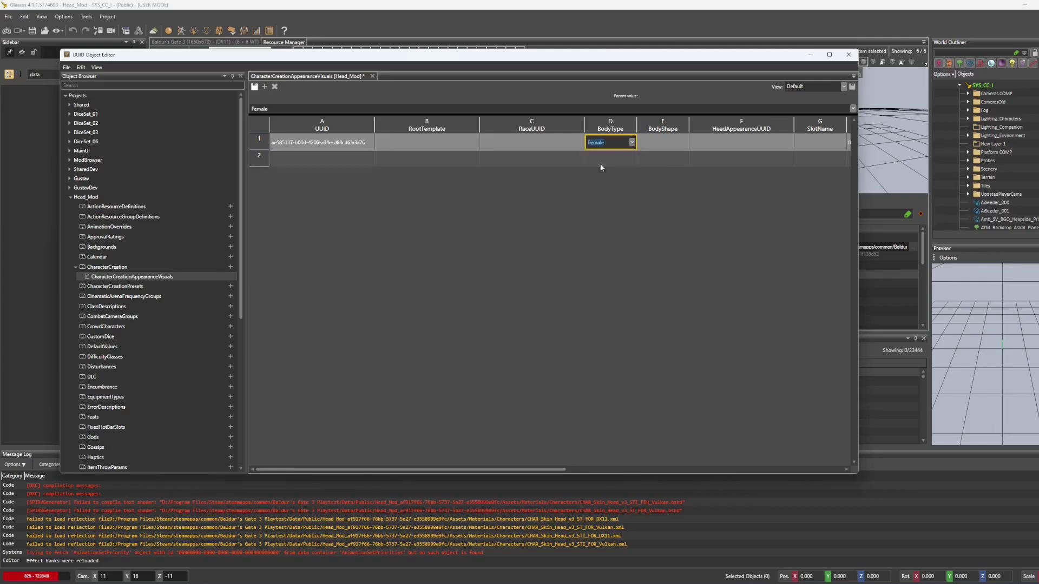
click(683, 143)
click(685, 143)
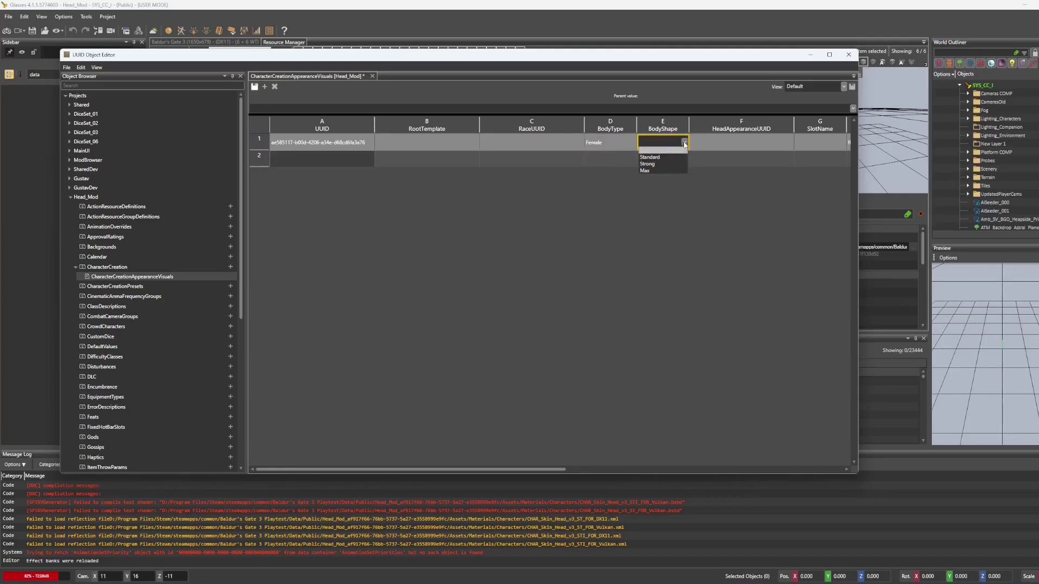
click(660, 157)
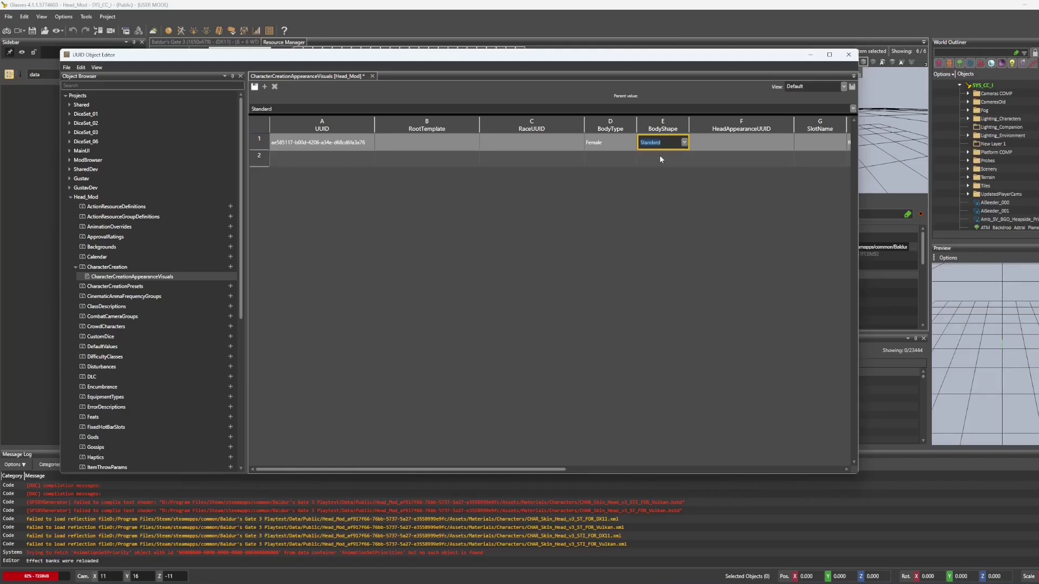
click(533, 143)
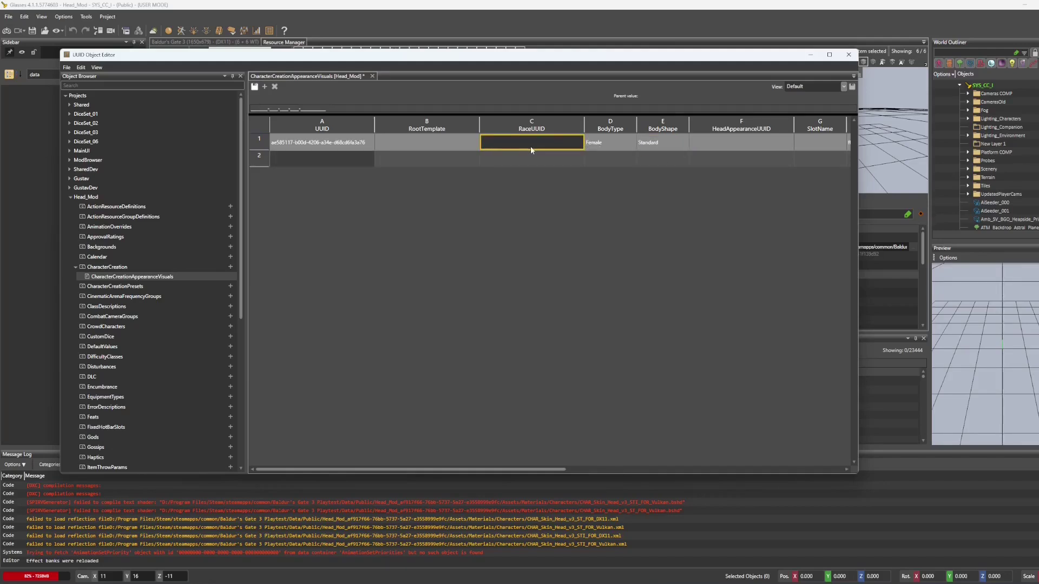
- Open the Shared CharacterCreation > CharacterCreationAppearanceVisuals table
click(70, 105)
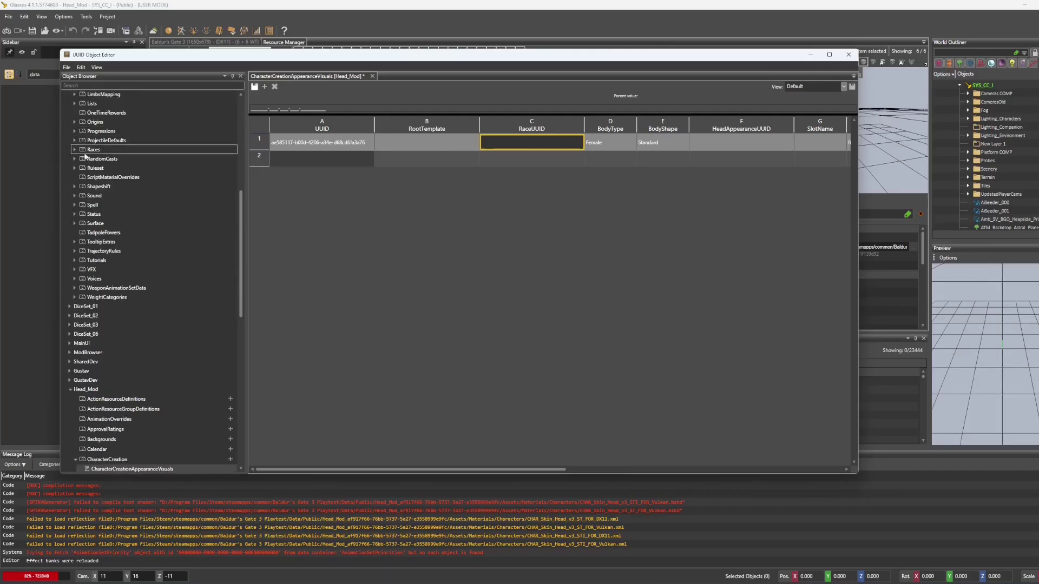
scroll(81, 125, up, 10)
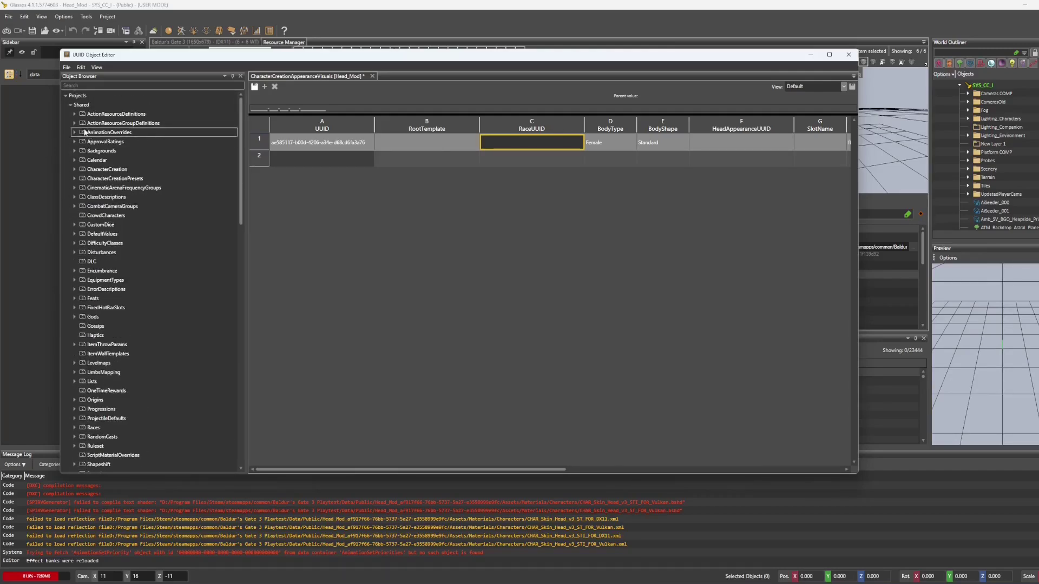
click(75, 169)
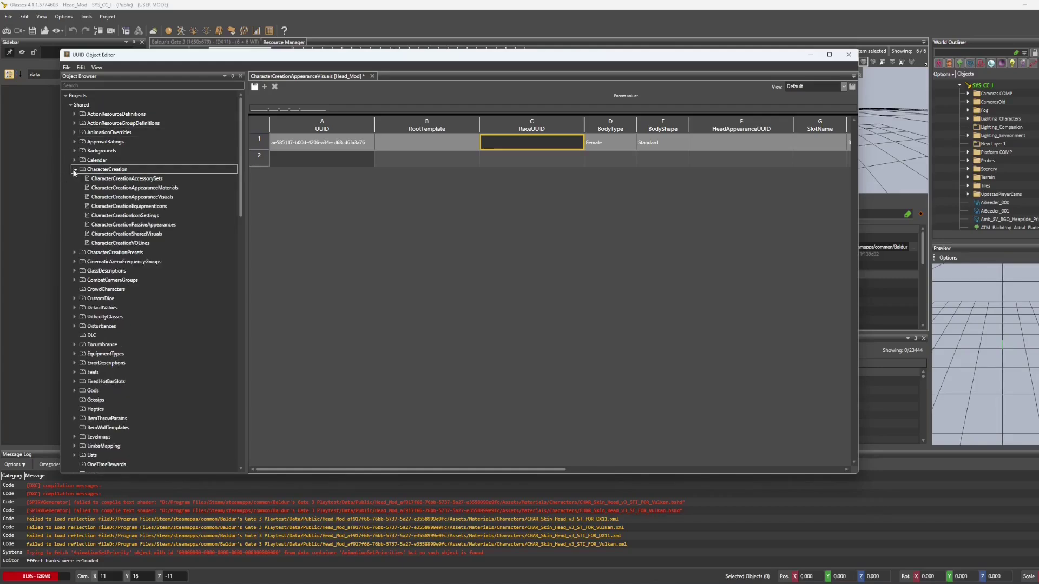
double_click(136, 198)
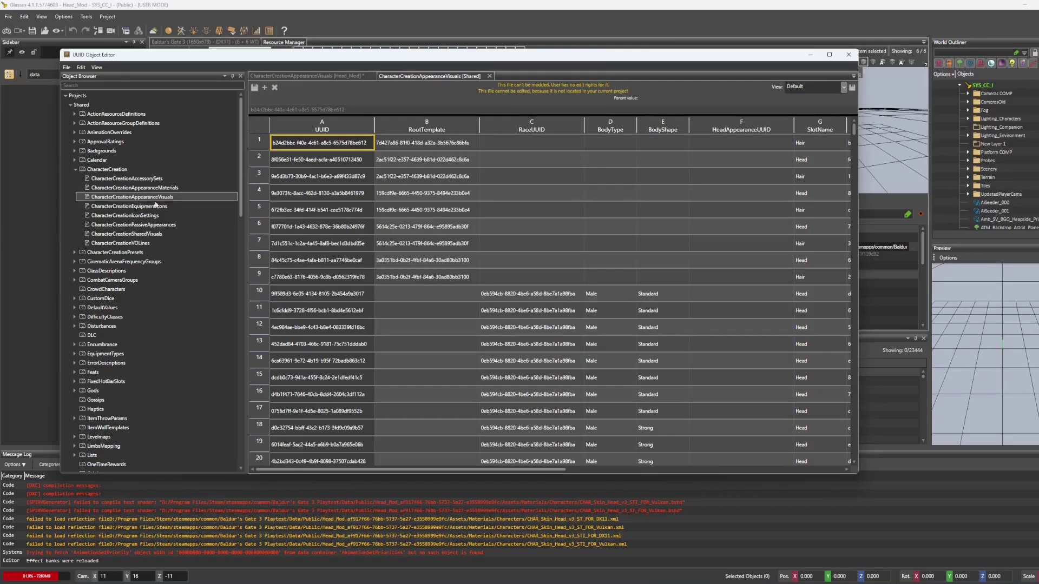
- Find the DWR_F_Head_C row and copy its RaceUUID for the Head_Mod table
drag(383, 469, 724, 479)
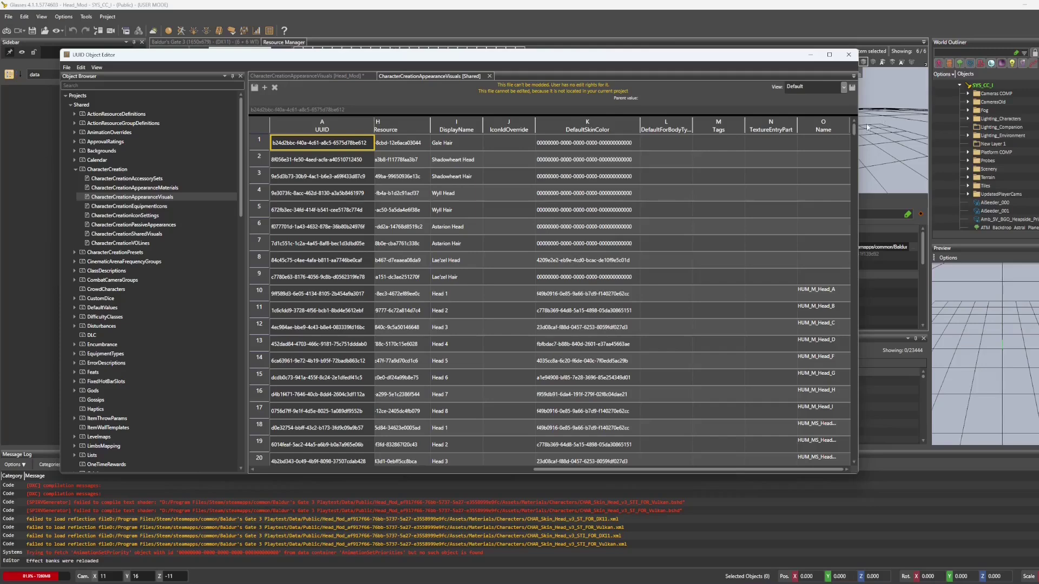
drag(854, 131, 853, 190)
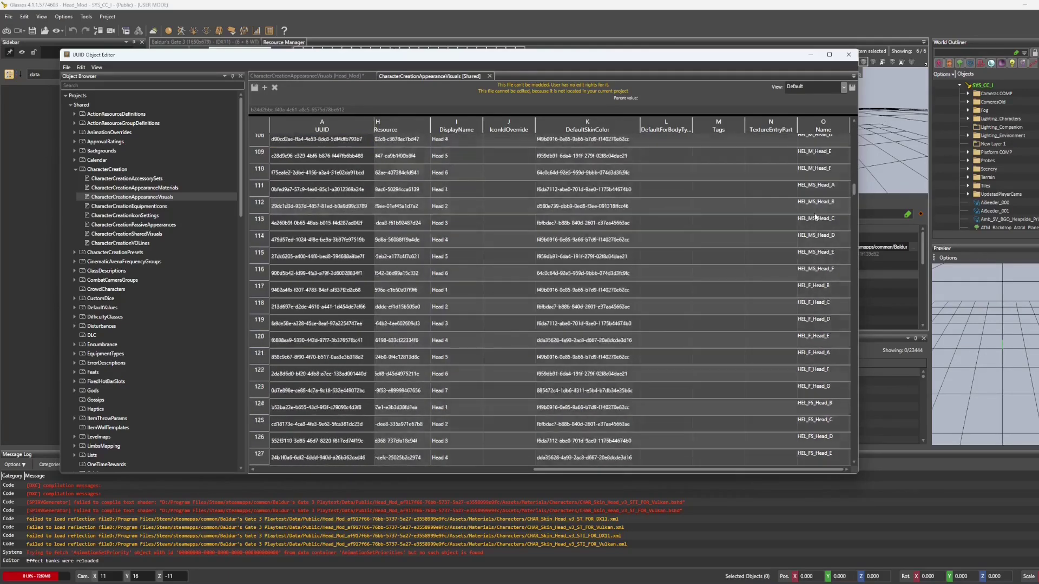
scroll(815, 216, up, 15)
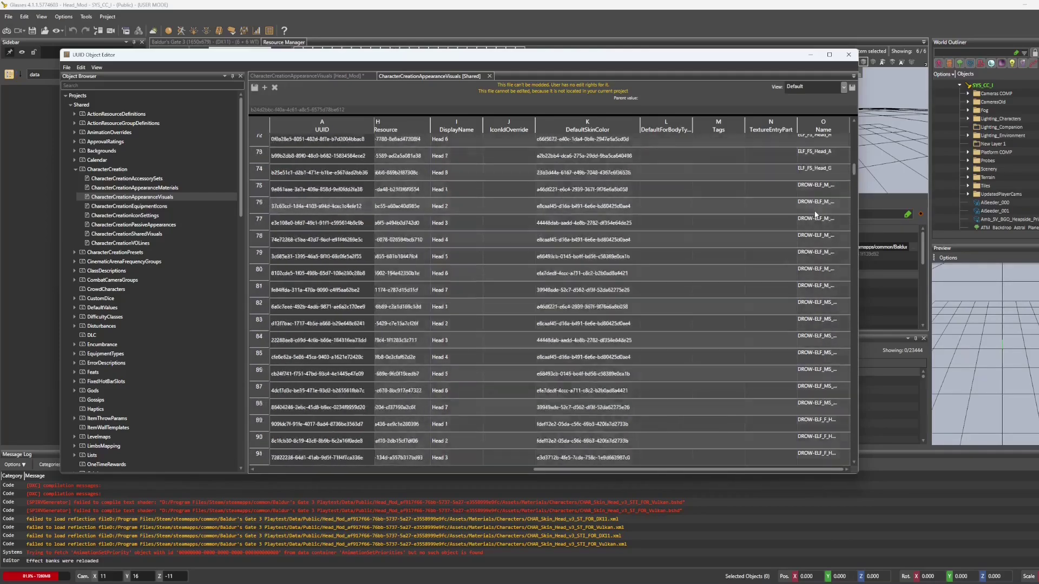
scroll(815, 213, up, 18)
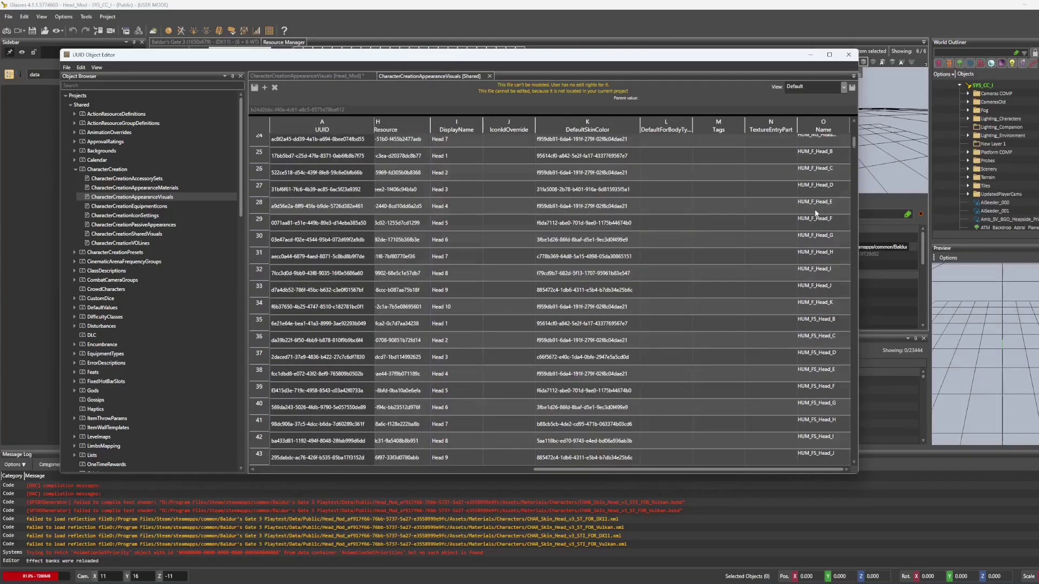
scroll(815, 213, down, 20)
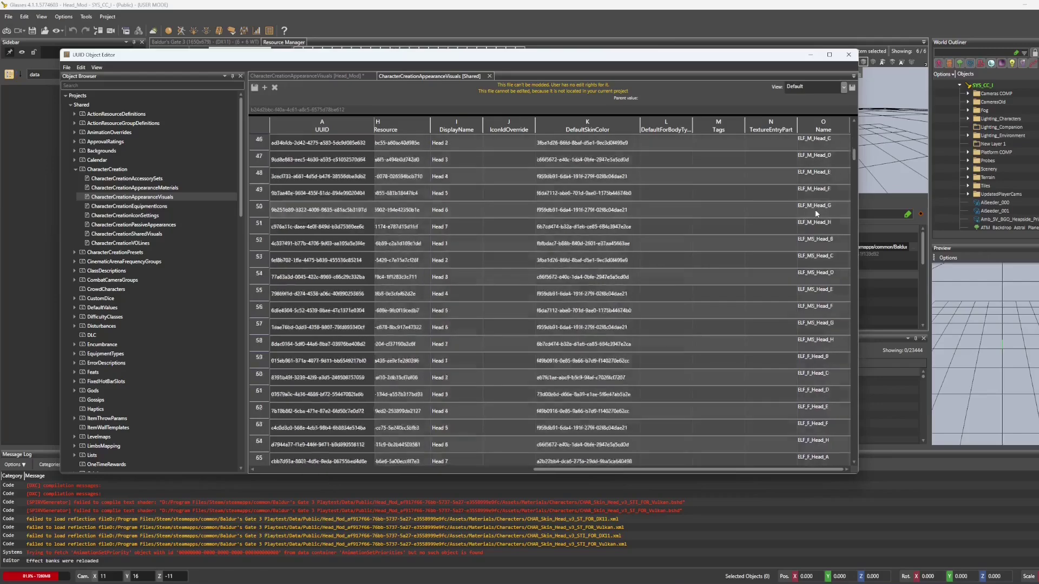
scroll(815, 217, down, 19)
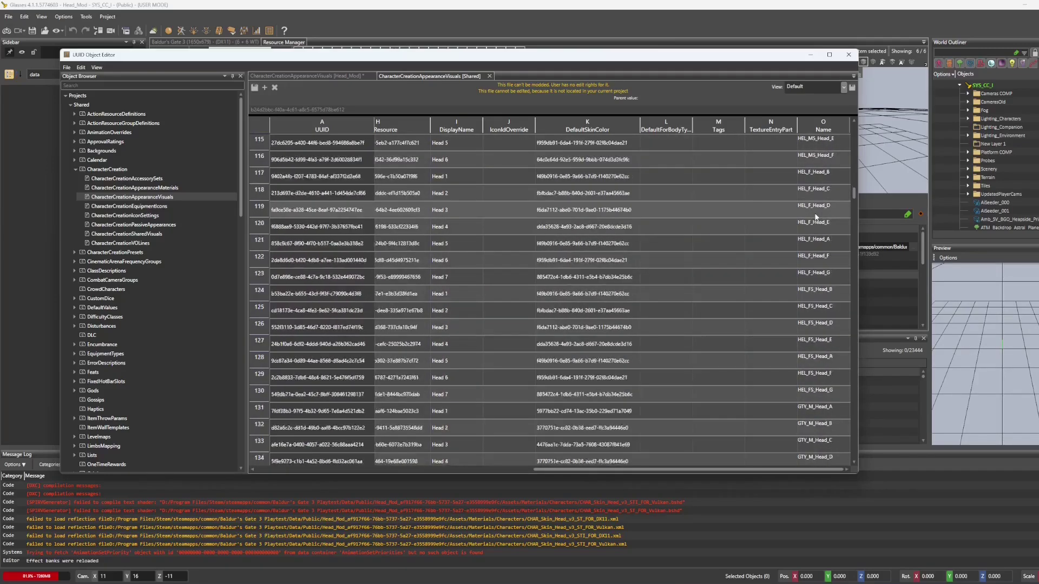
scroll(815, 216, down, 8)
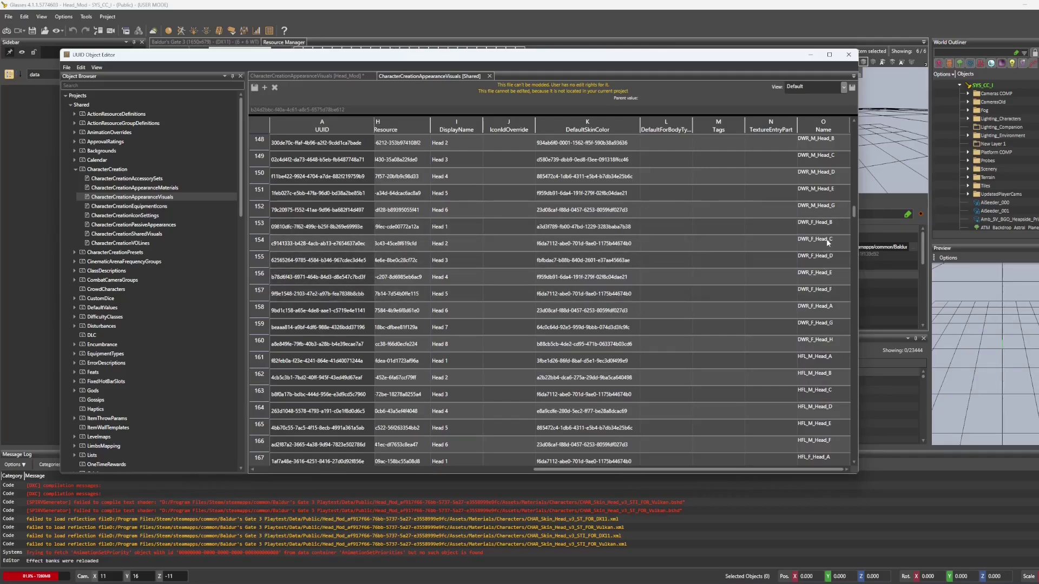
click(811, 244)
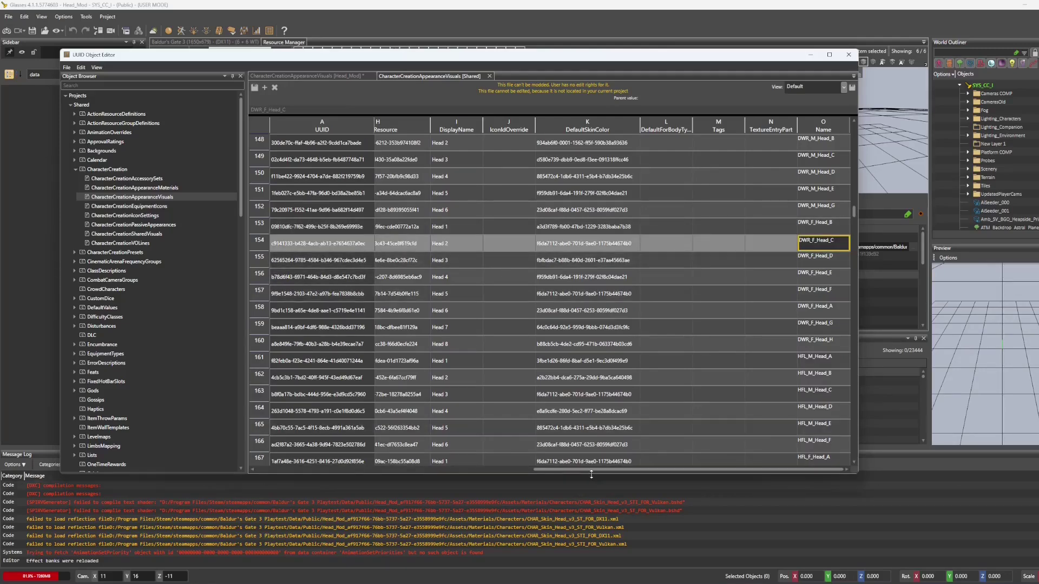
drag(596, 471, 310, 465)
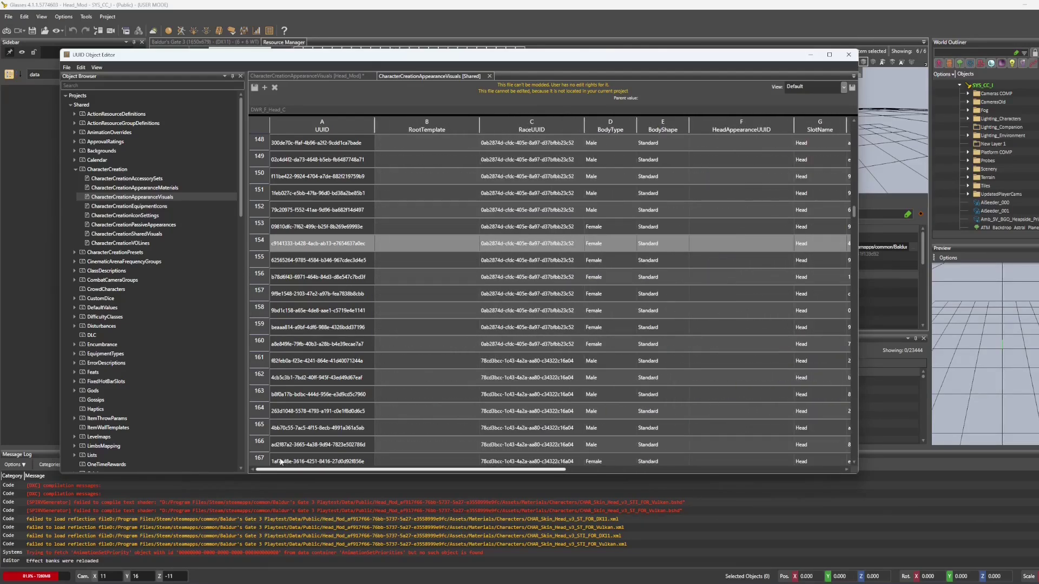
click(520, 246)
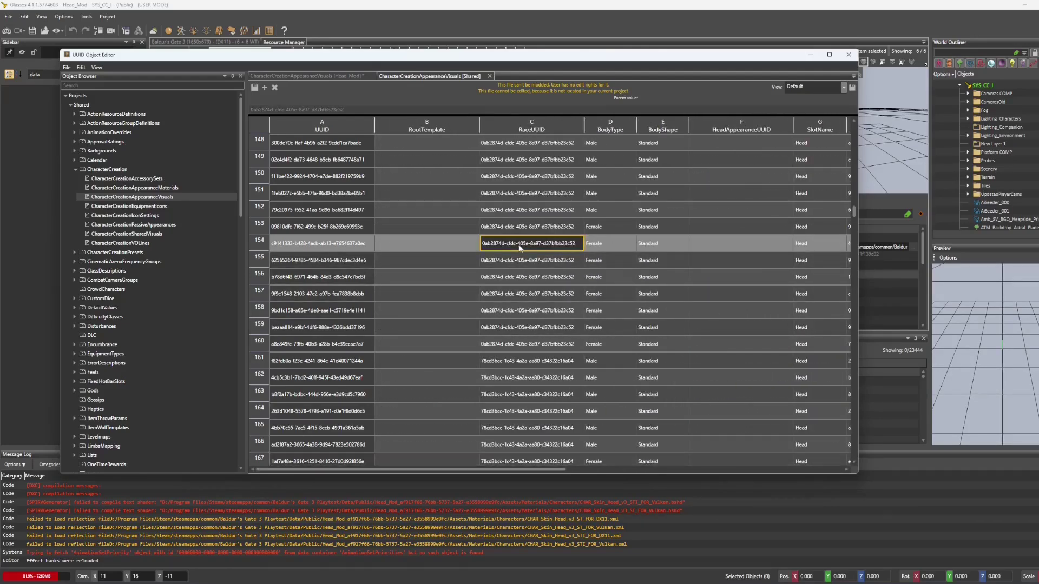
click(339, 76)
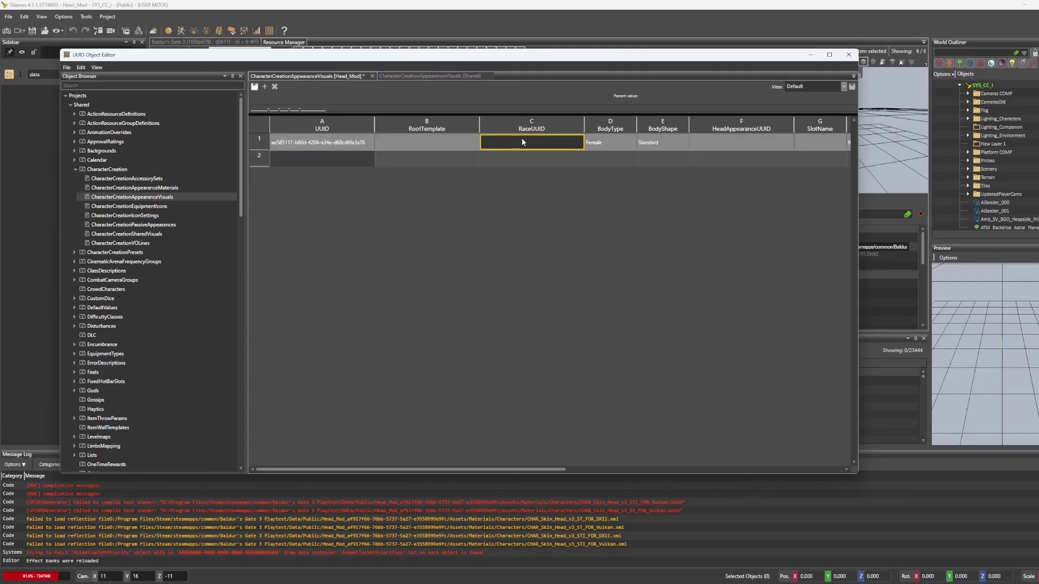
- Paste dwarf RaceUUID 0ab2874d-cfdc-405e-8a97-d37bfbb23c52 into the mod entry and set SlotName to Head
text(0ab2874d-cfdc-405e-8a97-d37bfbb23c52)
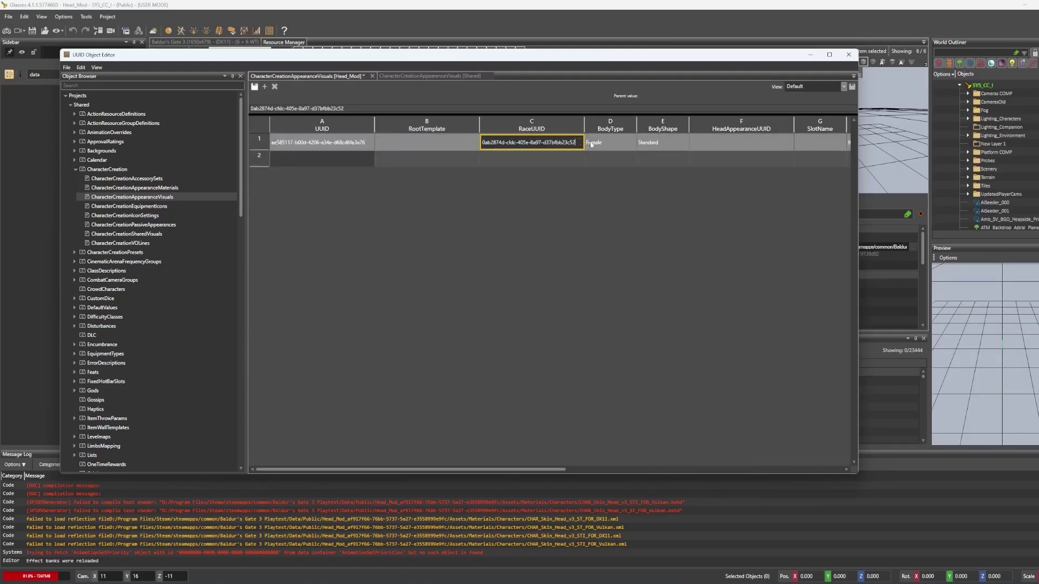
drag(524, 469, 633, 457)
click(609, 141)
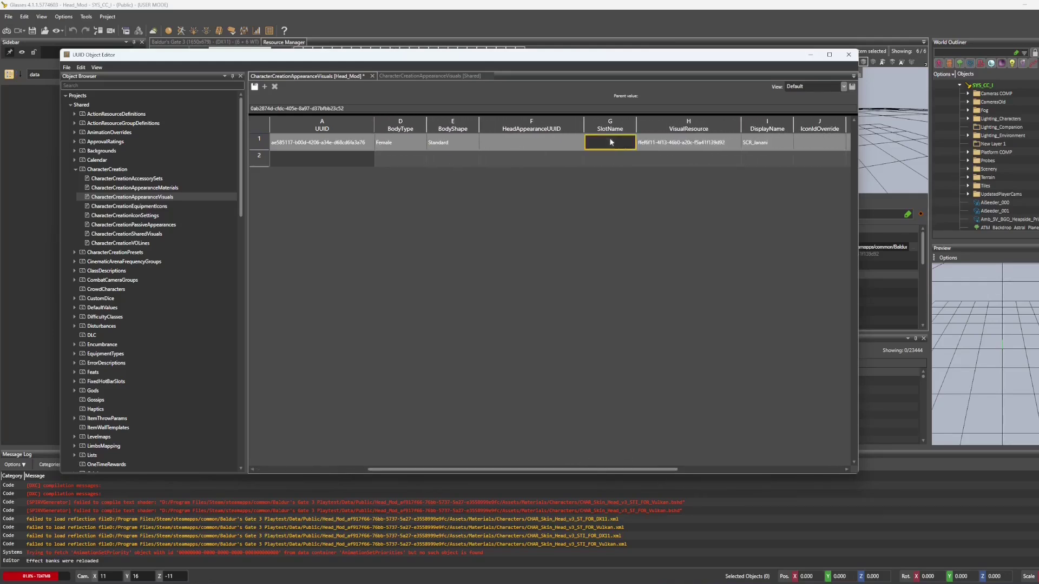
click(610, 142)
click(631, 142)
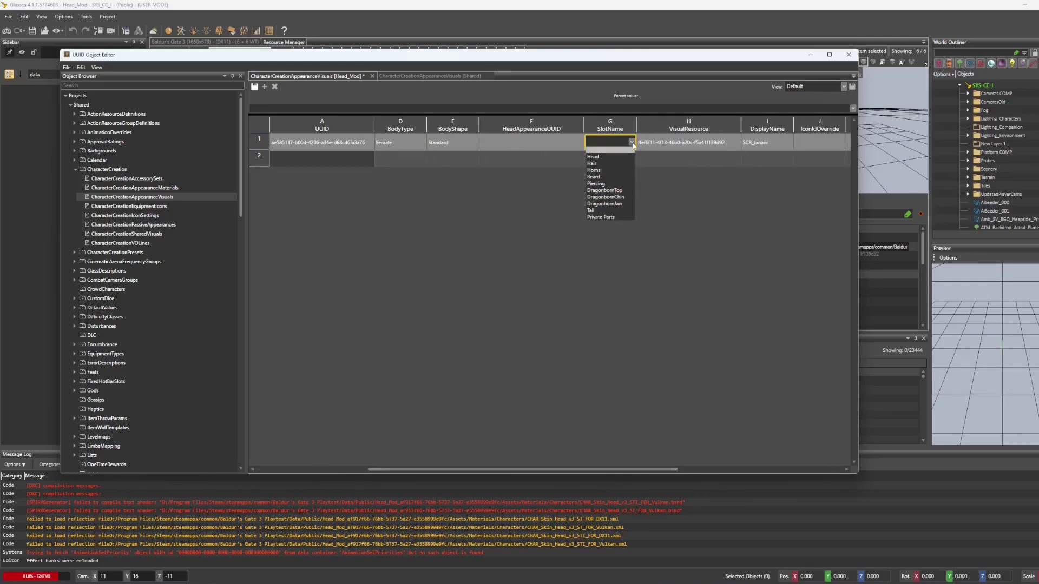
click(593, 157)
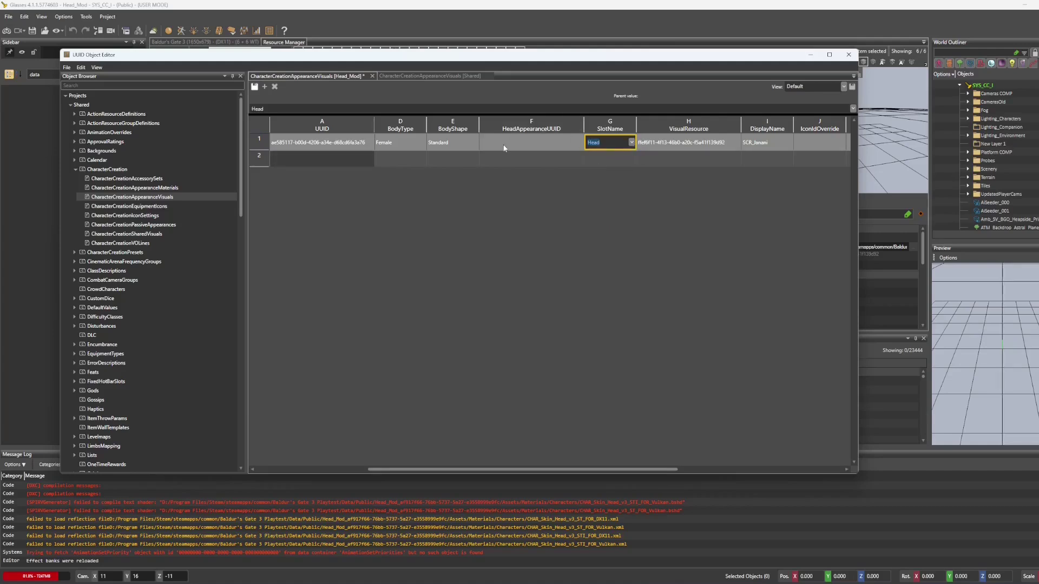
drag(549, 470, 788, 441)
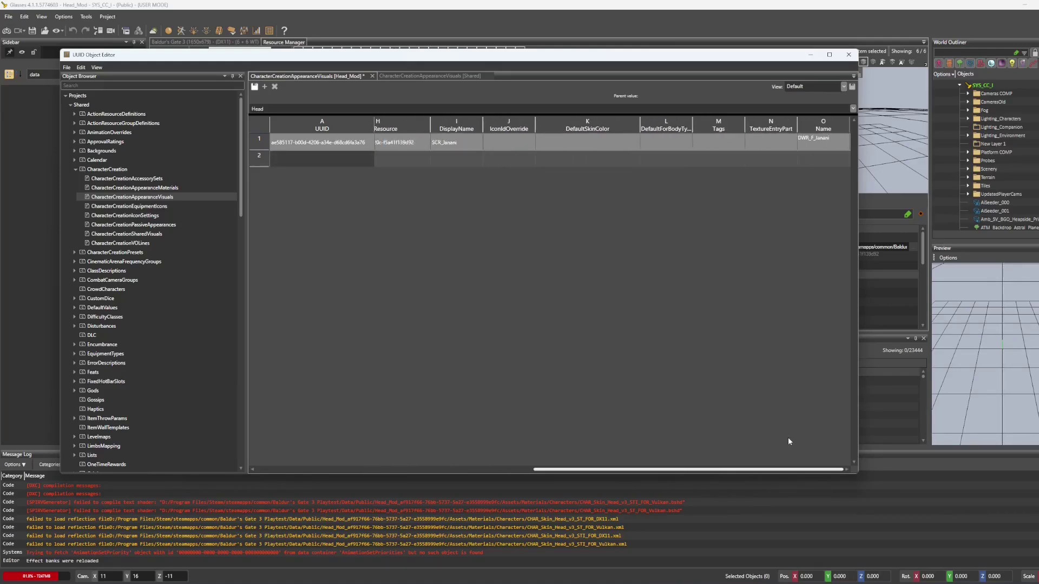
click(430, 76)
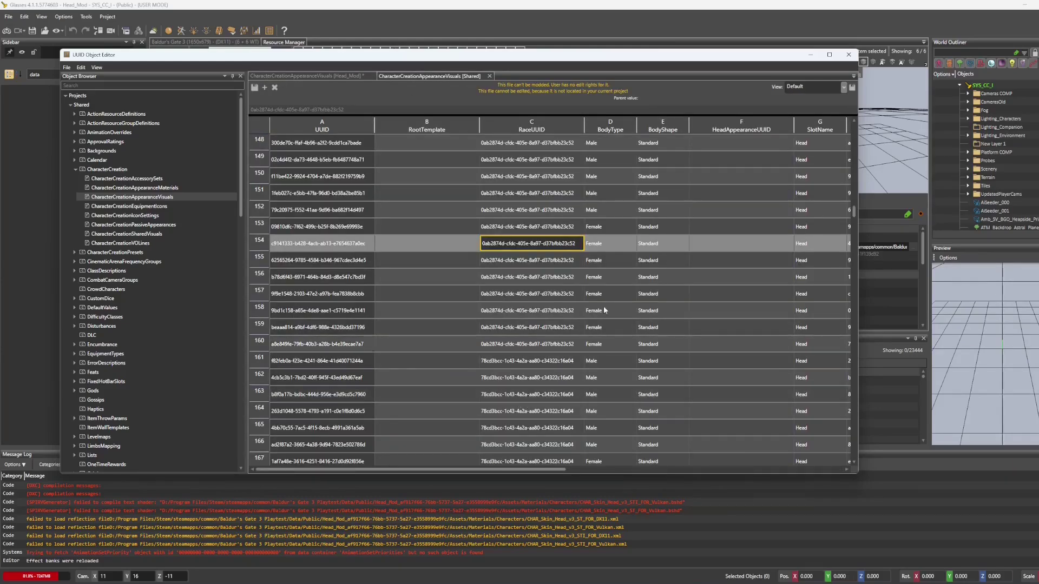
- Copy the dwarf head's DefaultSkinColor f6da7112-abe0-701d-9ae0-1175b44674b0 into Head_Mod row 1
drag(551, 468, 872, 468)
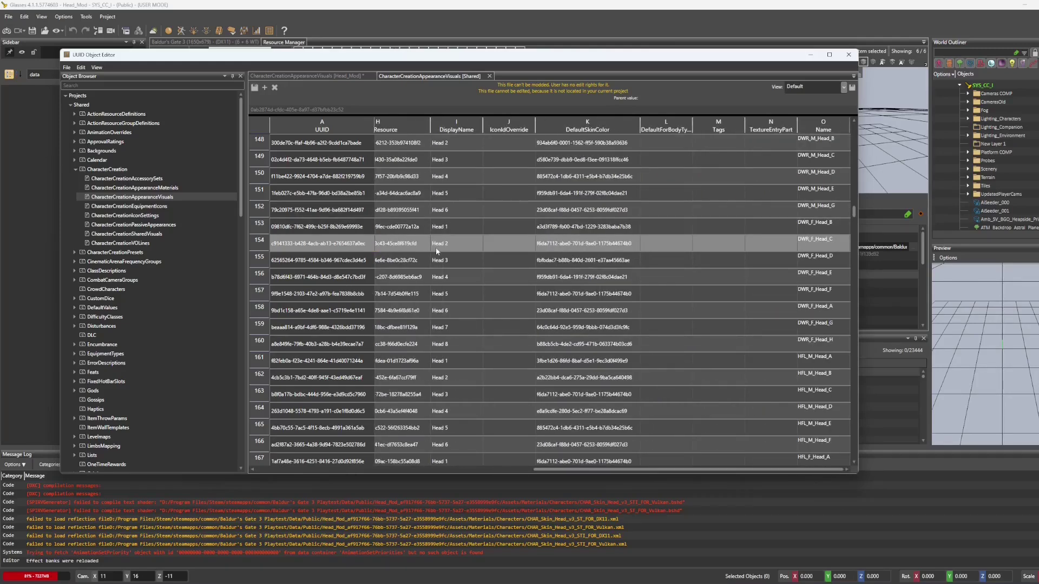
click(571, 244)
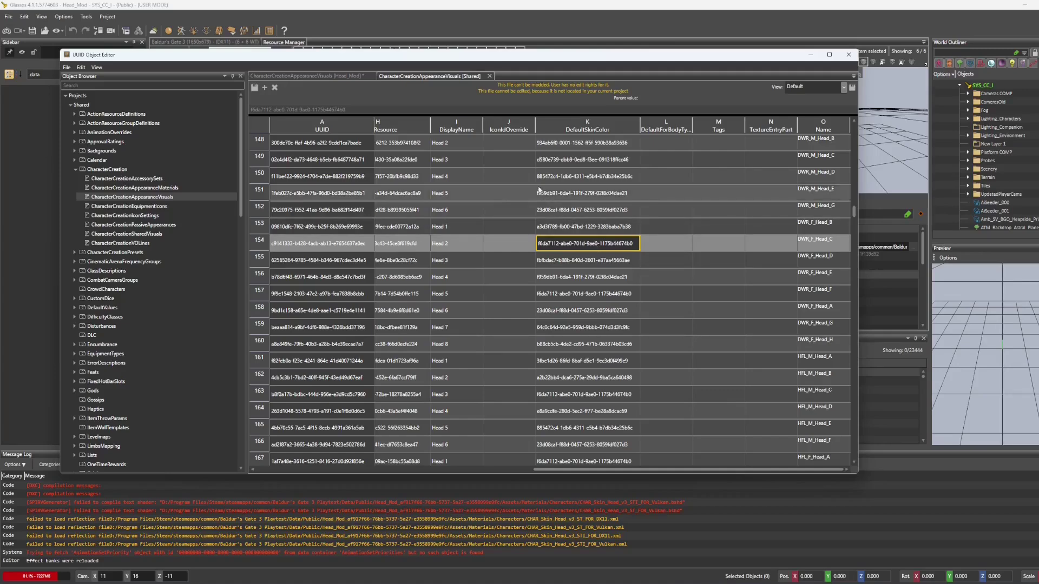
click(340, 76)
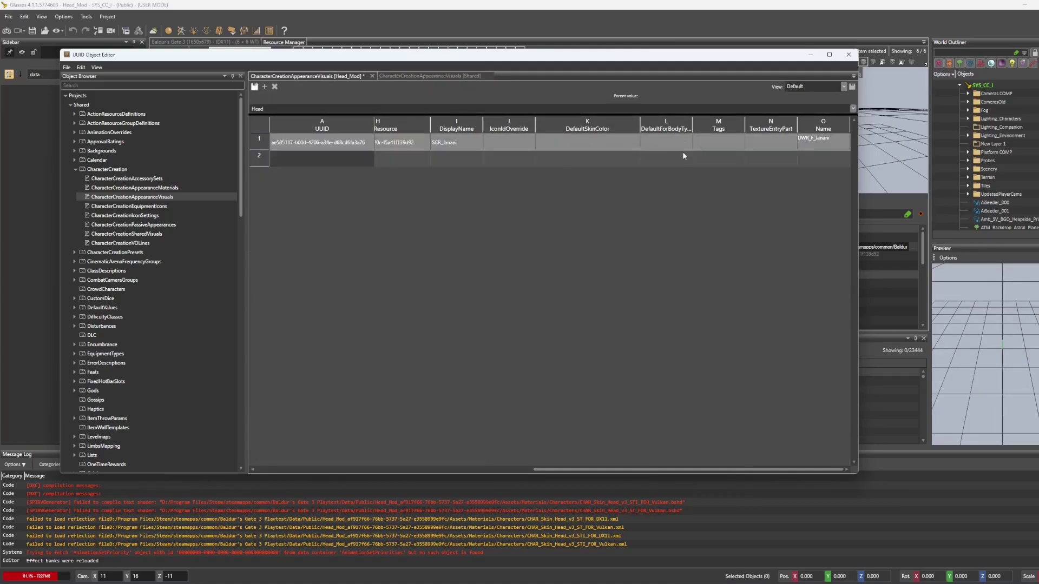
click(611, 143)
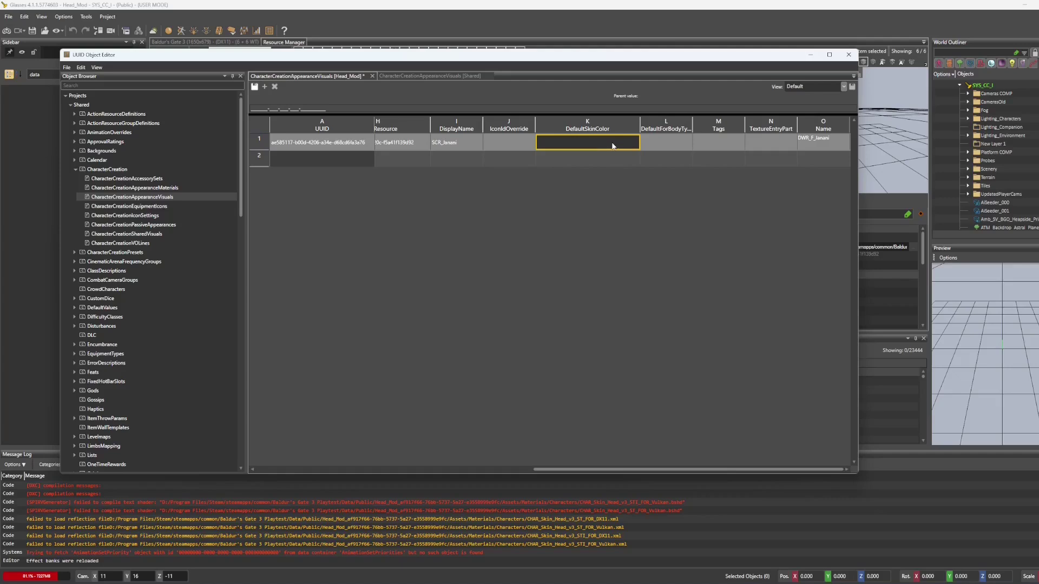
text(f6da7112-abe0-701d-9ae0-1175b44674b0)
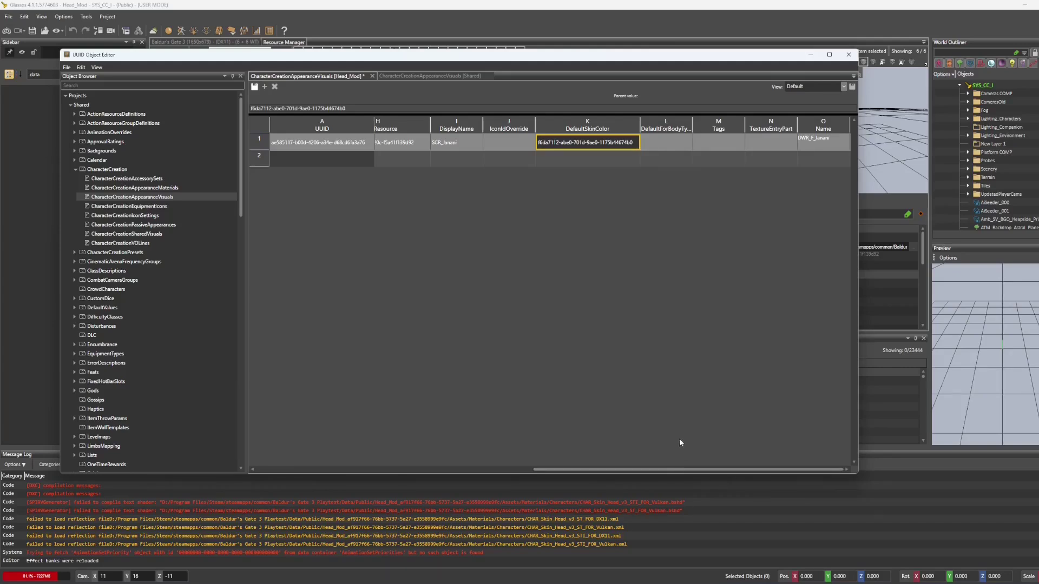
key(Down)
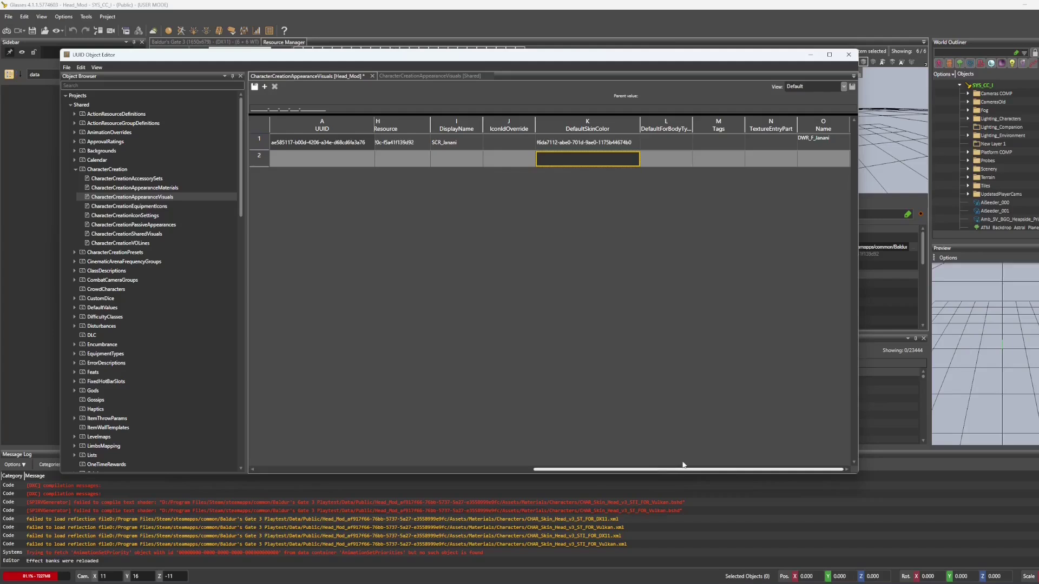
drag(683, 464, 236, 463)
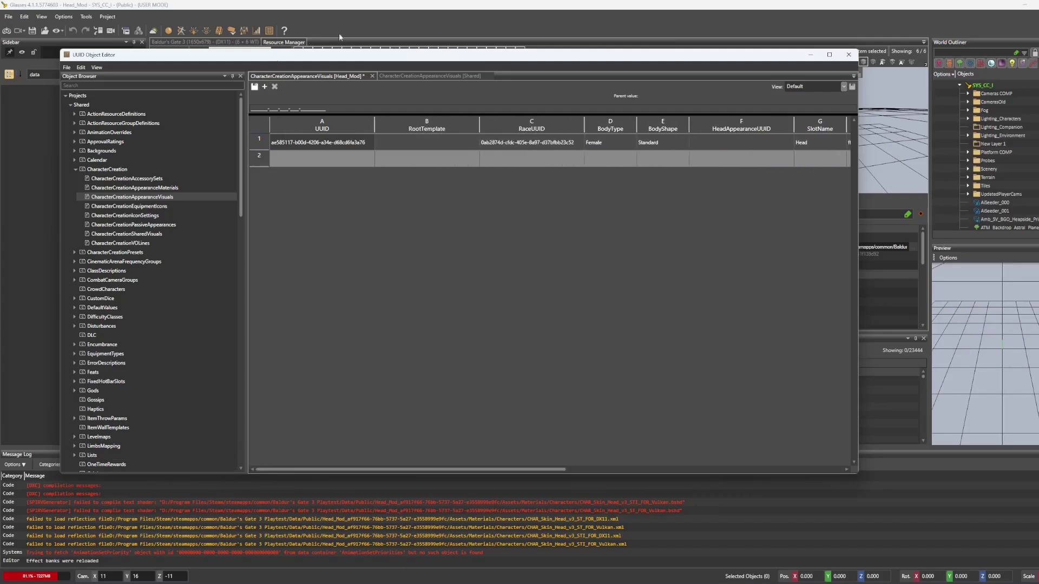
- Save the Head_Mod appearance visuals and compare them against the Shared table entries
click(254, 87)
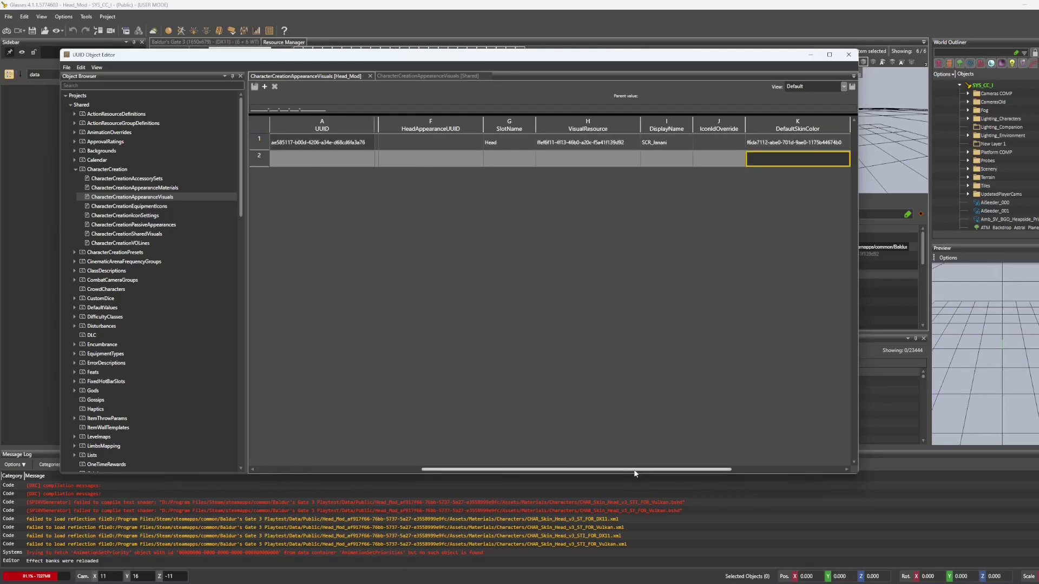
drag(633, 470, 716, 460)
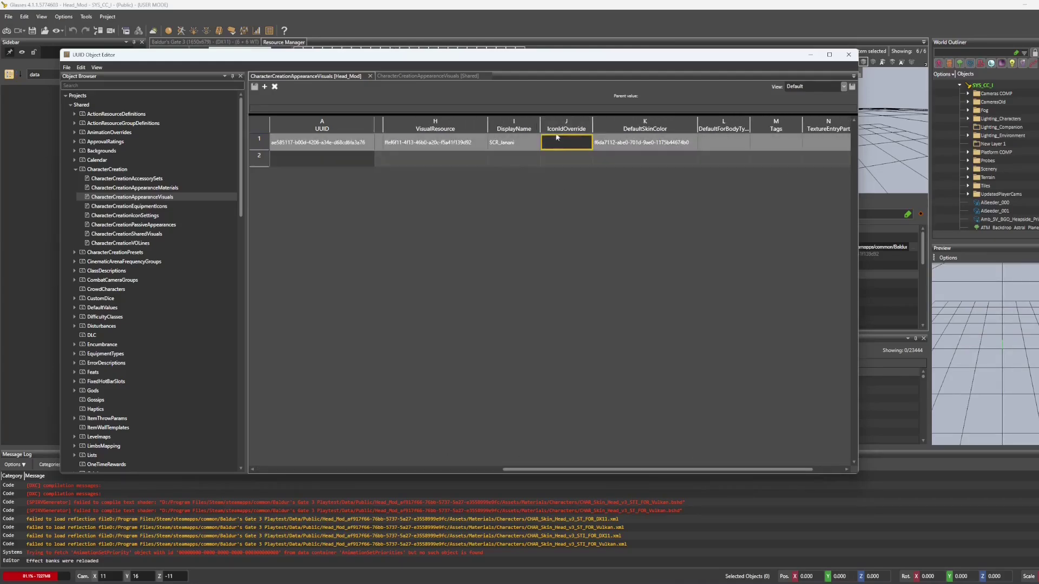
click(412, 79)
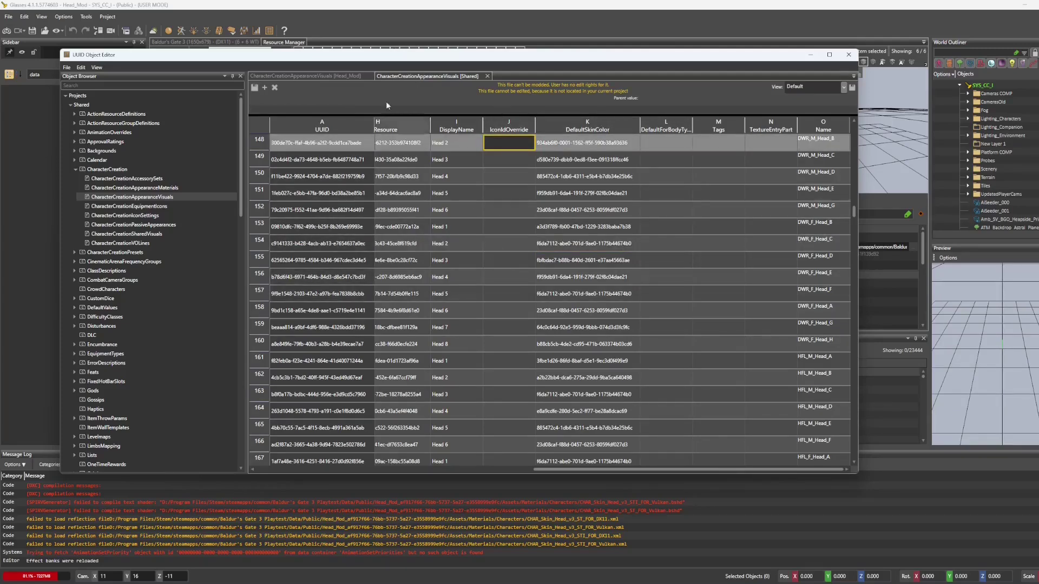
click(303, 77)
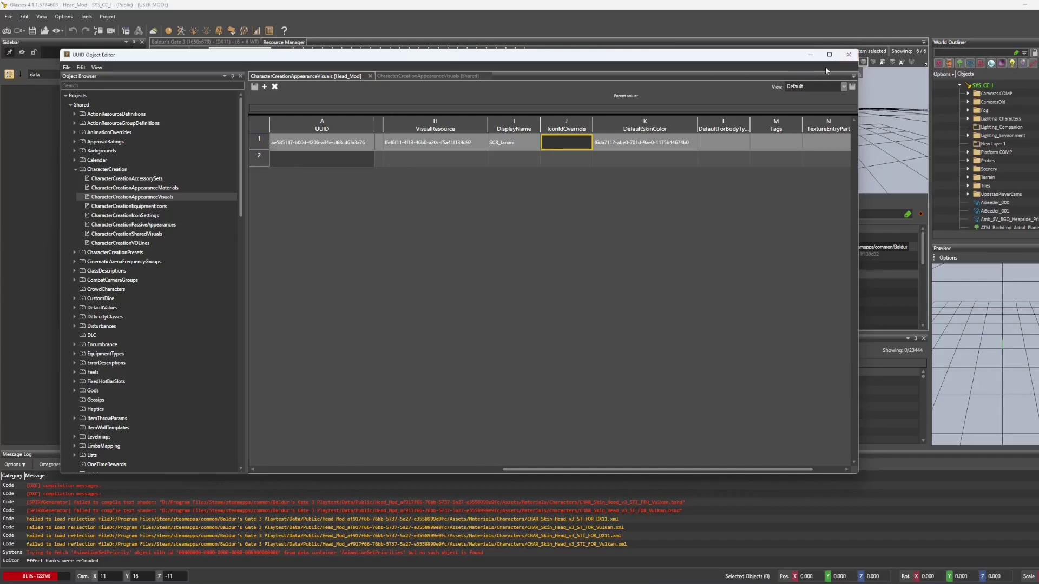
- Close the object editor and launch game mode to the character creator view
click(848, 55)
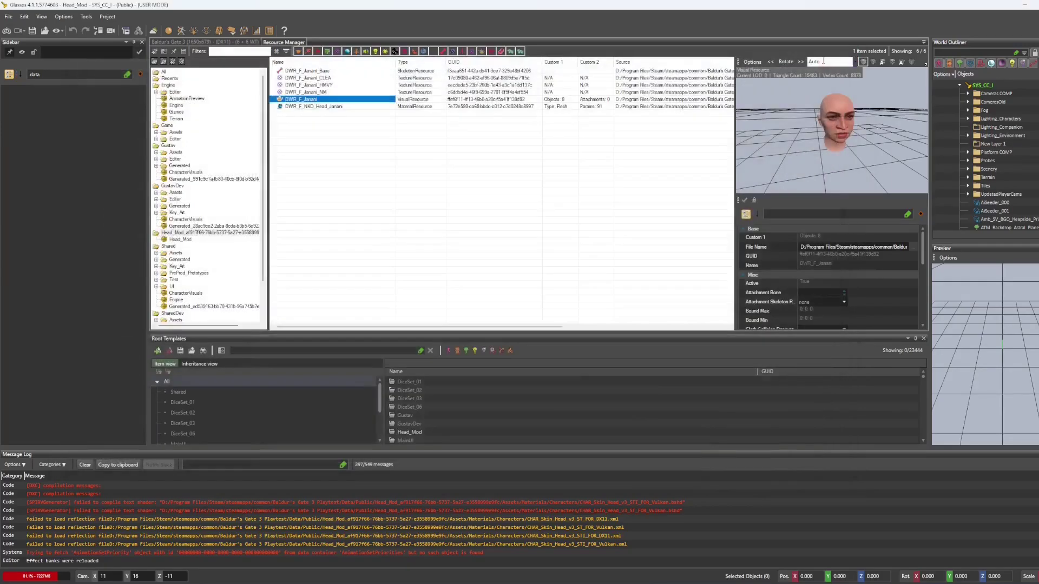
click(6, 31)
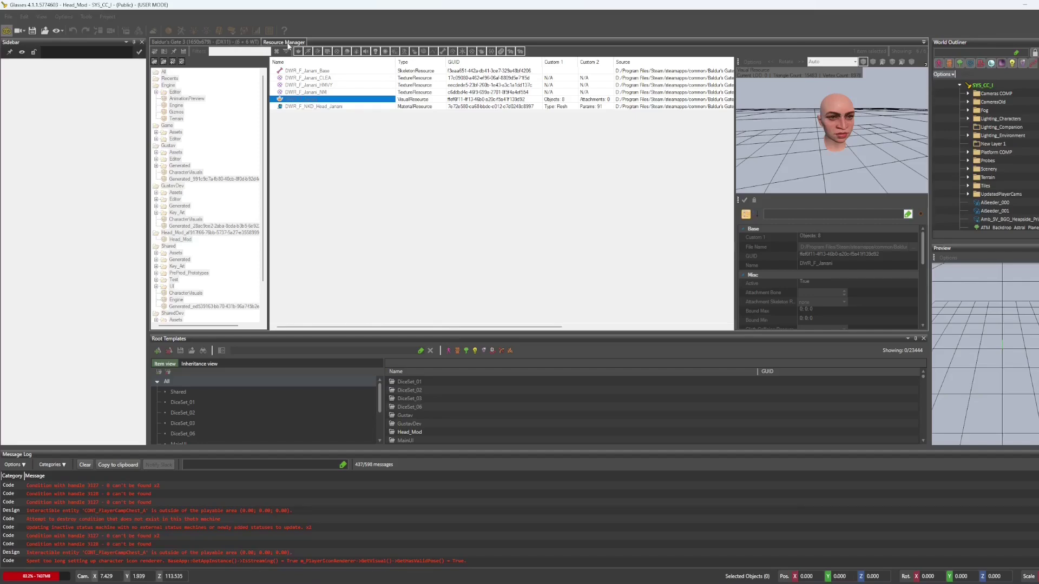
click(184, 42)
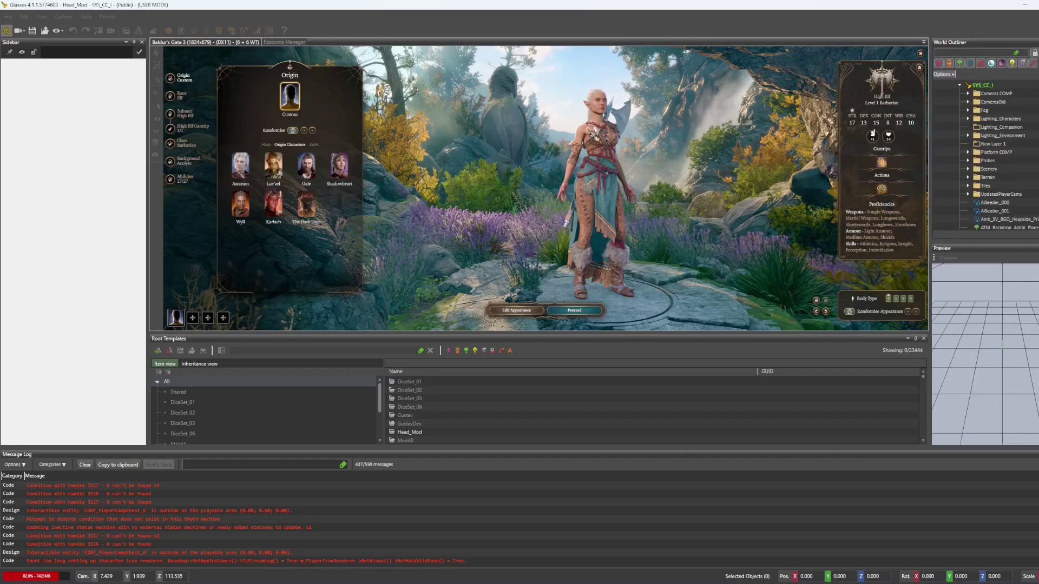
scroll(593, 164, up, 5)
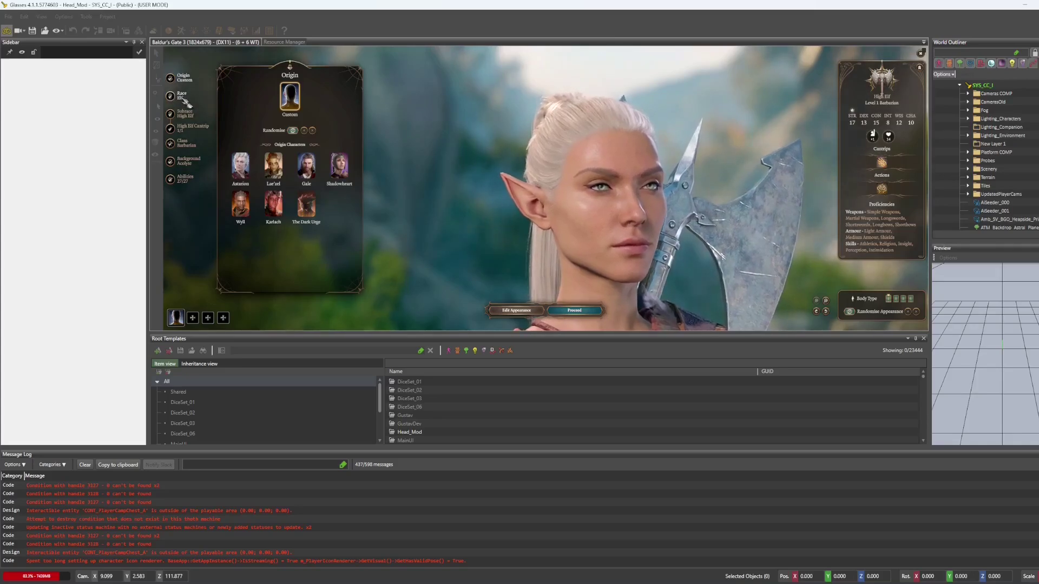
- Choose the Dwarf race with the female body type and start editing her appearance
click(182, 99)
click(273, 126)
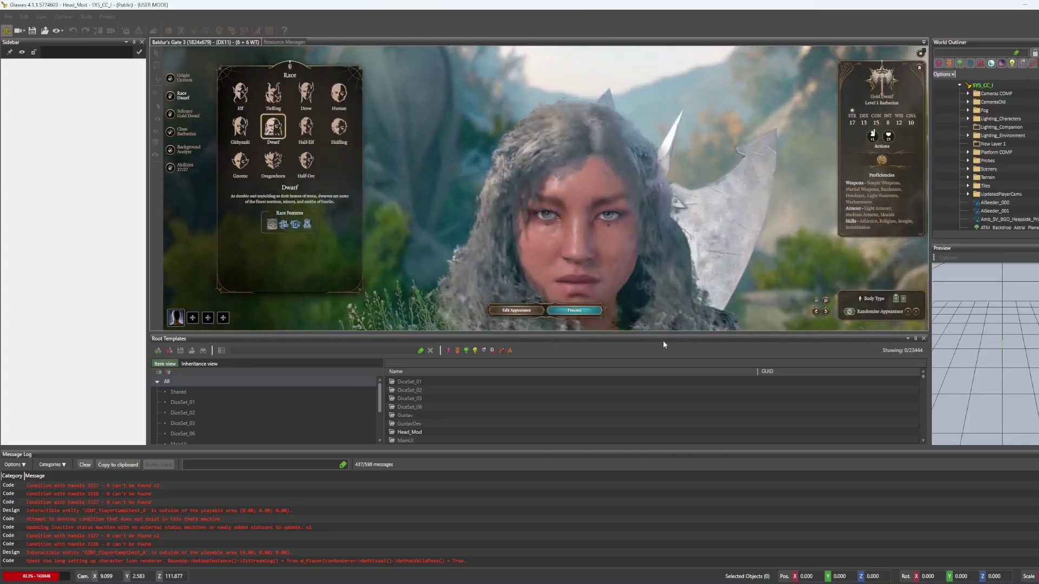
click(895, 300)
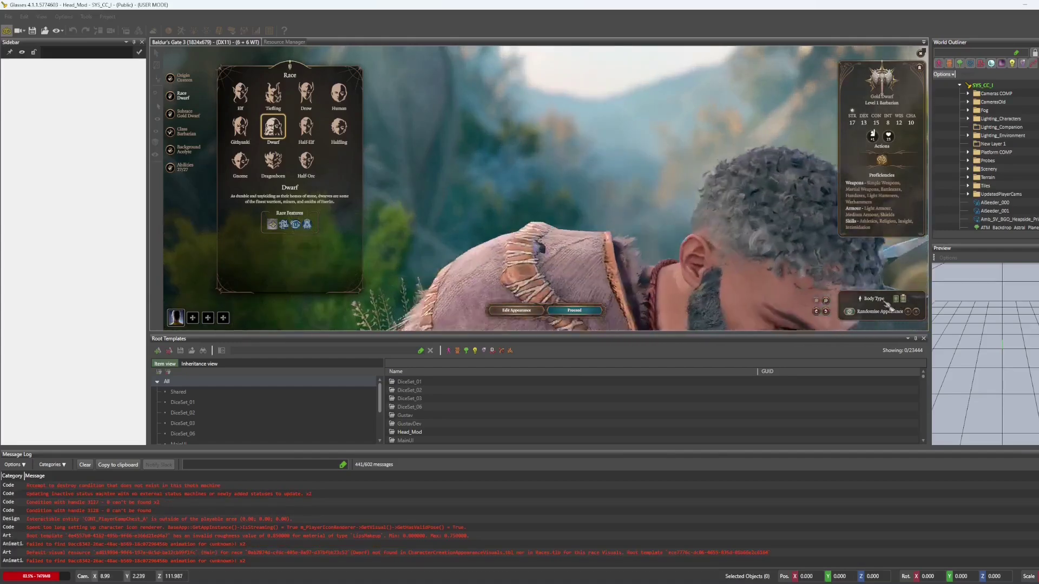
click(895, 300)
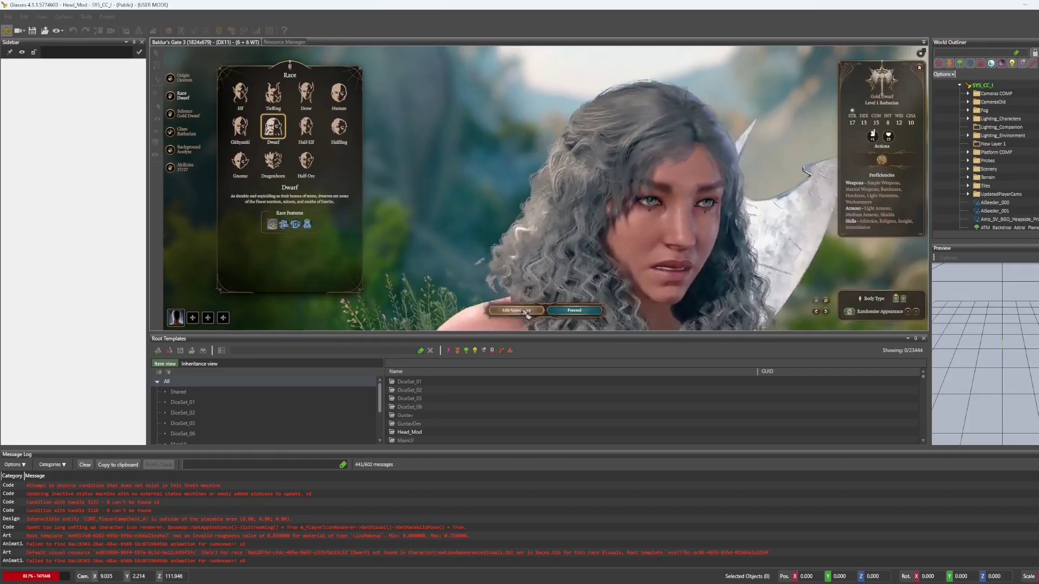
click(518, 310)
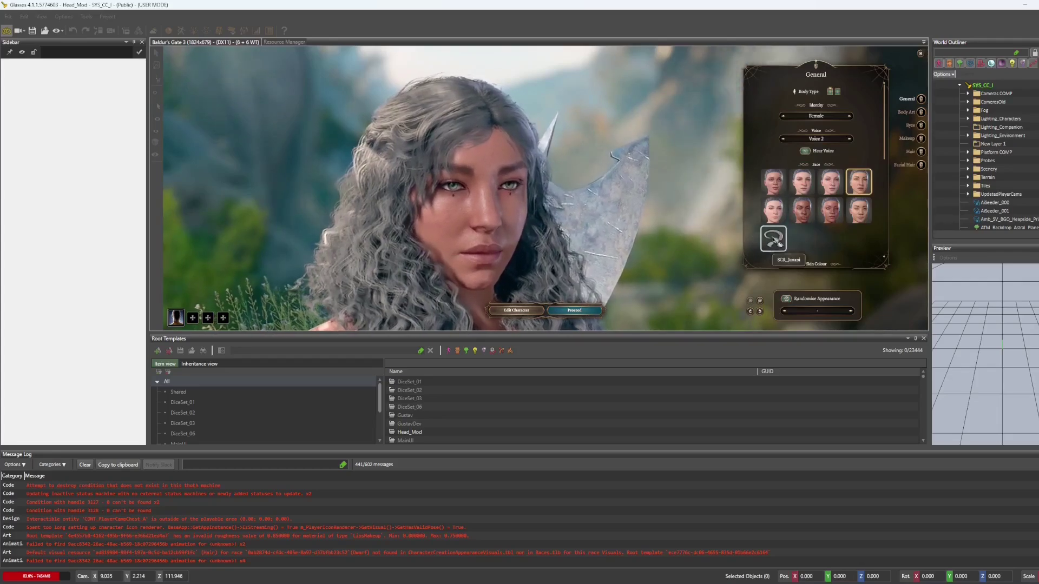
- Apply the custom SCR_Janani head and Brown 1 eye colour
click(772, 238)
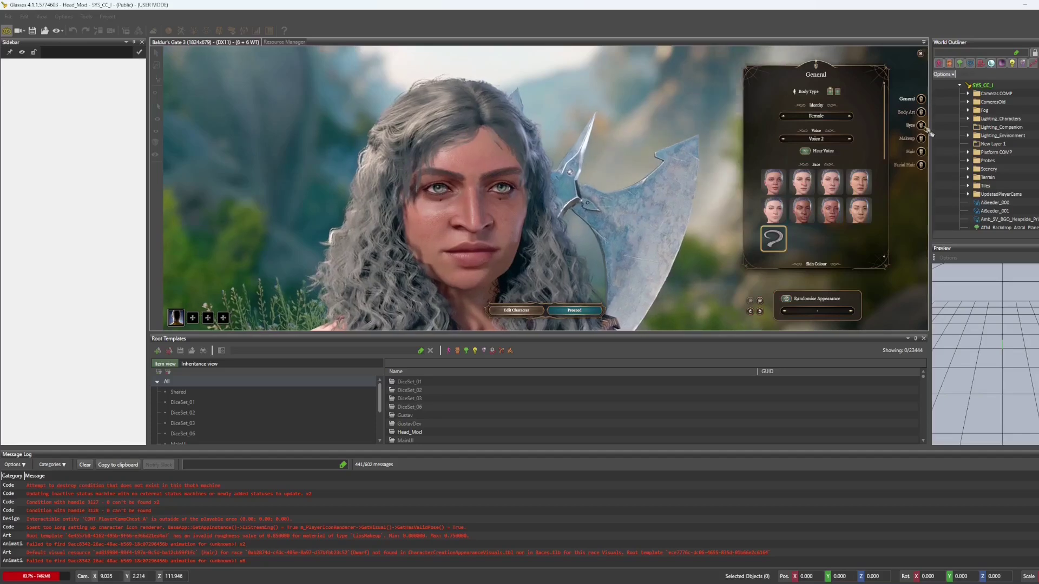
click(922, 126)
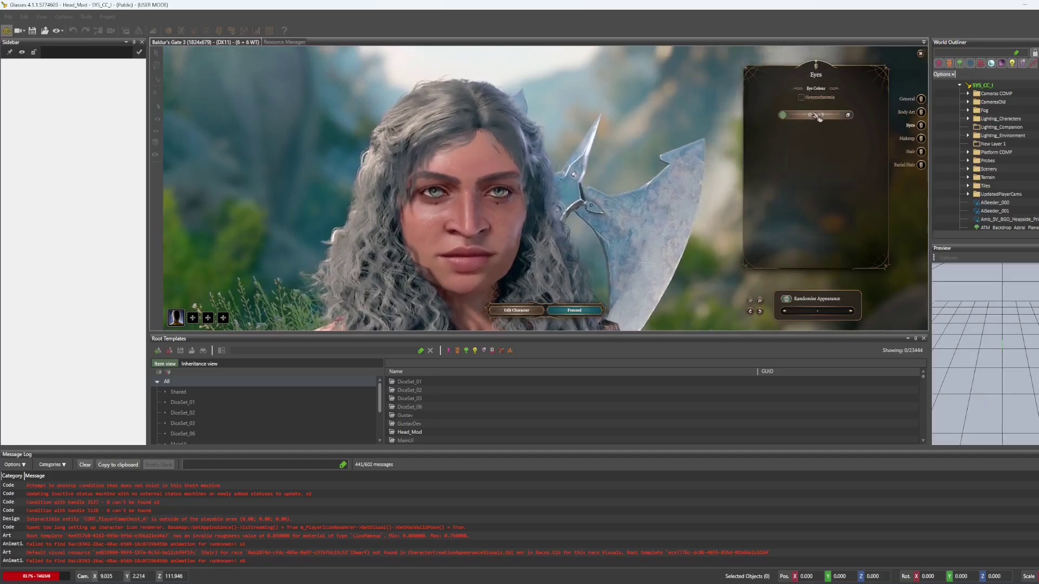
click(822, 250)
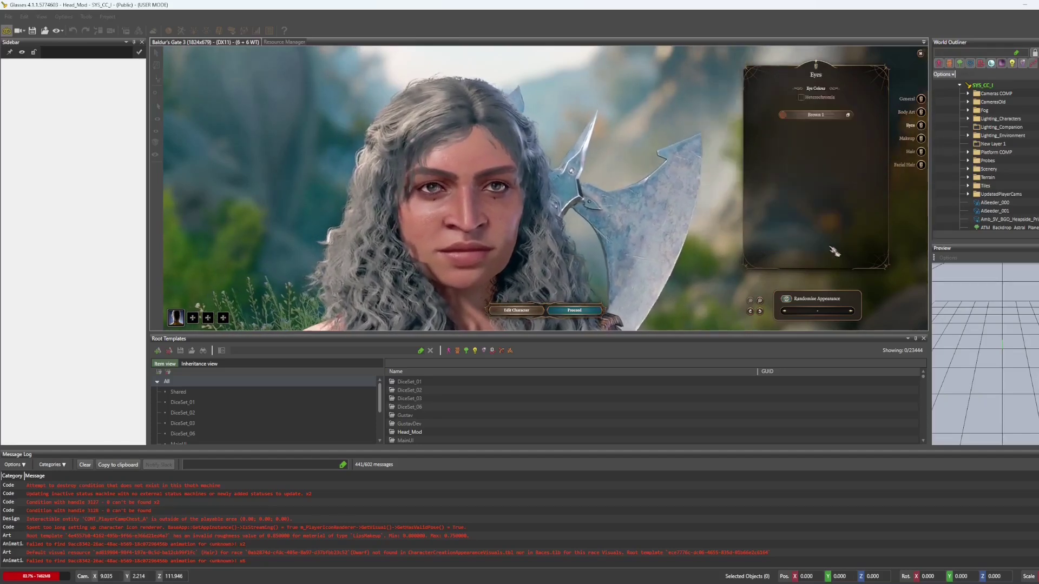
click(921, 99)
- Give her Blush Tone 8 skin and a tied-back hairstyle, then move to naming
scroll(811, 217, down, 2)
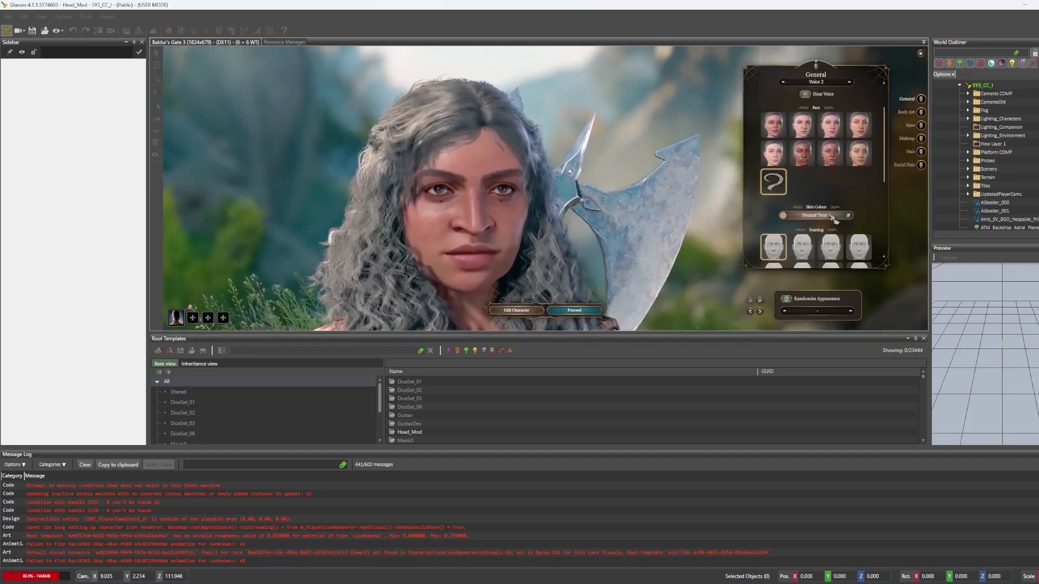
click(820, 216)
click(804, 148)
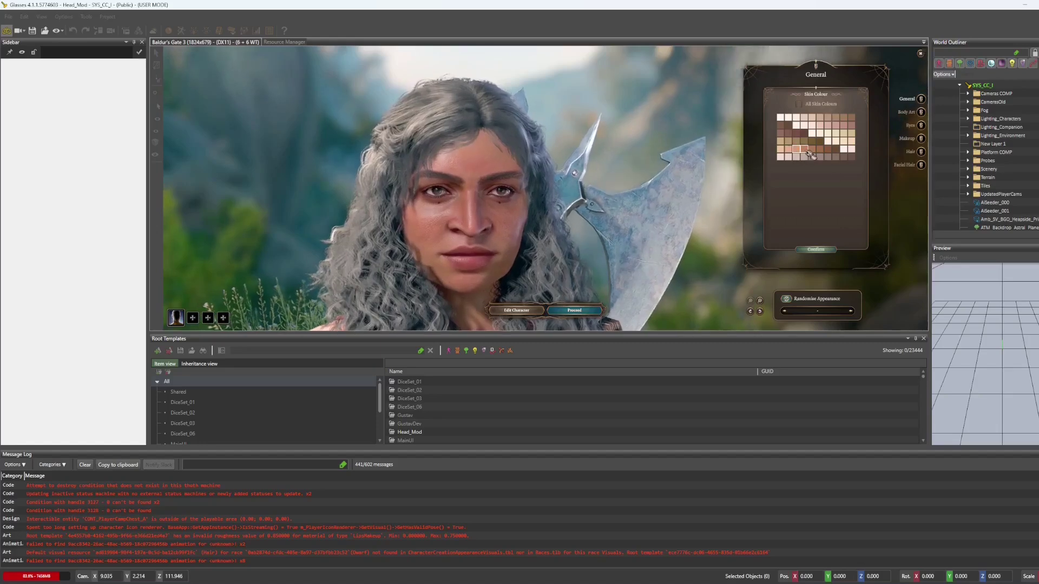
click(836, 251)
scroll(867, 187, down, 2)
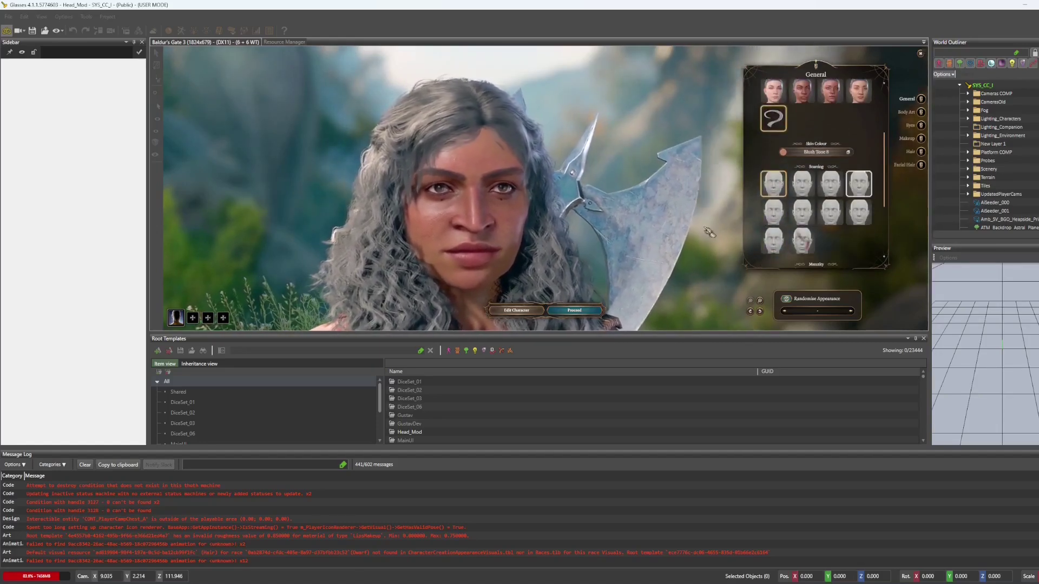
click(921, 152)
click(830, 105)
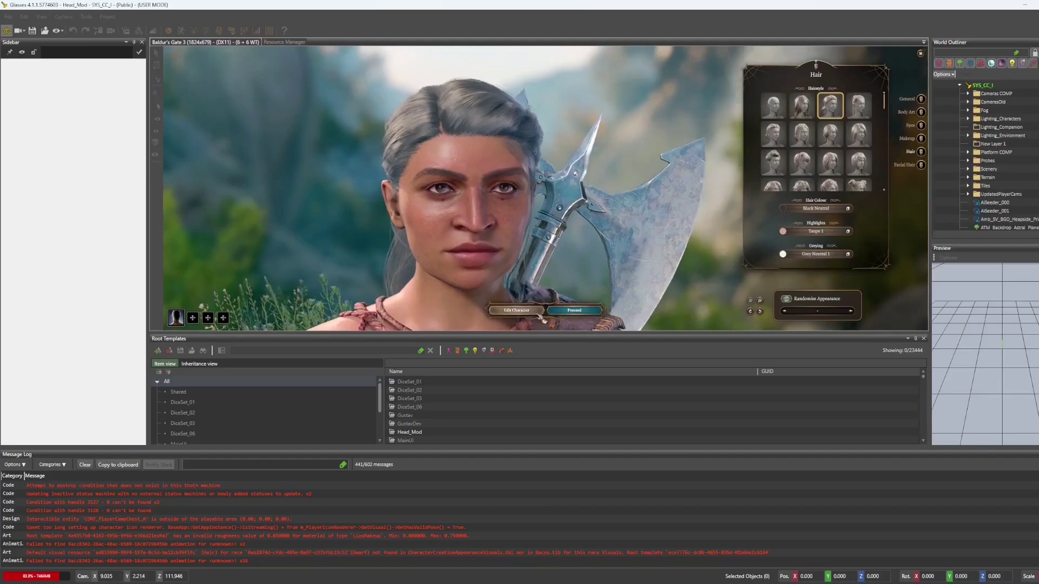
click(575, 312)
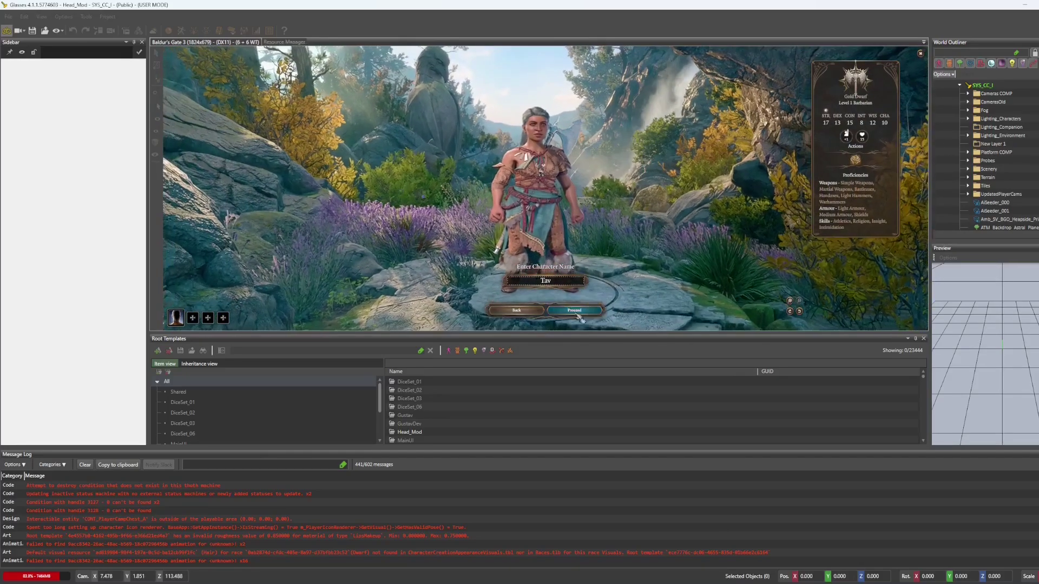
- Accept the dwarf on the name screen so the TUT_Avernus_C tutorial level loads
click(583, 314)
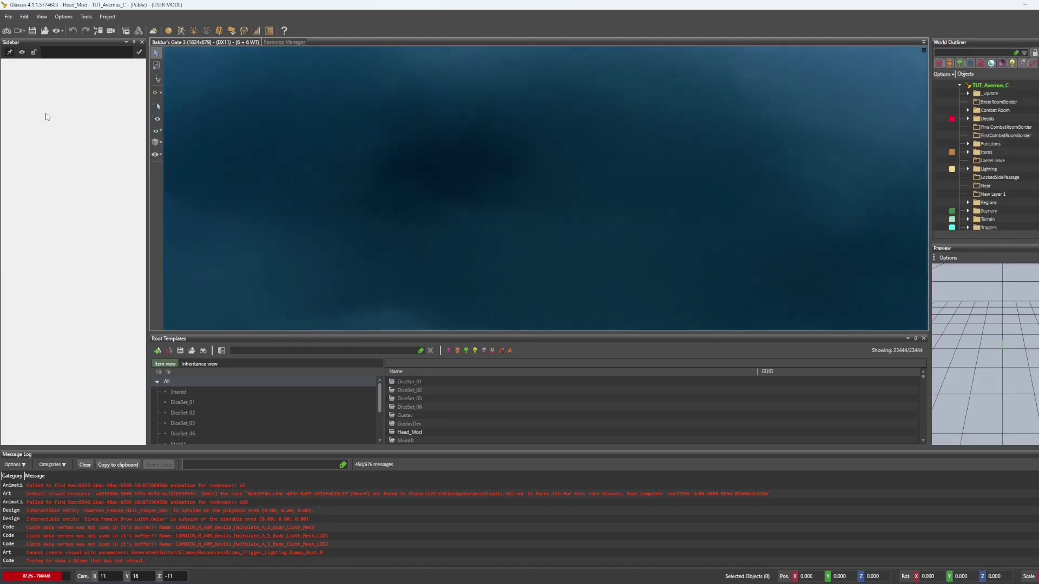
- Start game mode in the loaded TUT_Avernus_C tutorial level
click(7, 31)
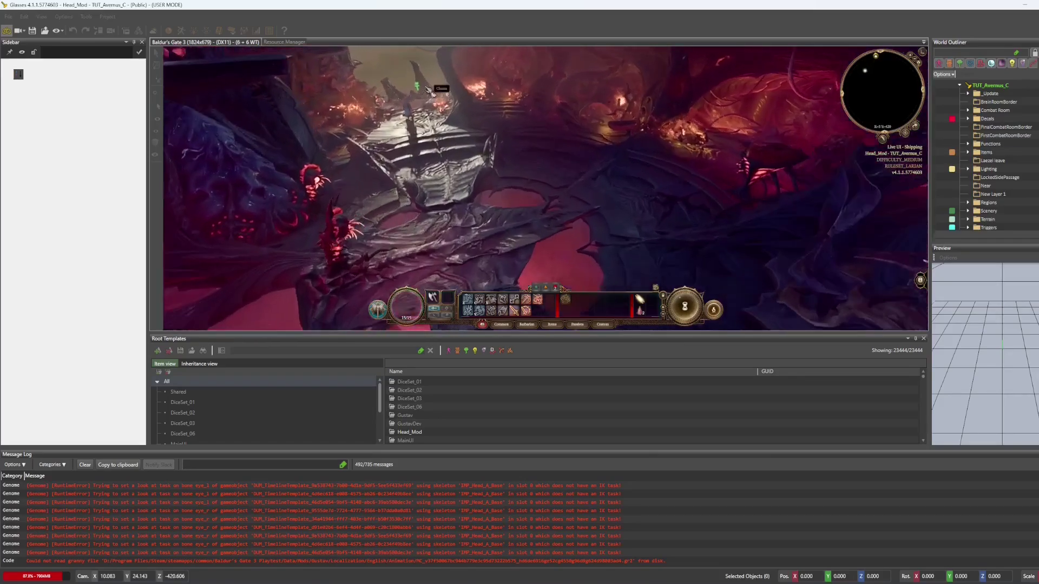
- Turn the camera during the opening cutscene, then return to editor mode
middle_drag(438, 108, 491, 174)
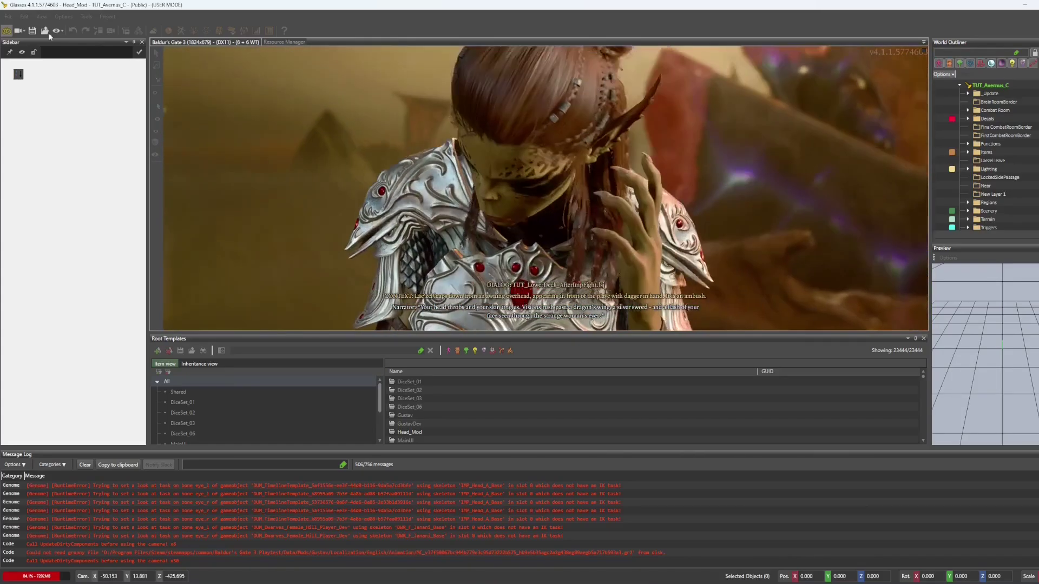
click(4, 31)
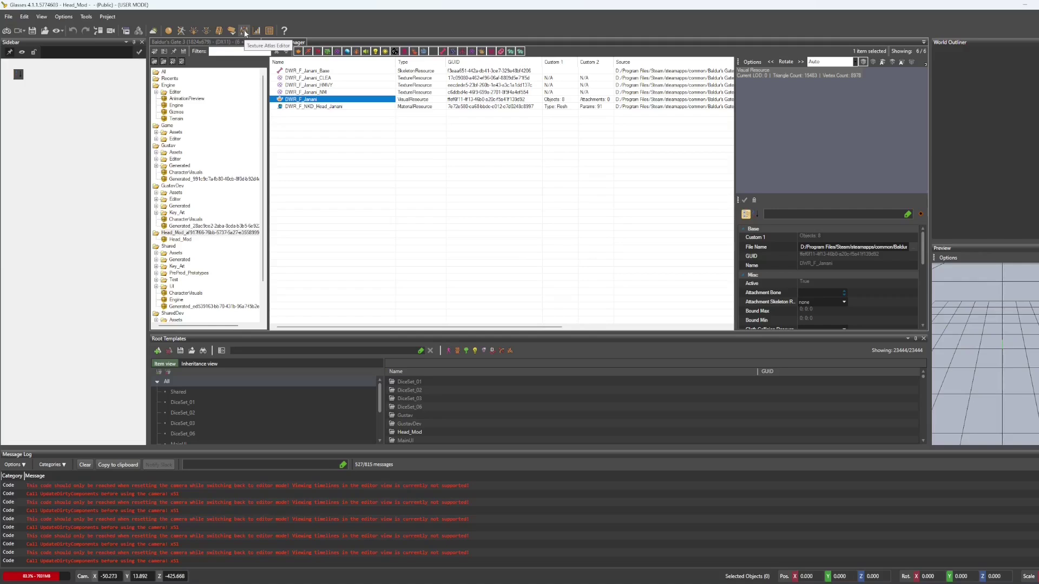
- Start a new texture atlas with non-square, custom icon sizes enabled
click(244, 31)
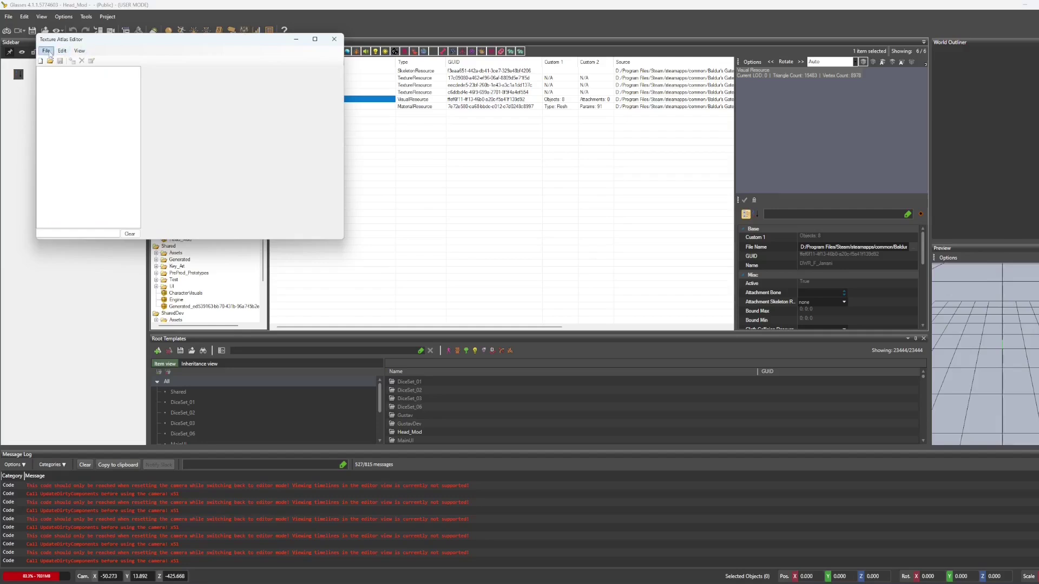
click(47, 51)
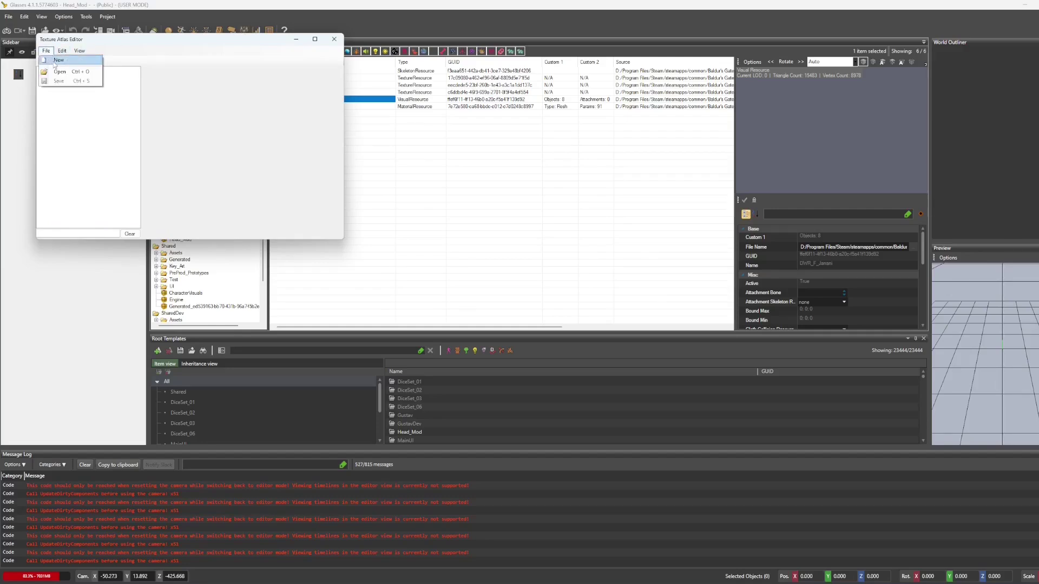
click(57, 60)
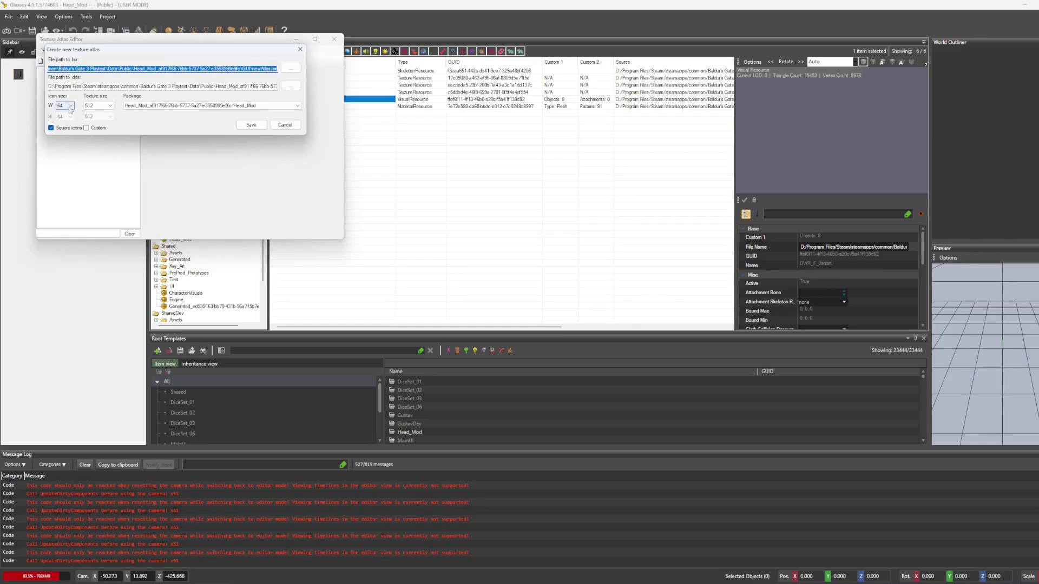
click(51, 128)
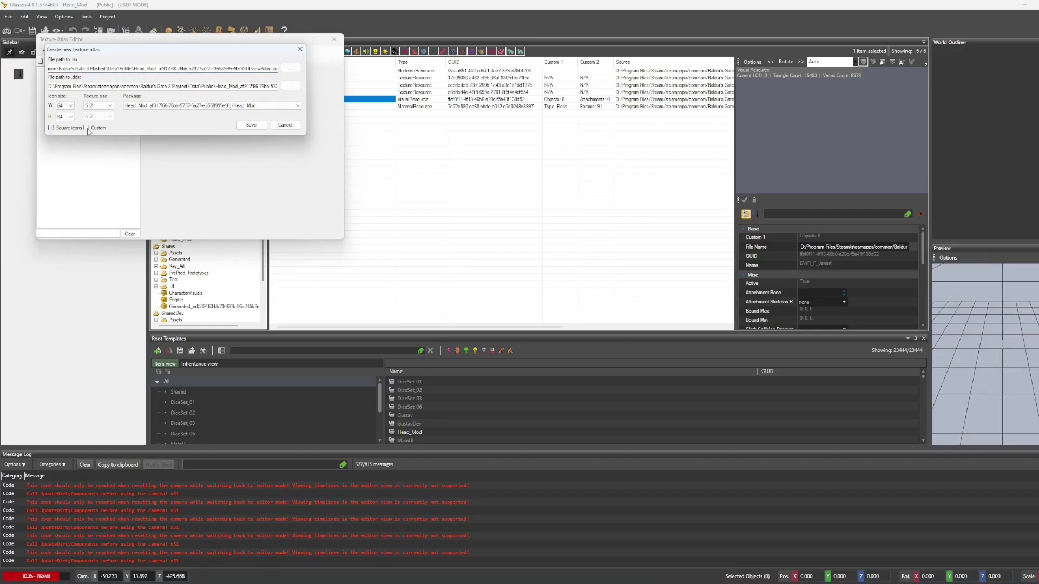
click(86, 128)
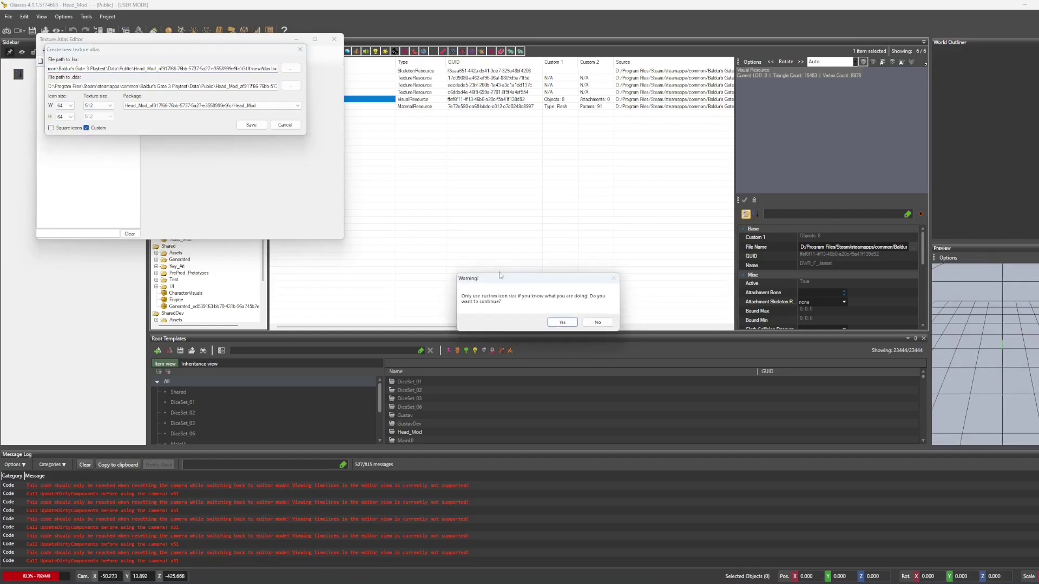
drag(544, 286, 210, 129)
click(227, 165)
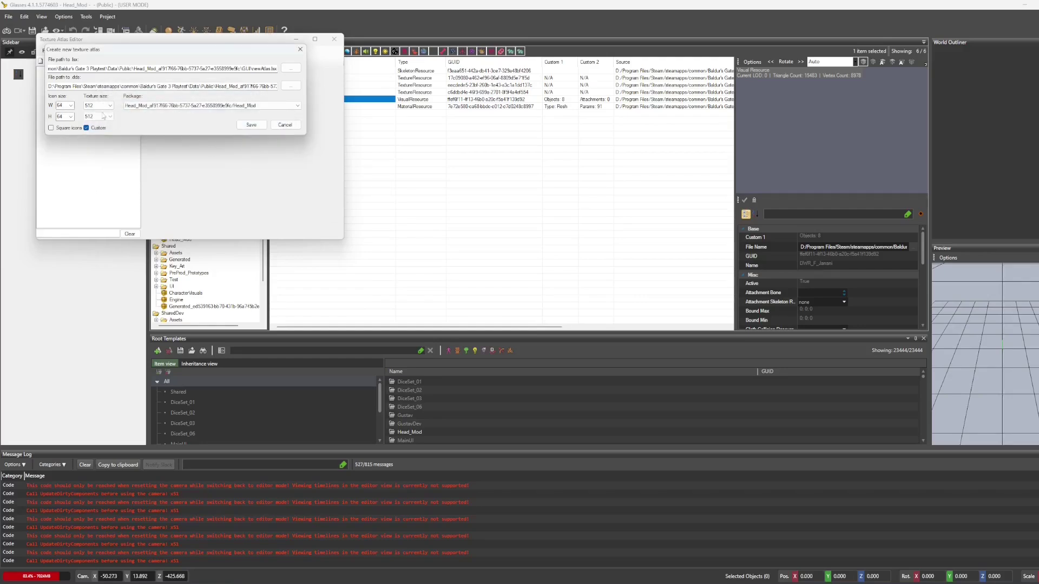
- Set the icon size to 150×150 and create newAtlas
text(160)
key(Tab)
text(15)
click(252, 126)
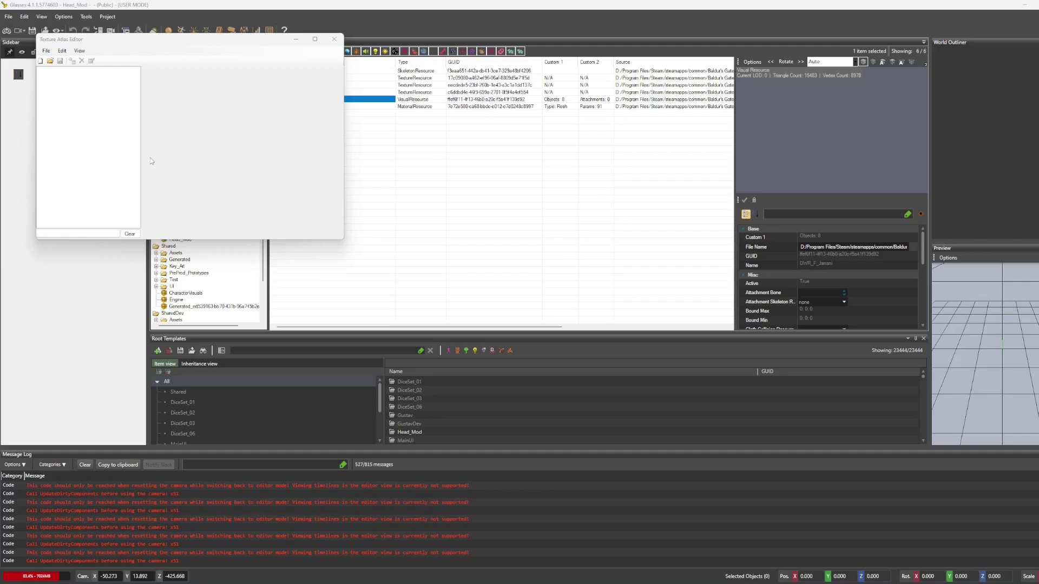
- Add Janani_Icon.DDS as an entry in newAtlas and save the atlas
click(46, 51)
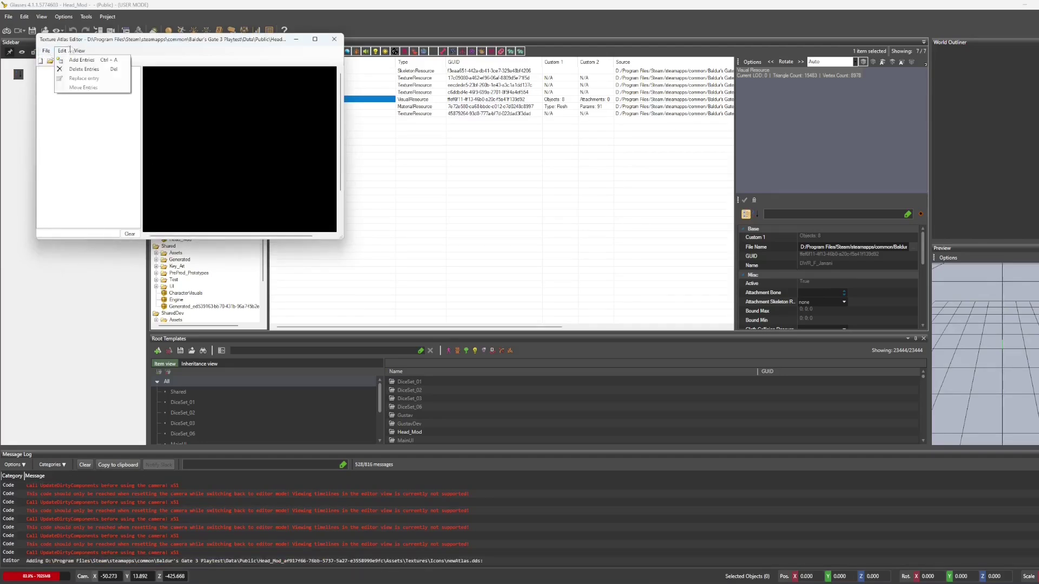
click(62, 51)
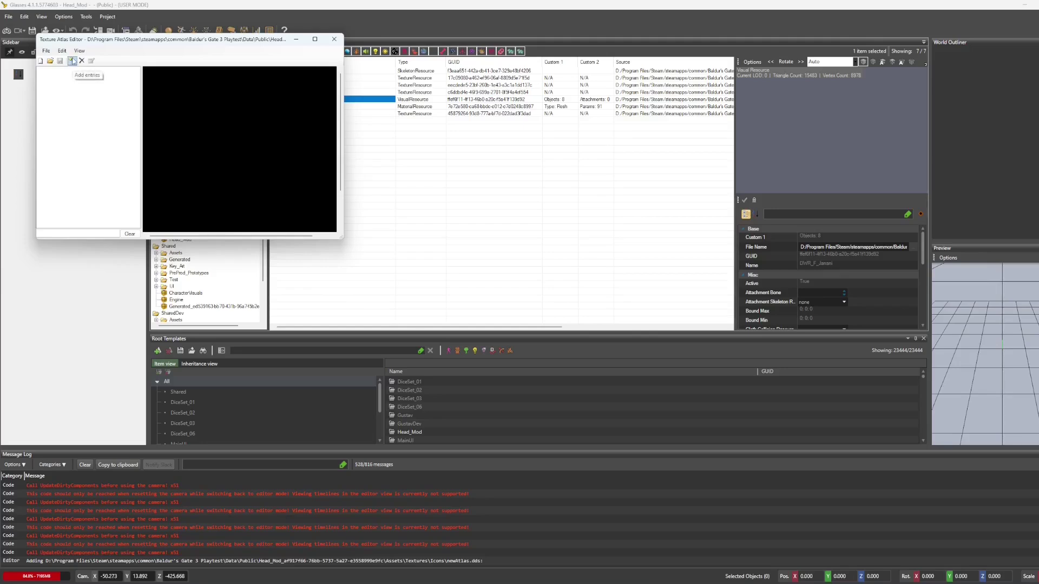
click(72, 60)
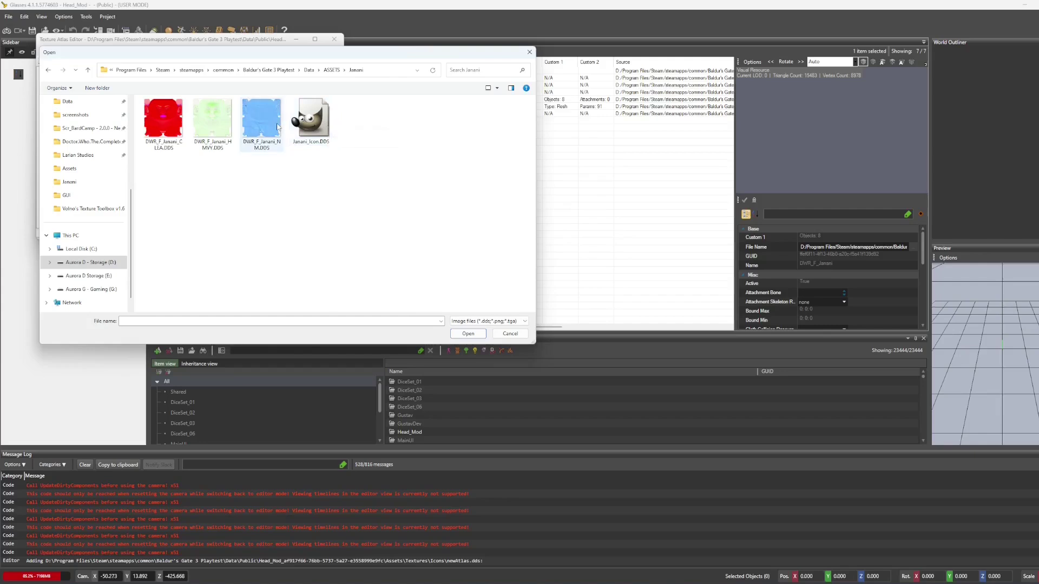
double_click(320, 114)
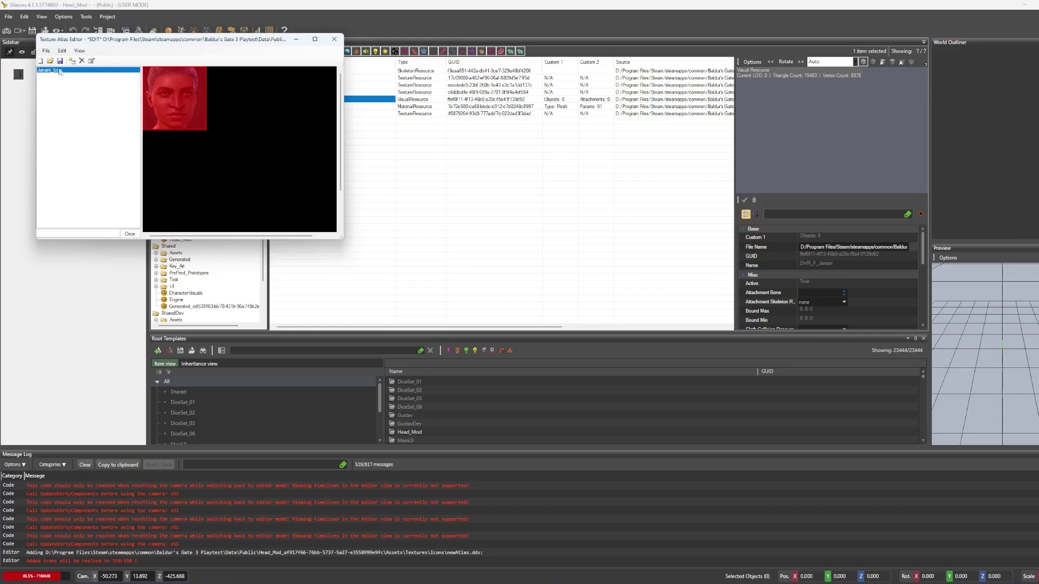
click(46, 50)
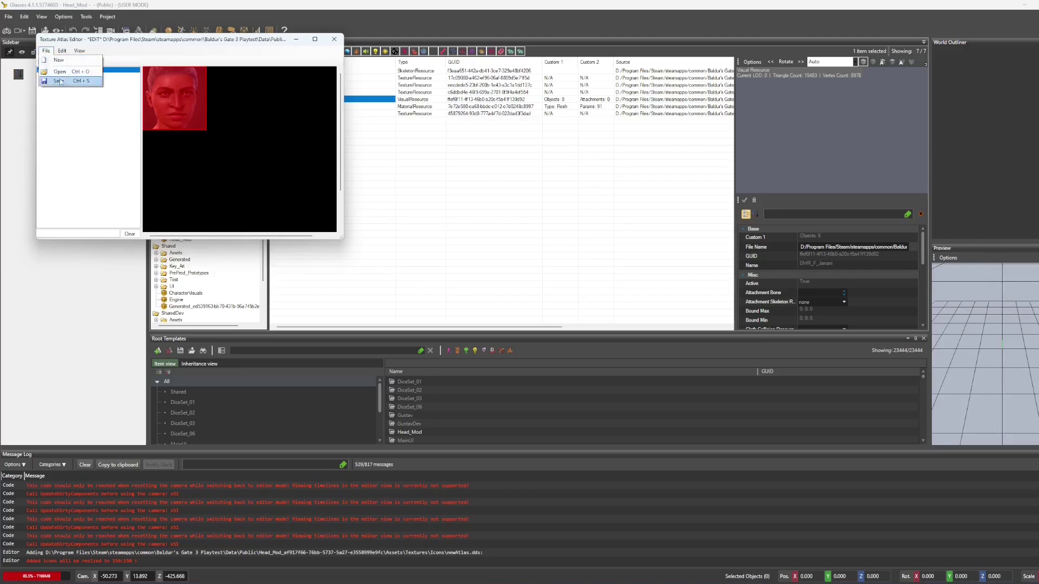
click(58, 73)
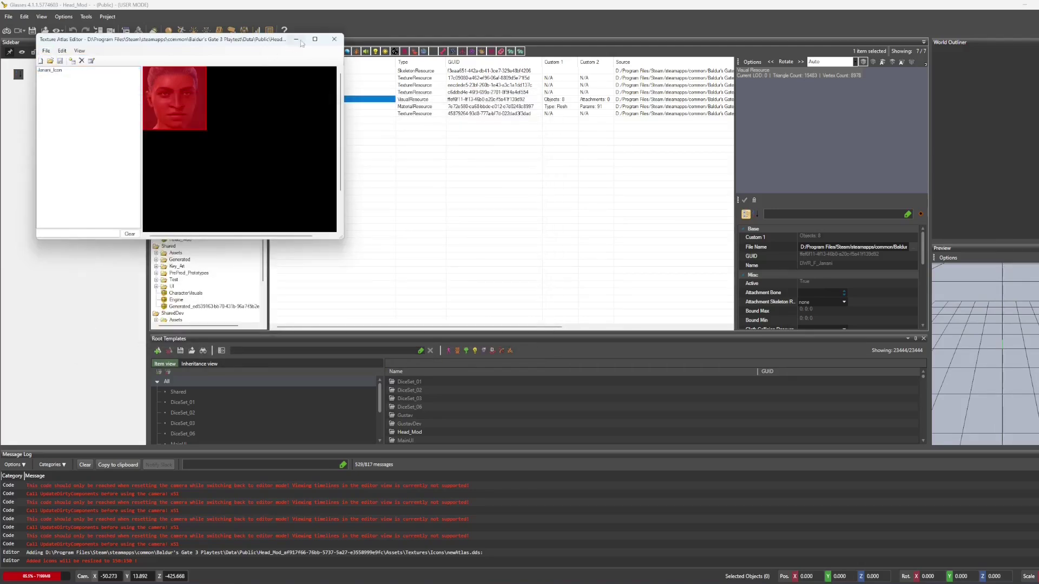
- Minimise the atlas editor and open Head_Mod's CharacterCreationAppearanceVisuals table in the UUID Object Editor
click(333, 39)
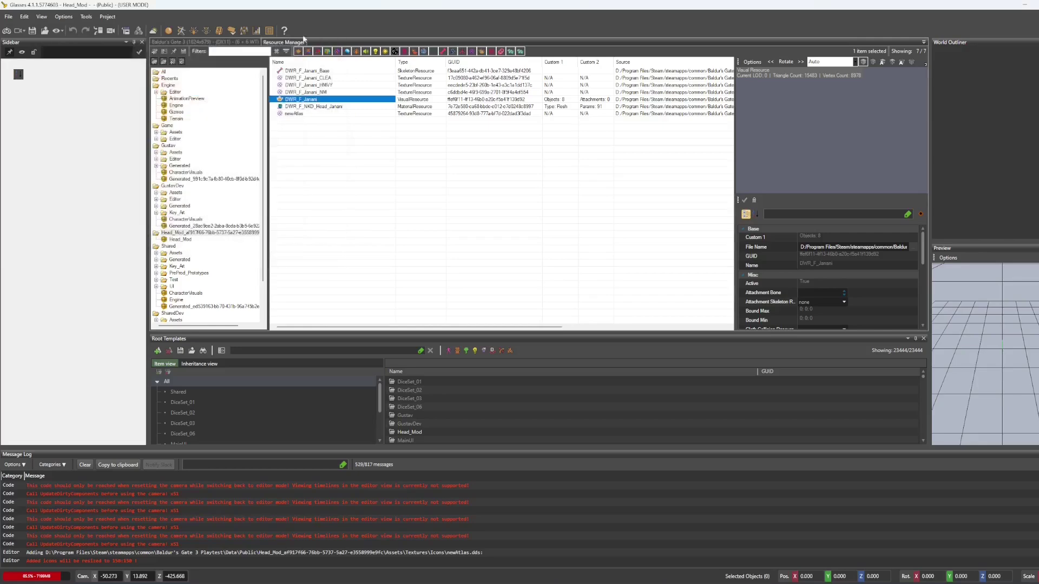
click(269, 31)
scroll(131, 358, down, 10)
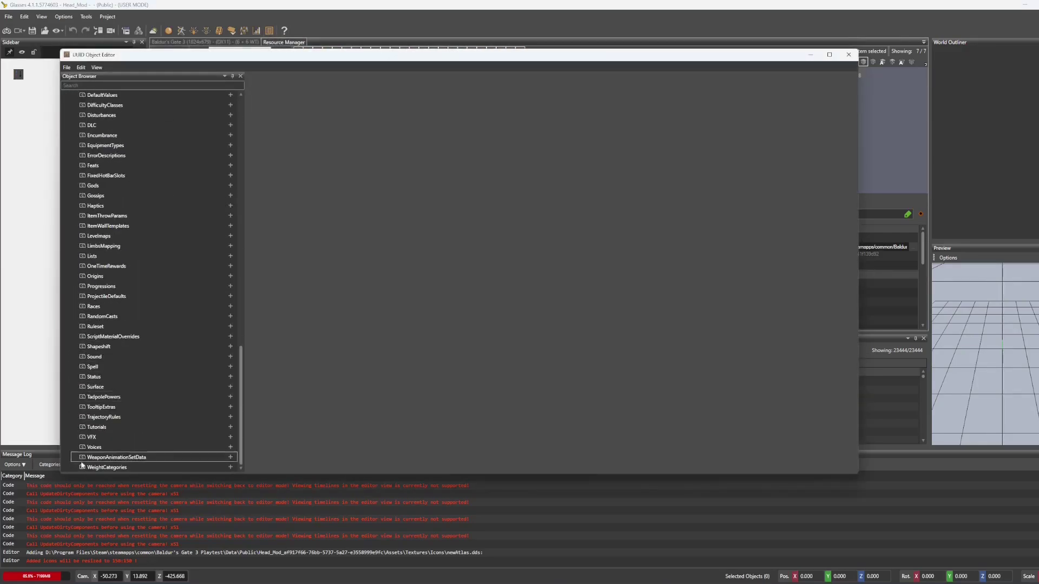
scroll(138, 145, up, 5)
scroll(139, 149, up, 2)
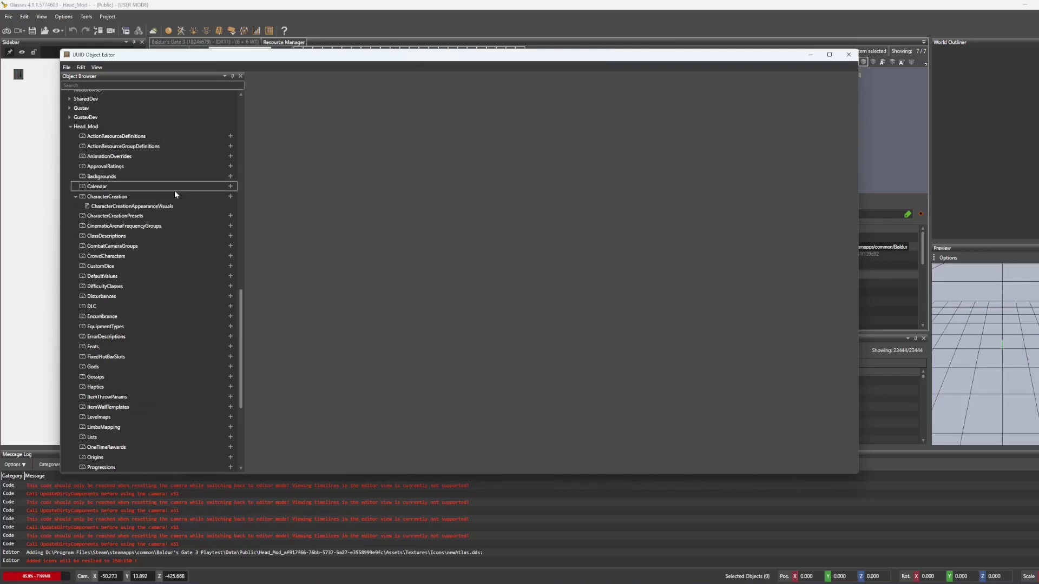
double_click(163, 207)
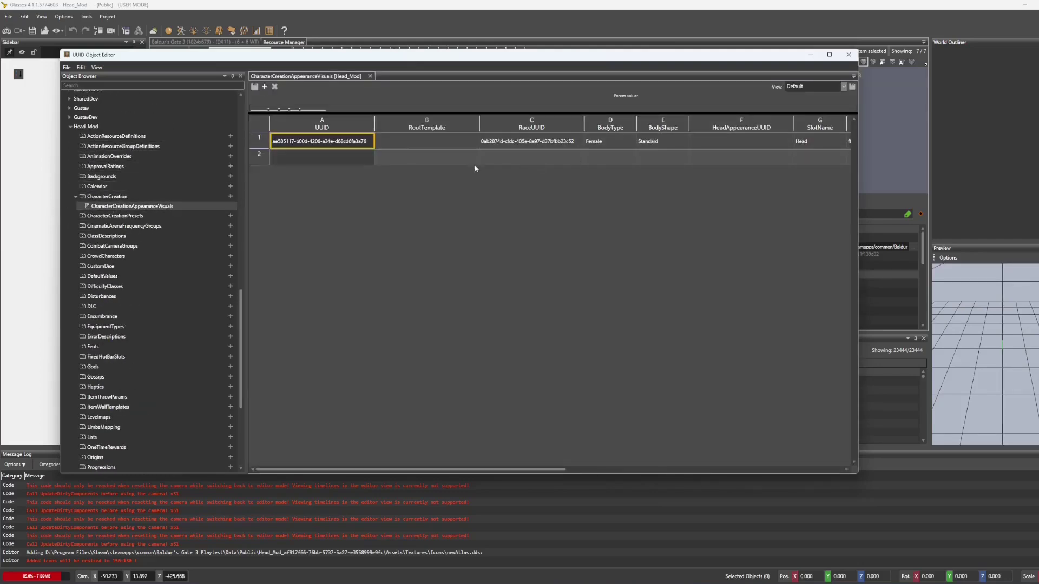
- Set the head entry's IconIdOverride to Janani_Icon, save the table and close the editor
drag(559, 470, 823, 442)
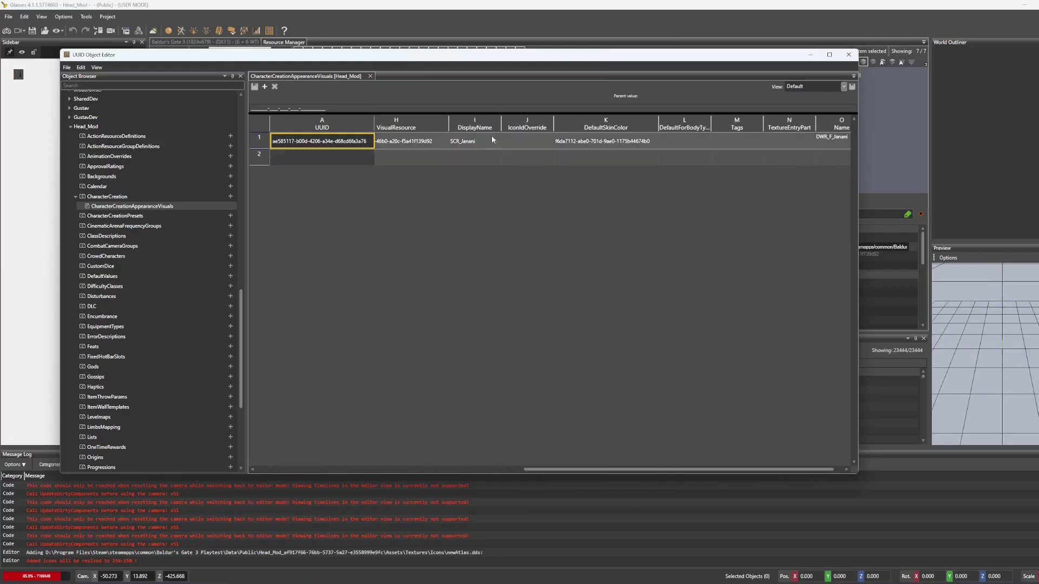
click(523, 143)
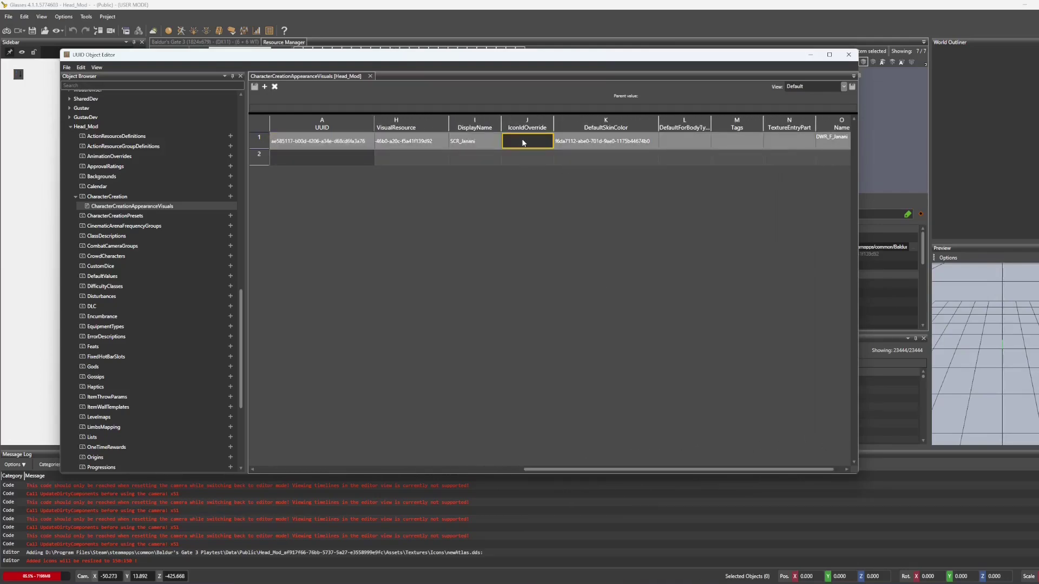
text(Janani_Icon)
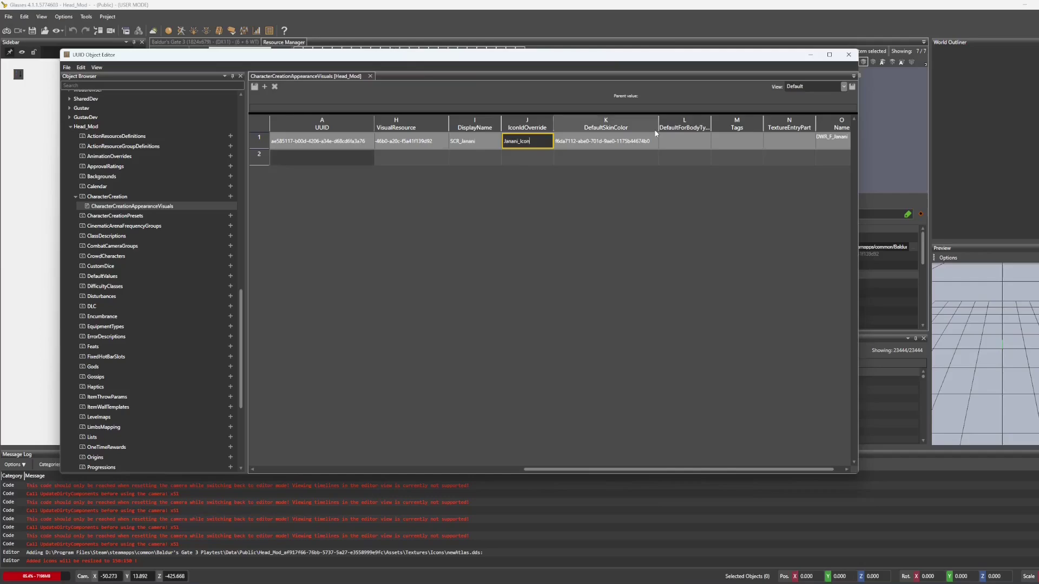
click(582, 139)
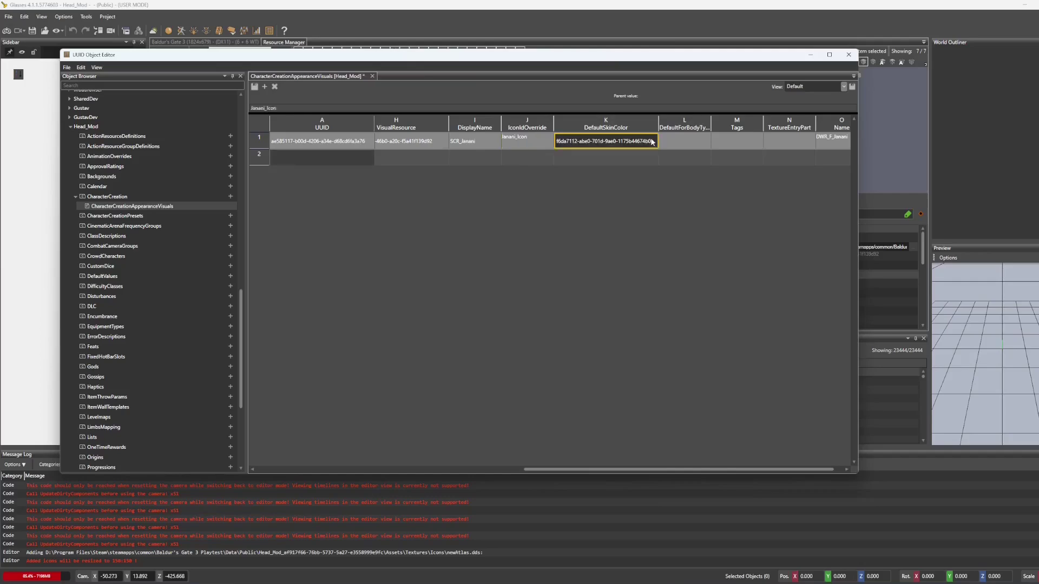
click(255, 87)
click(848, 54)
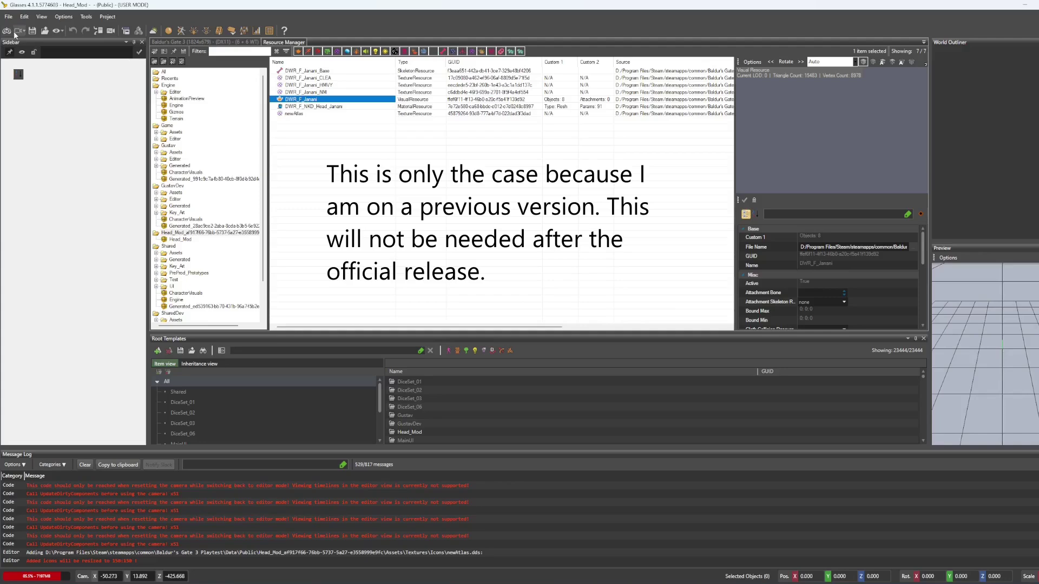
- Launch Game Mode to check the dwarf head options in character creation, then return to the editor
click(15, 34)
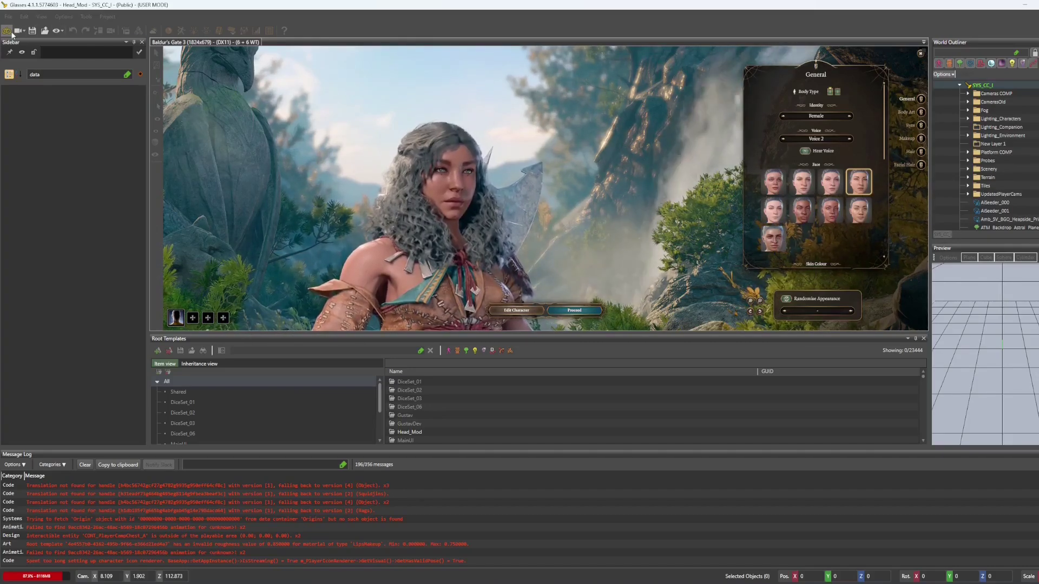
key(ctrl+g)
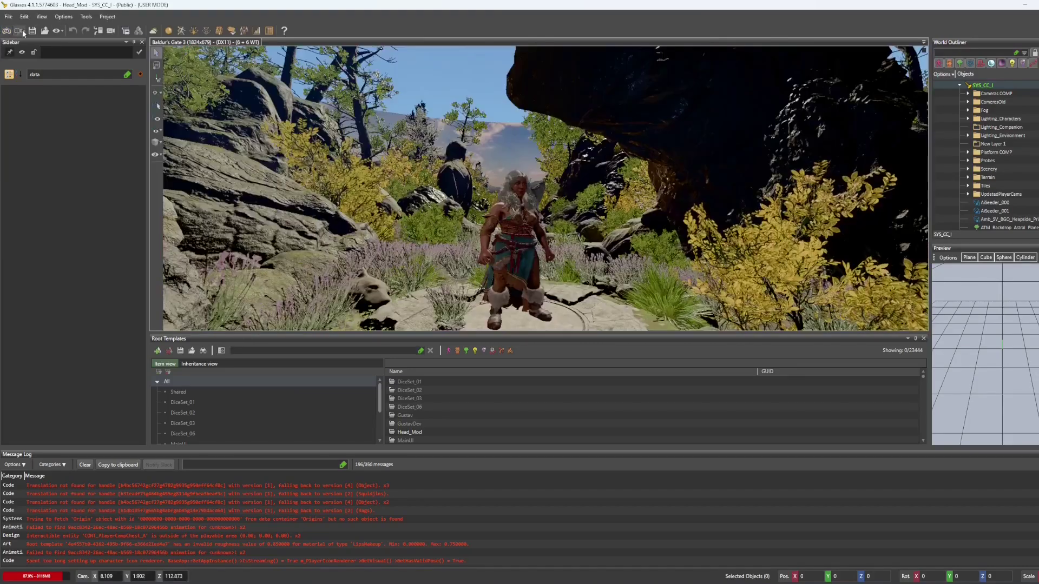
click(115, 17)
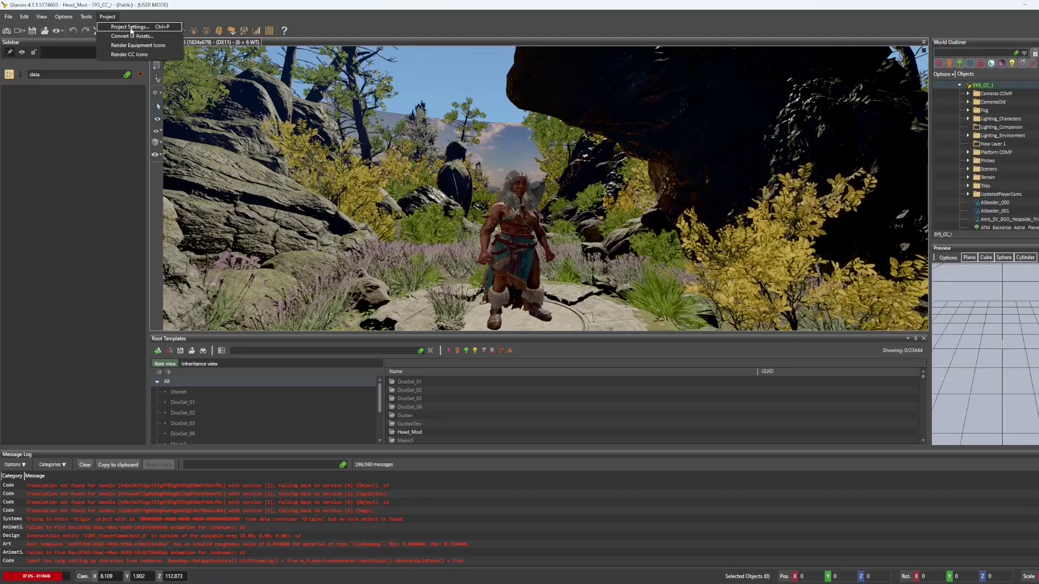
- Publish Head_Mod locally from Project Settings, saving the .pak to the Data folder
click(129, 28)
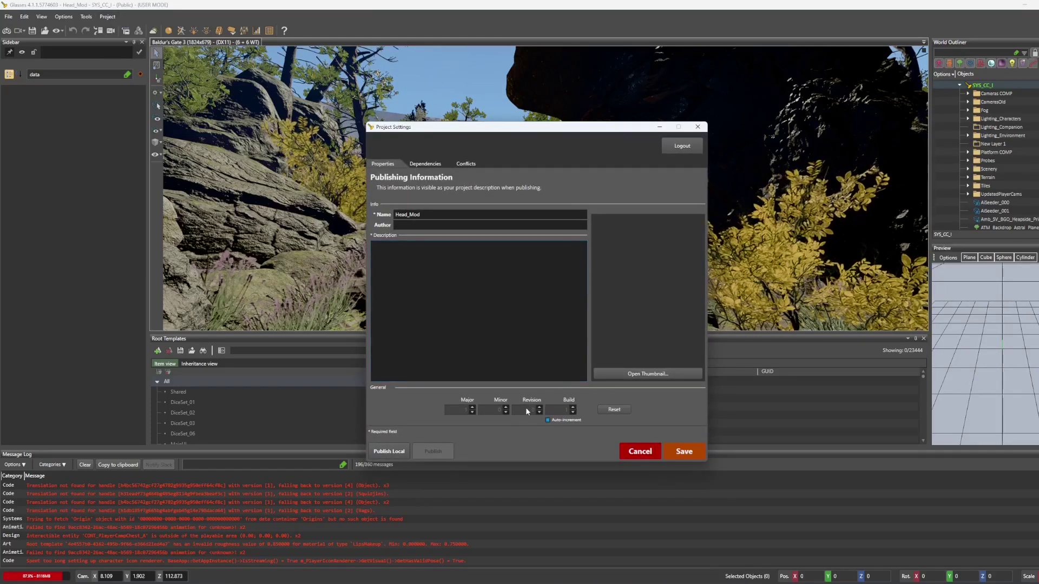
click(390, 452)
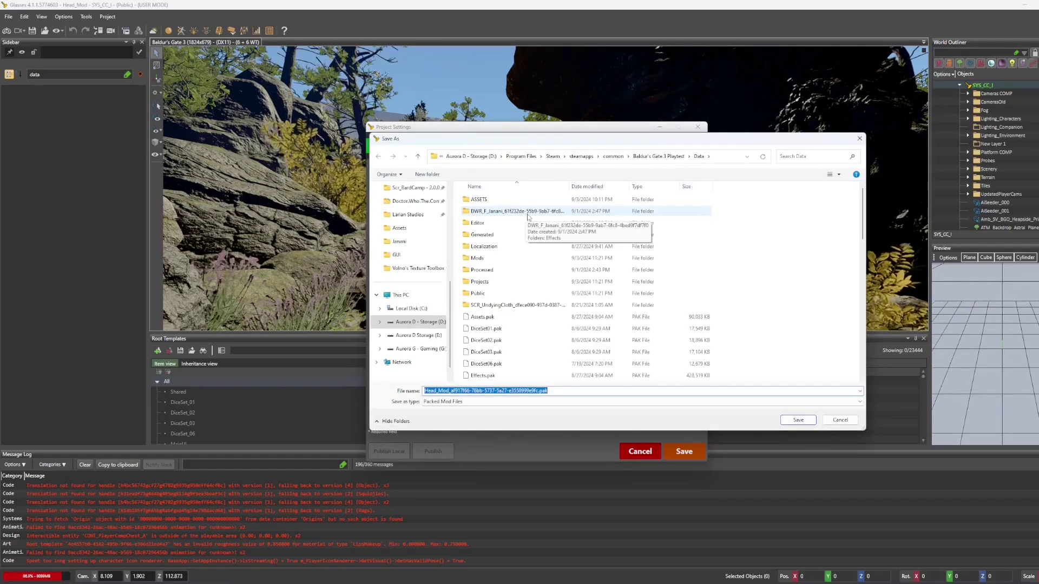
click(798, 421)
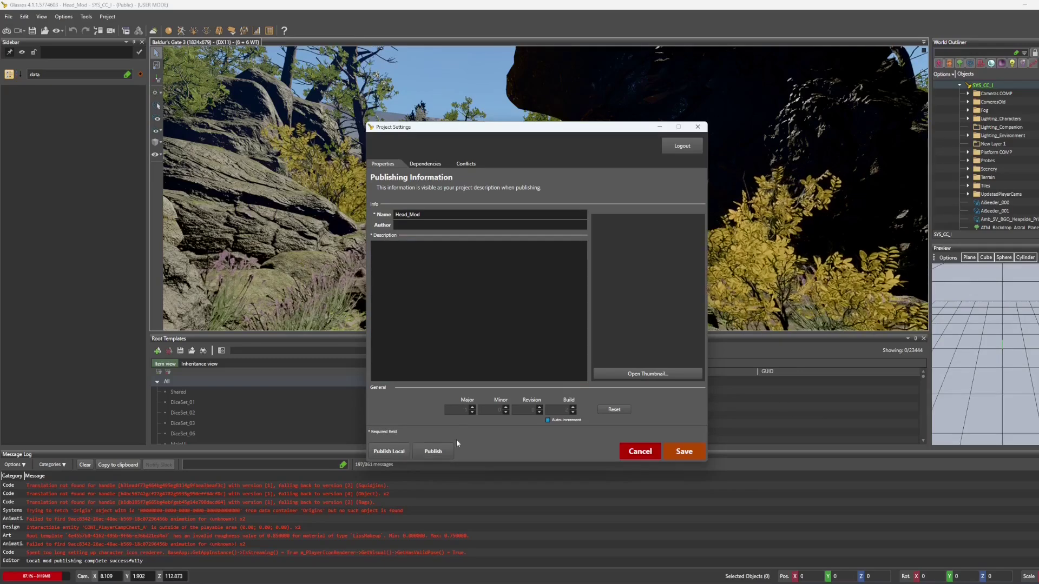
click(405, 225)
click(435, 243)
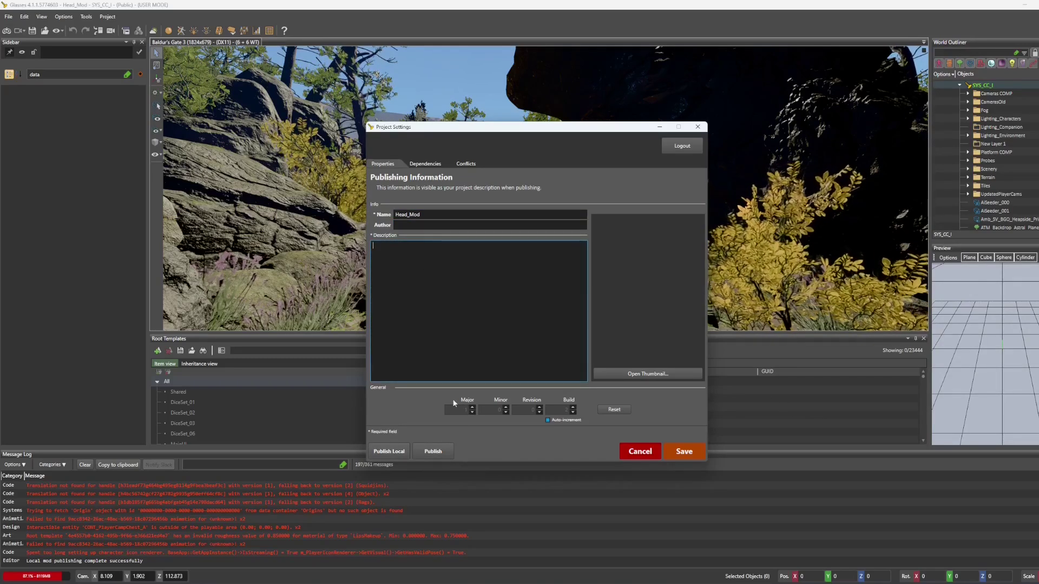